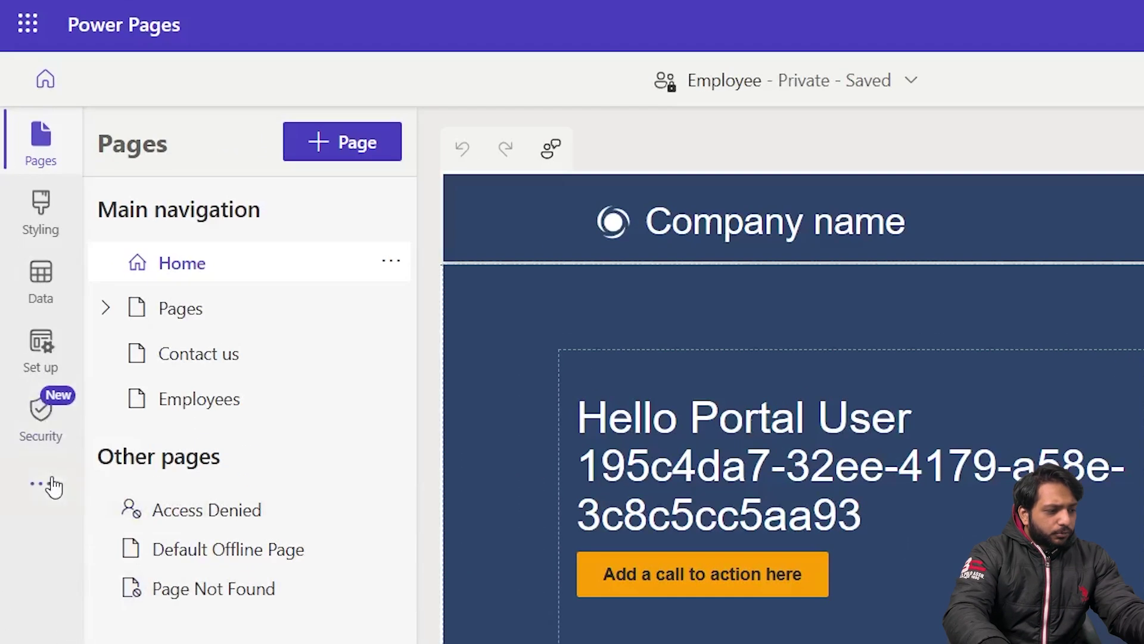
- Open Power Pages Management from the site's more options
left_click(29, 421)
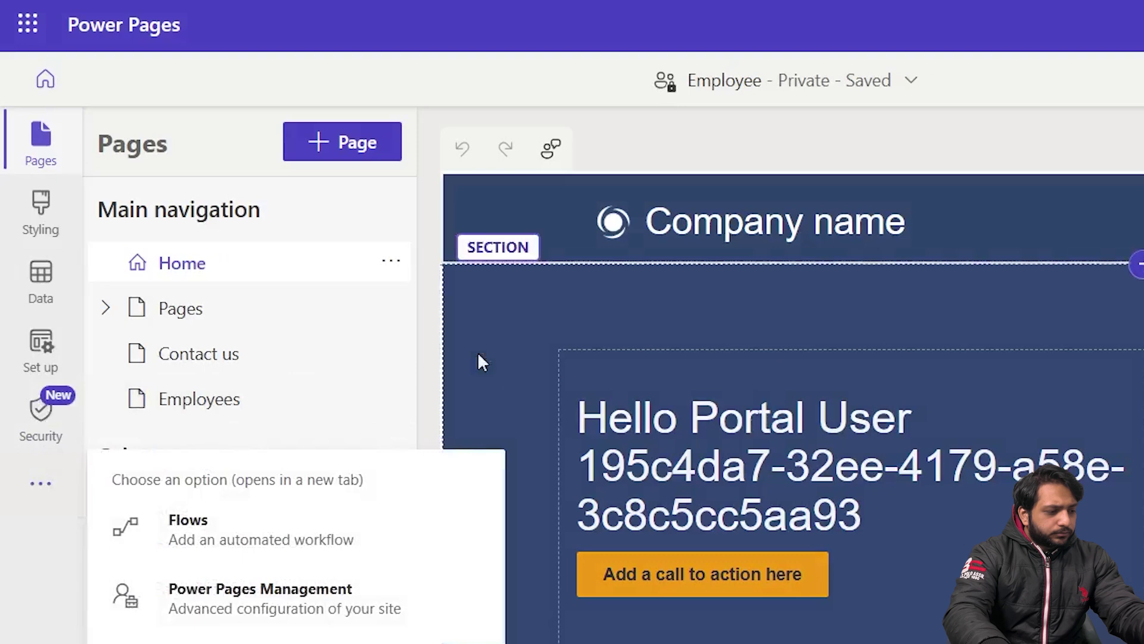
left_click(323, 593)
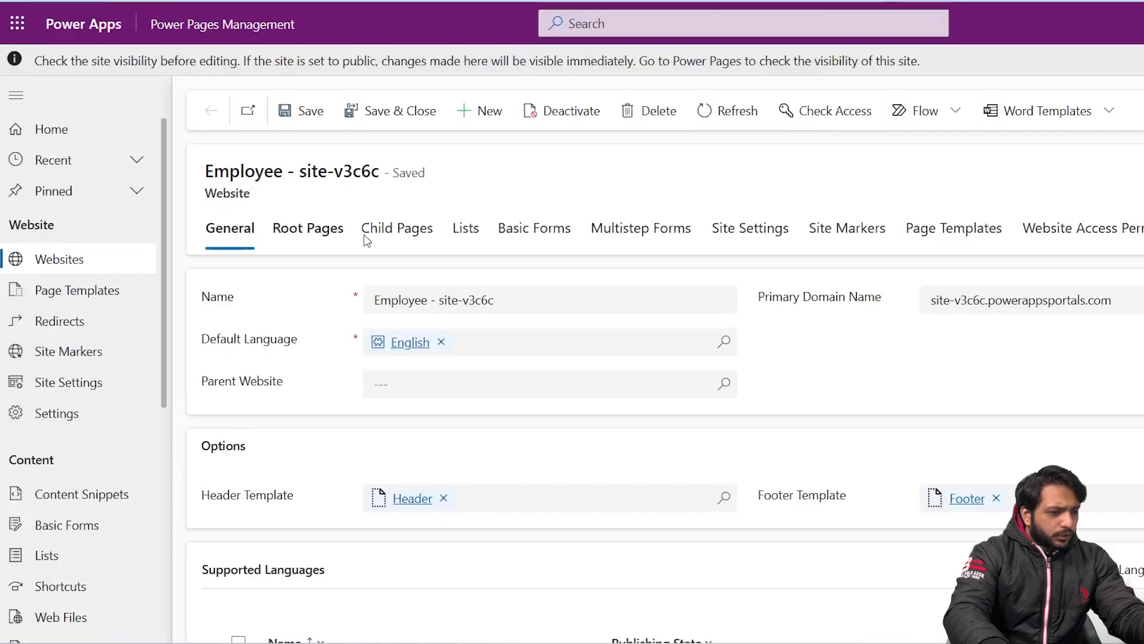
scroll(84, 500, "down", 3)
- Create a new web template named MyBlog and begin choosing its website
left_click(76, 561)
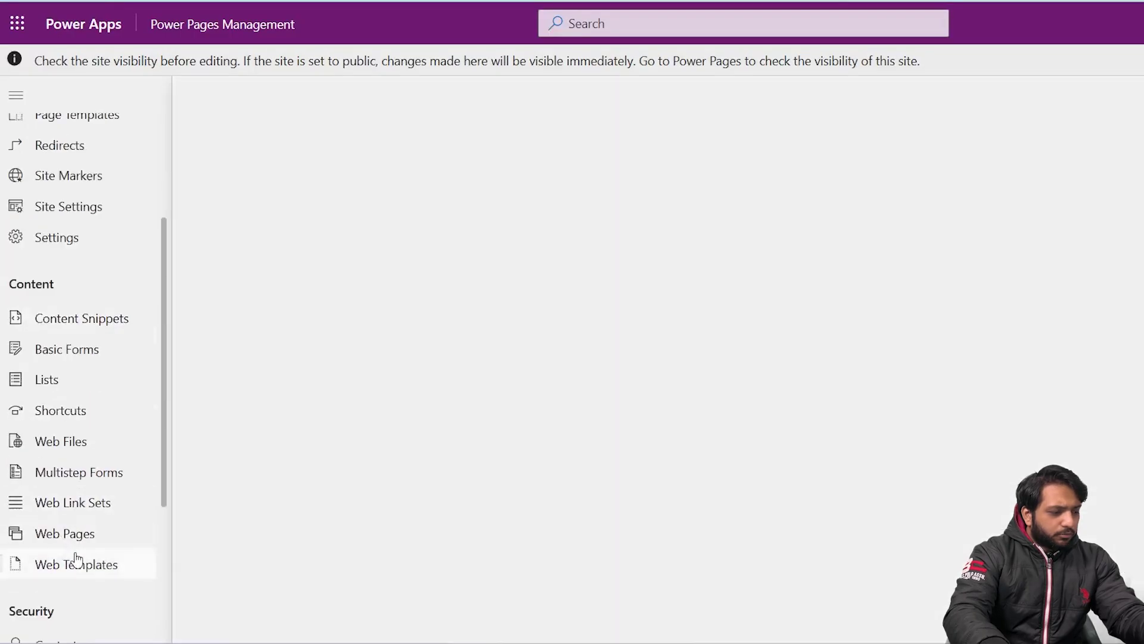
left_click(388, 297)
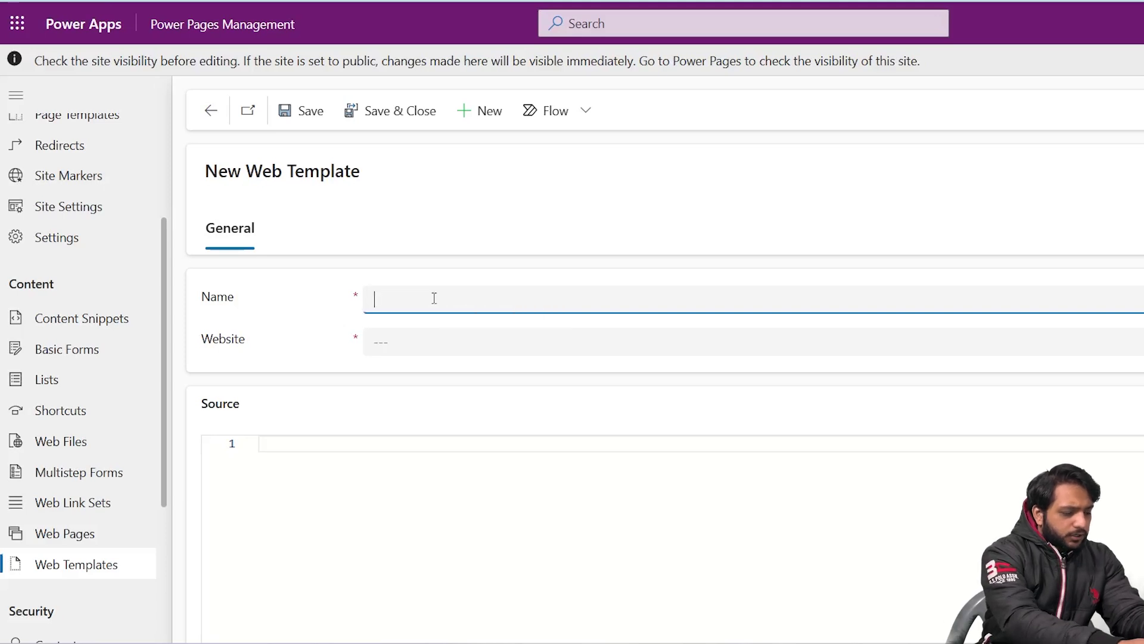
type("MyBlog")
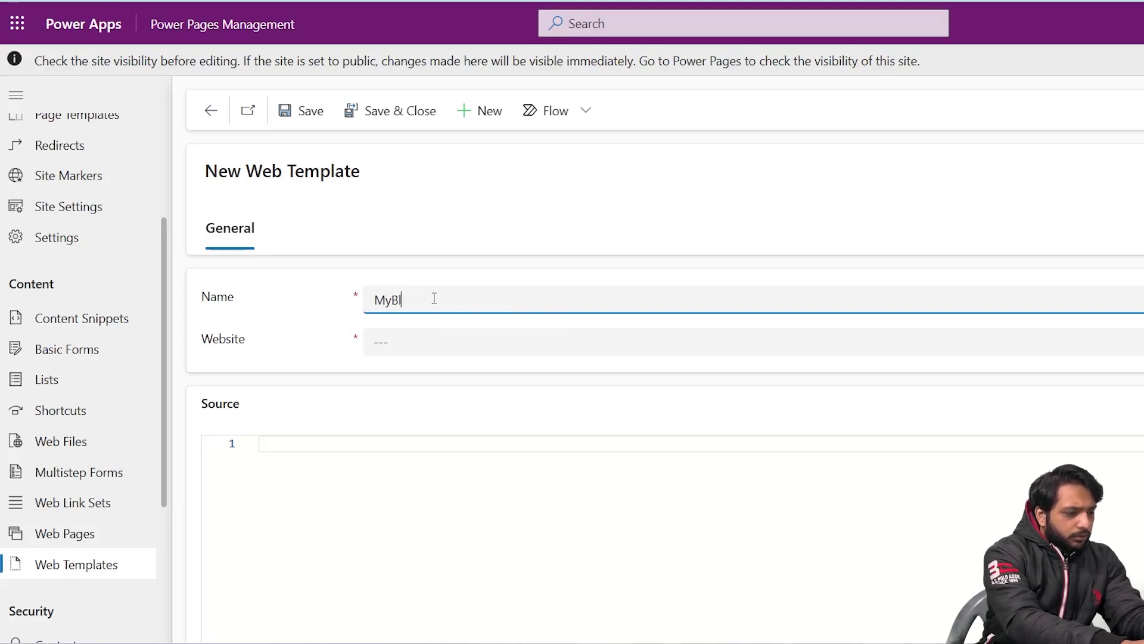
left_click(421, 351)
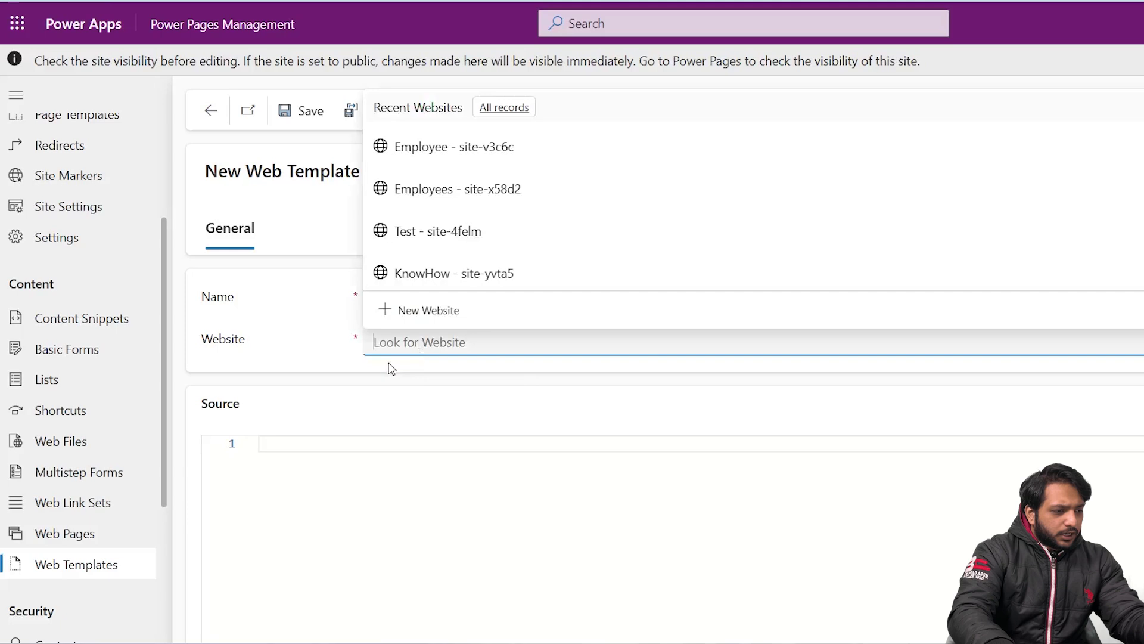
- Assign Employee - site-v3c6c as the template's website and preview the site on Desktop
left_click(526, 154)
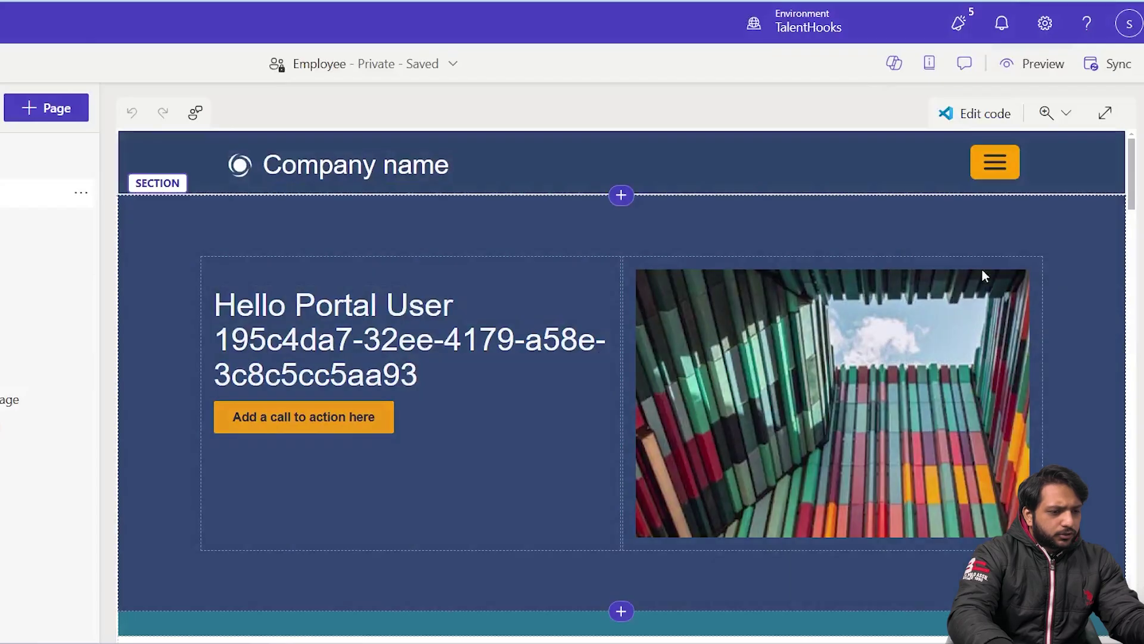
left_click(1040, 64)
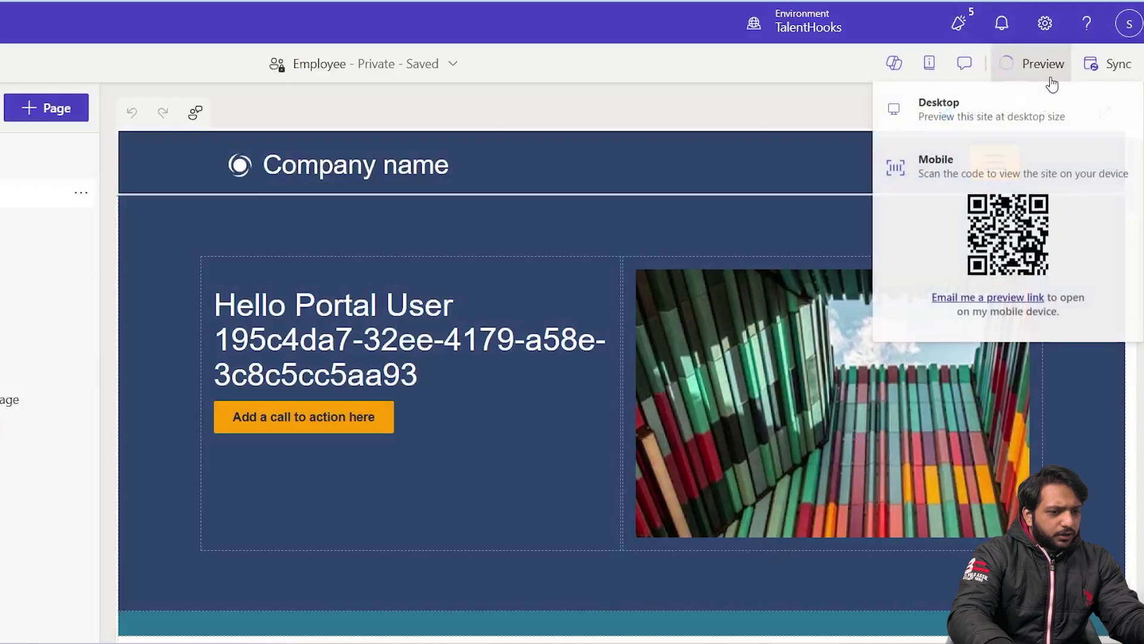
left_click(1026, 132)
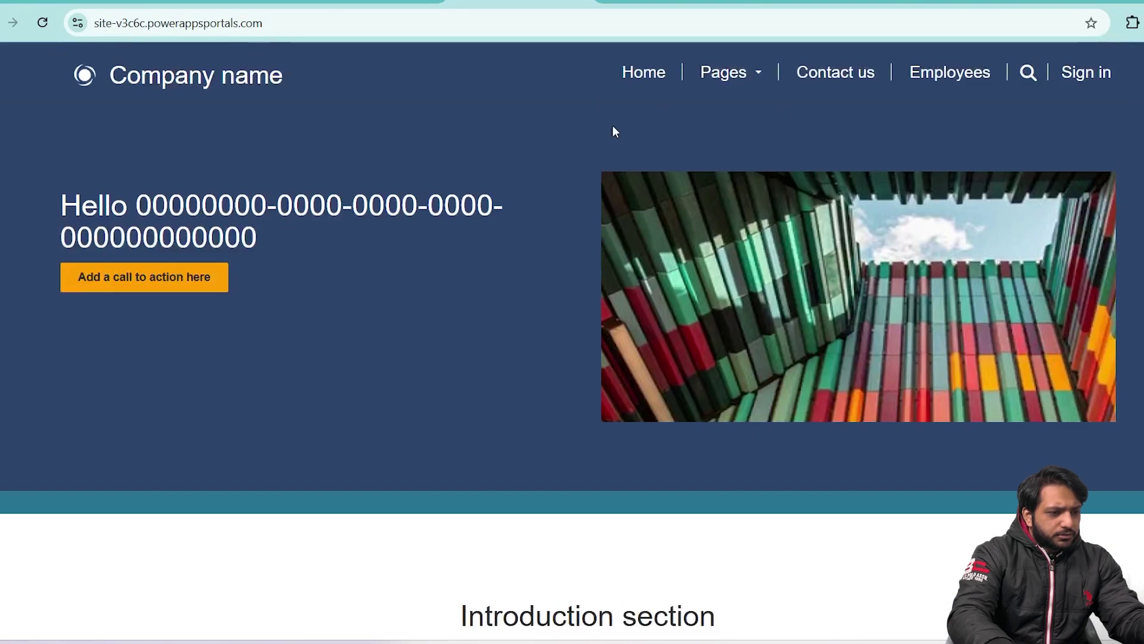
- Select the live site's address and go back to the new web template form
left_click(113, 24)
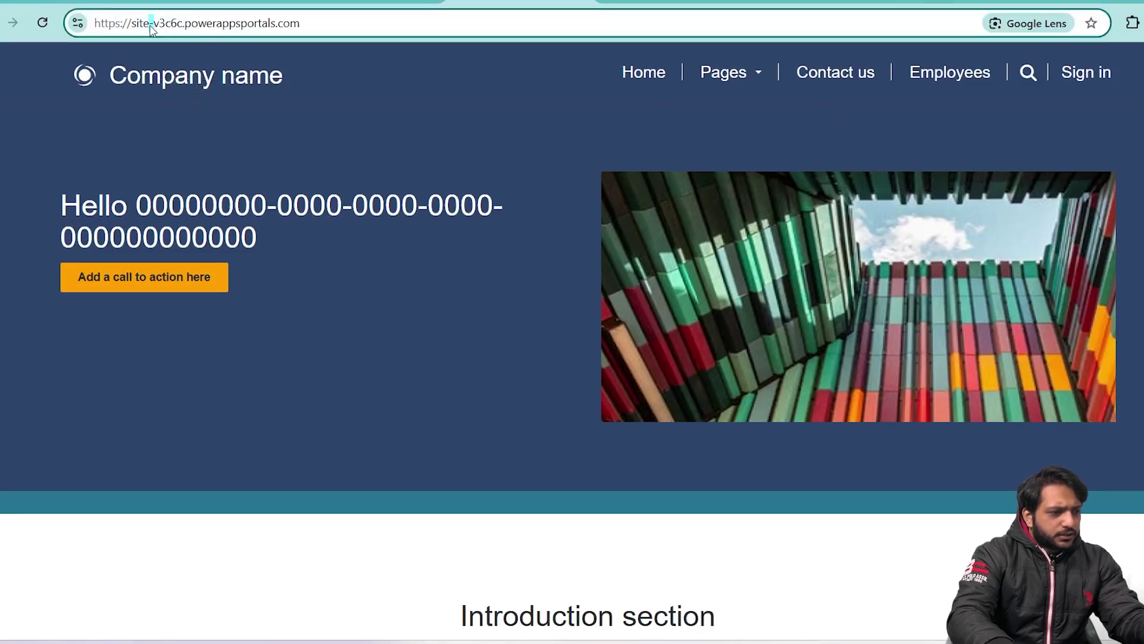
key("ctrl+a")
key("ctrl+Tab")
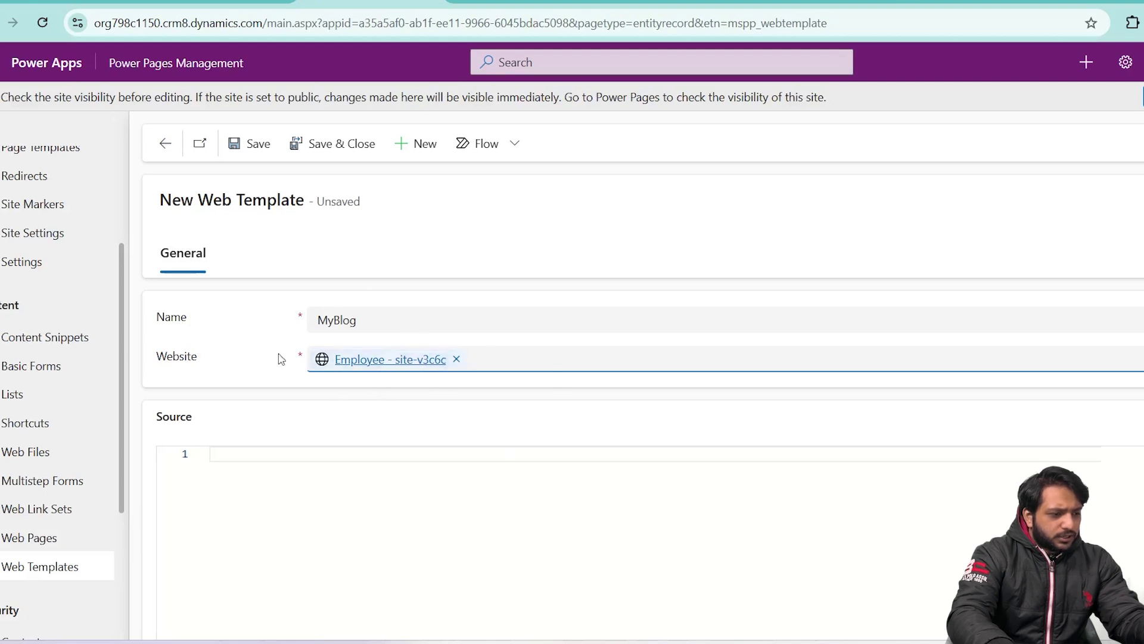
scroll(378, 407, "down", 1)
scroll(376, 408, "down", 2)
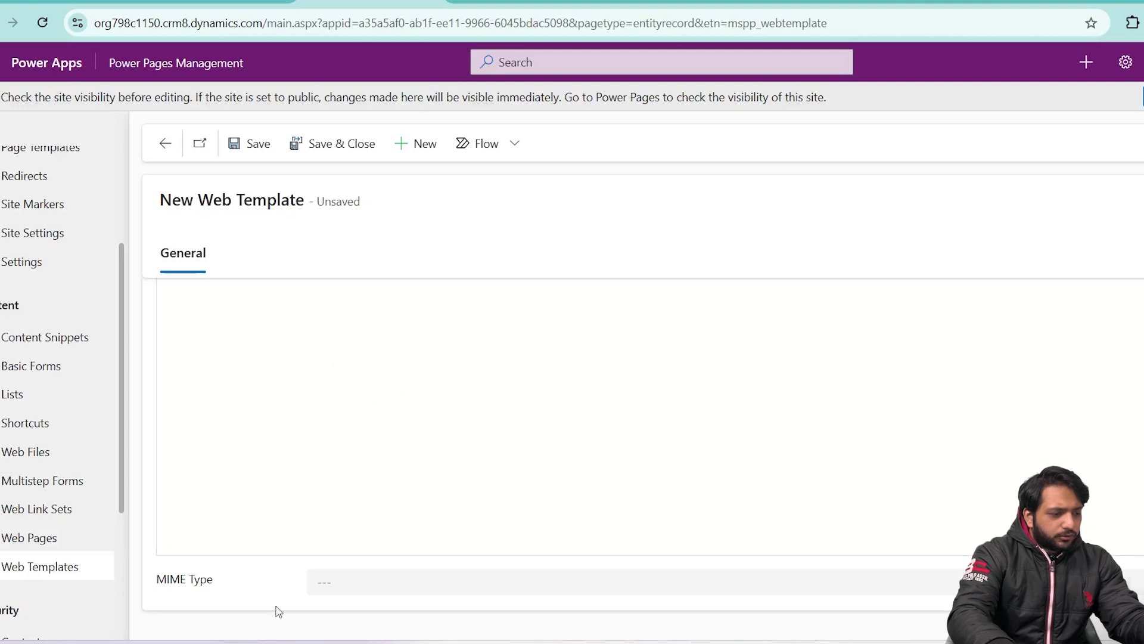
scroll(292, 554, "up", 3)
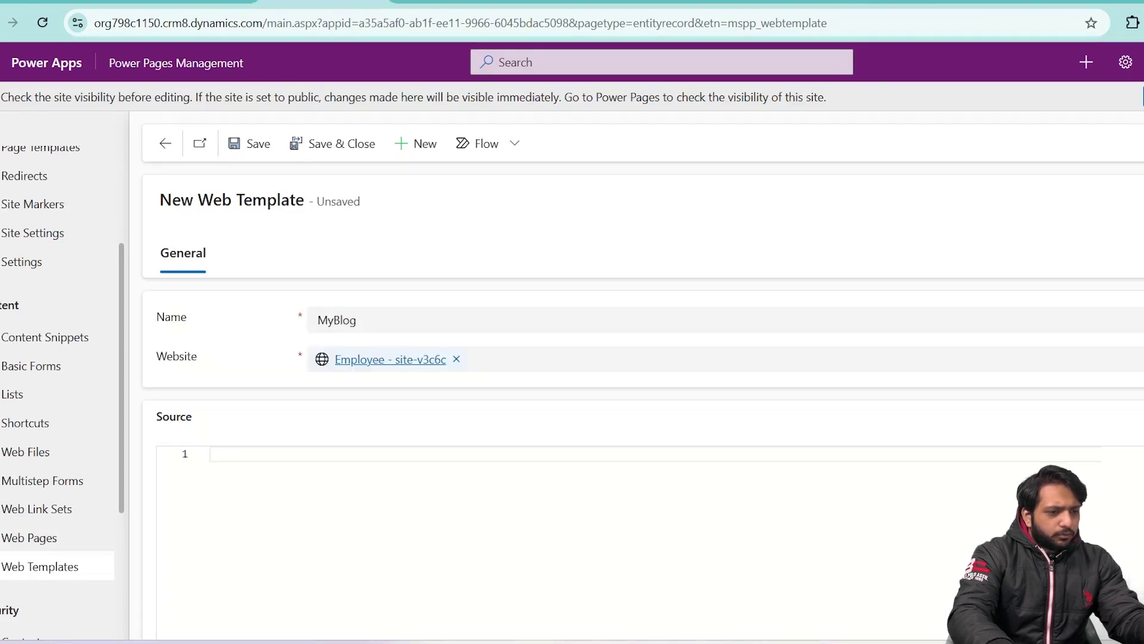
- Search Google for w3schools web templates in a new tab and open W3.CSS Templates
key("ctrl+t")
left_click(530, 314)
type("we")
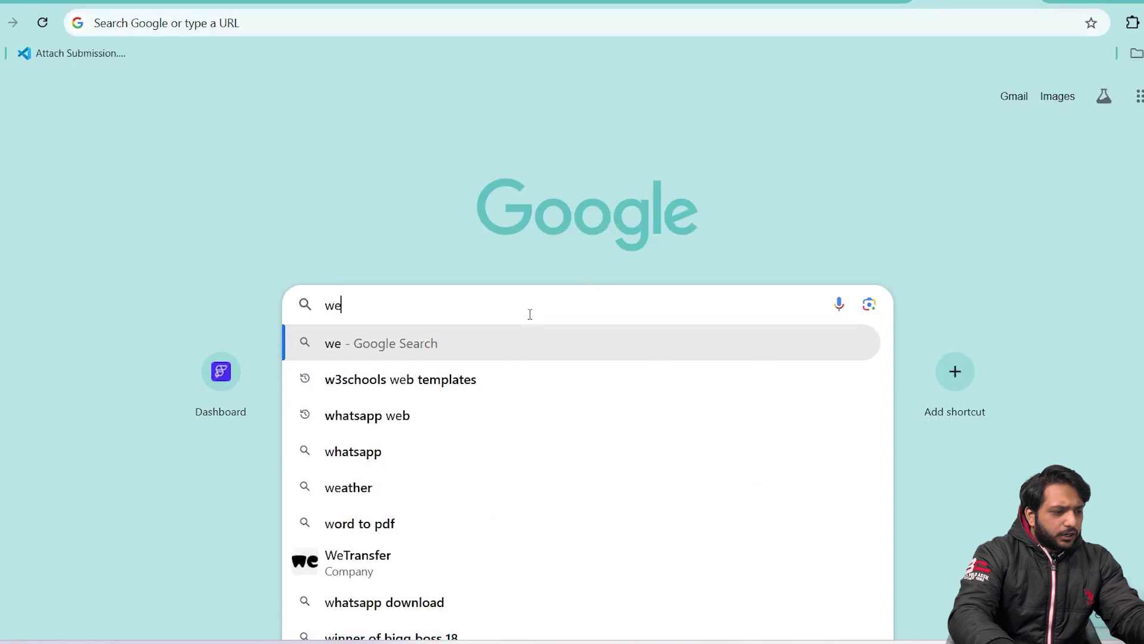
key("BackSpace")
type("3")
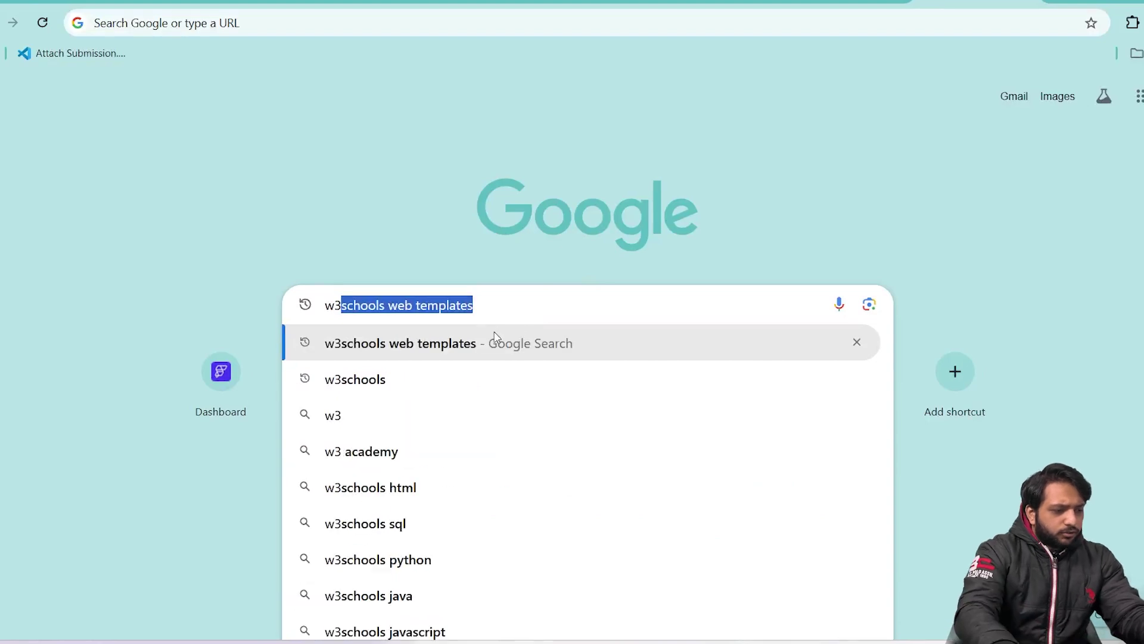
key("Return")
left_click(160, 218)
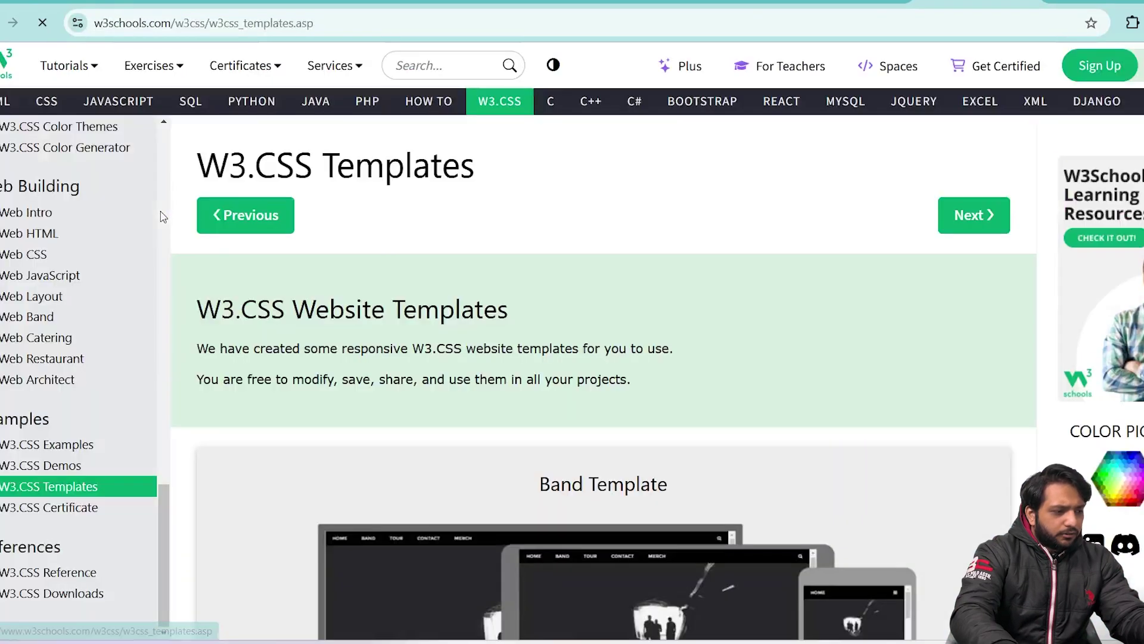
- Open the Blog Template with Try it Yourself and select all its code
scroll(263, 328, "down", 20)
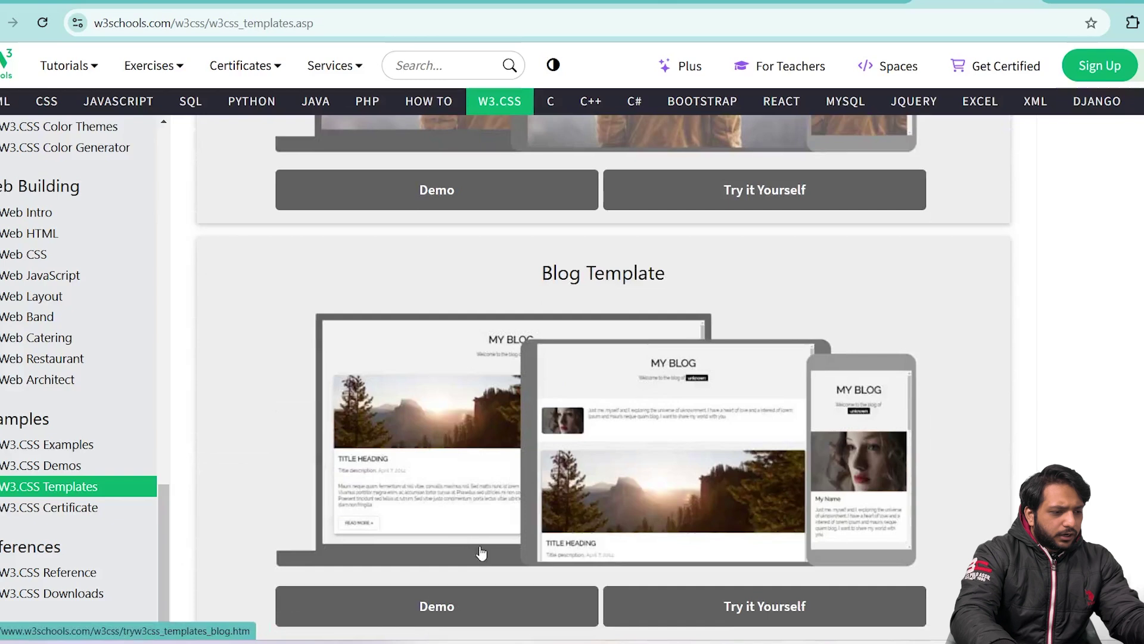
scroll(600, 373, "down", 4)
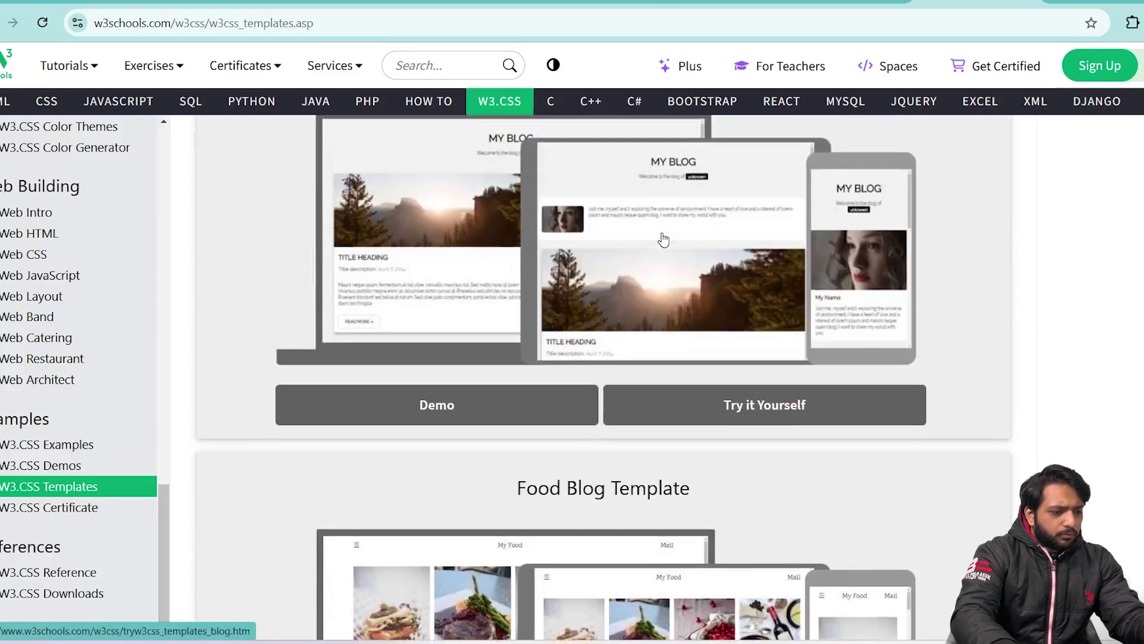
scroll(663, 239, "up", 4)
scroll(672, 322, "down", 2)
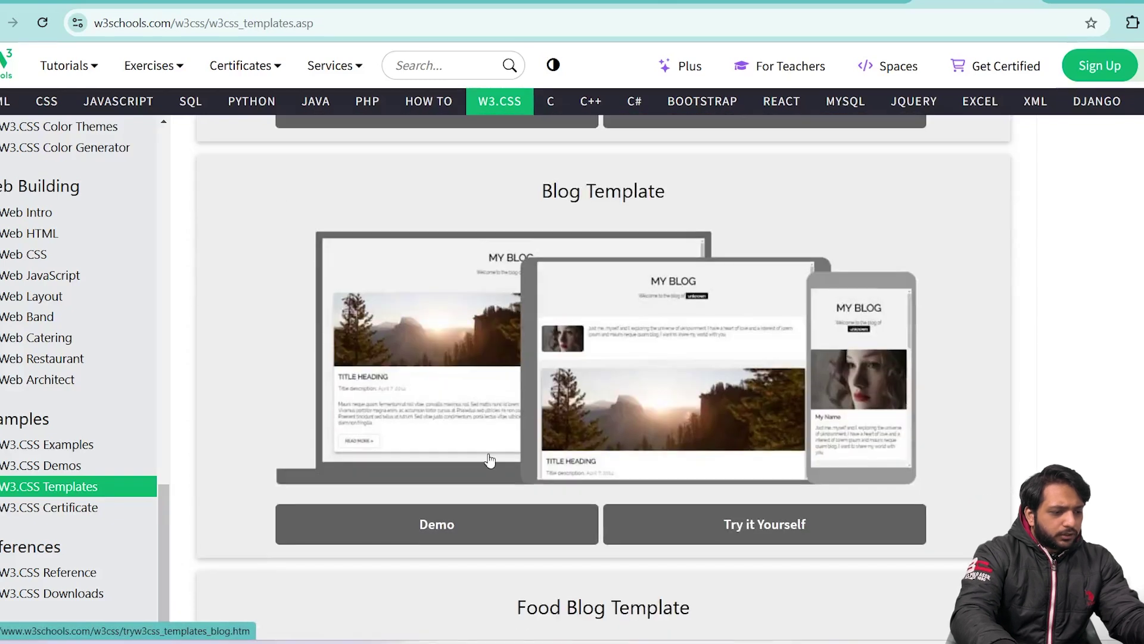
left_click(757, 536)
scroll(300, 205, "down", 10)
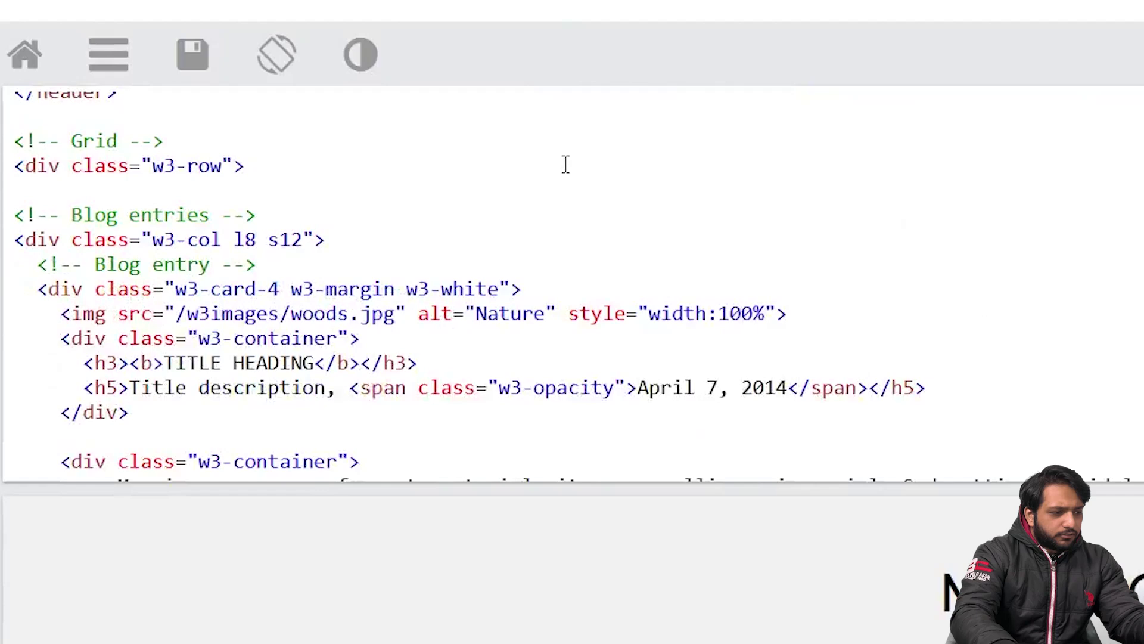
scroll(557, 262, "down", 15)
left_click(372, 395)
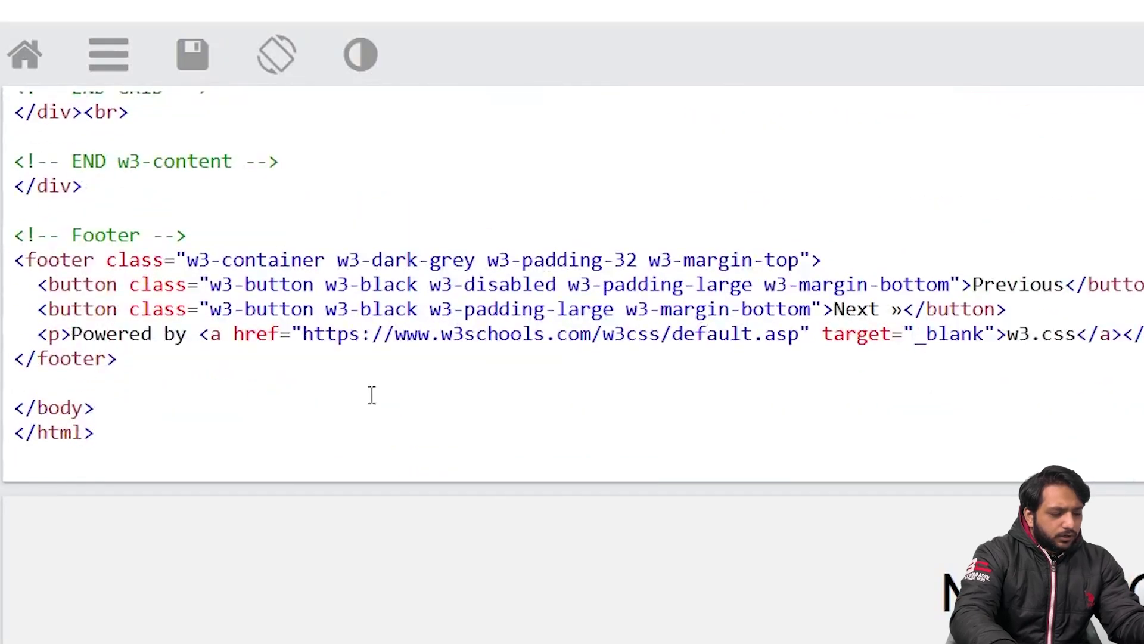
key("ctrl+a")
scroll(372, 395, "up", 5)
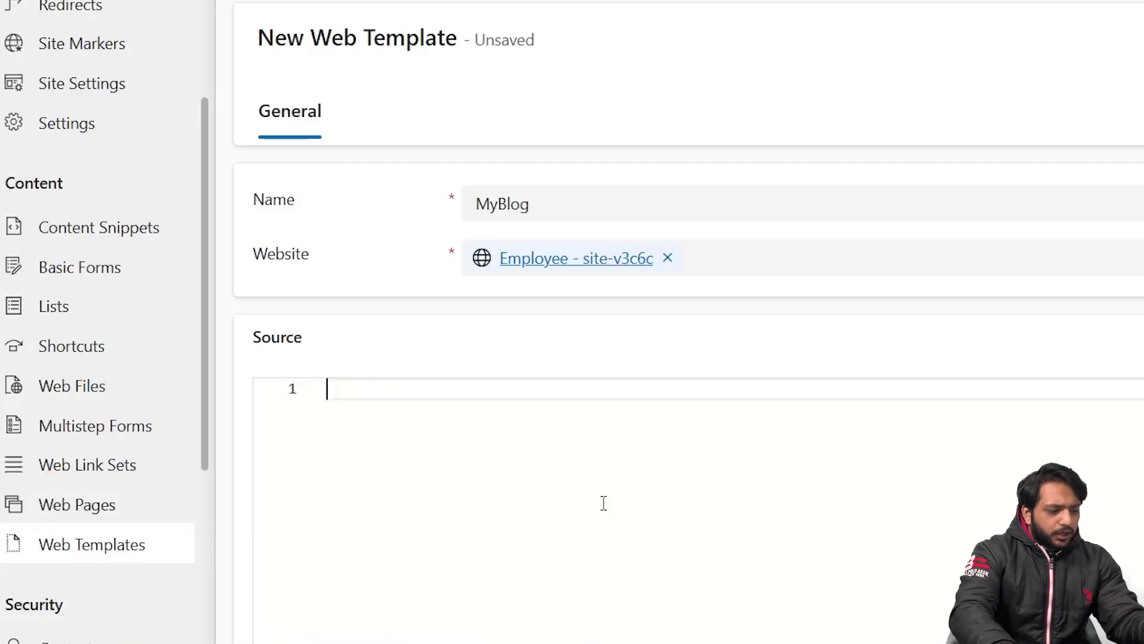
- Paste the Blog Template code into Source and delete the doctype and opening html lines
key("ctrl+v")
scroll(614, 507, "up", 20)
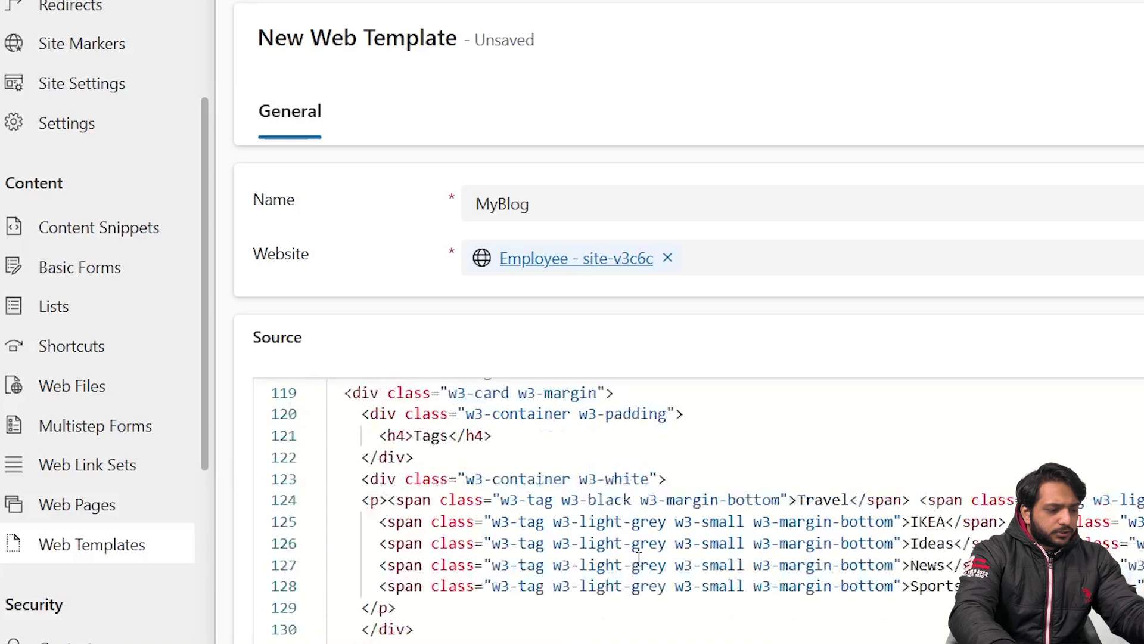
scroll(626, 513, "up", 12)
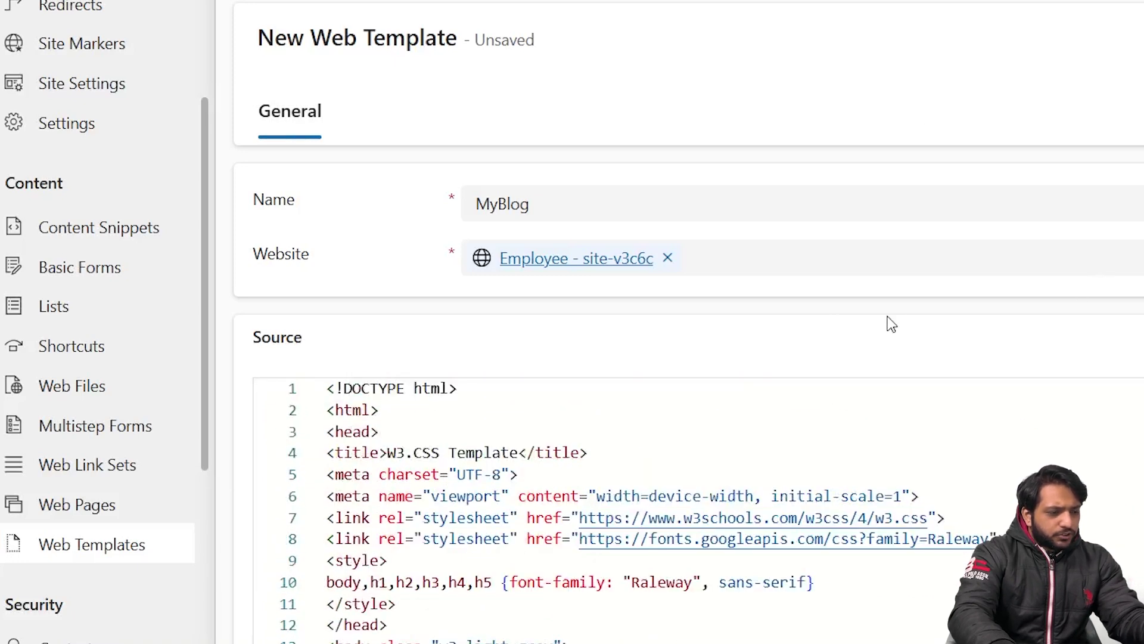
scroll(891, 316, "down", 15)
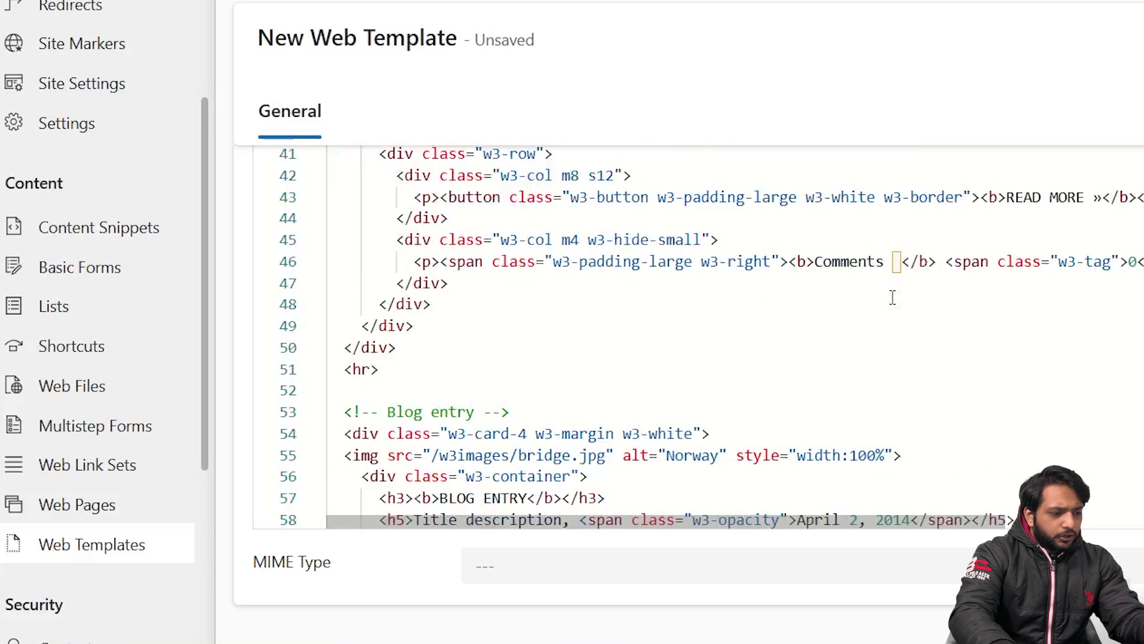
scroll(892, 298, "down", 8)
scroll(837, 331, "up", 20)
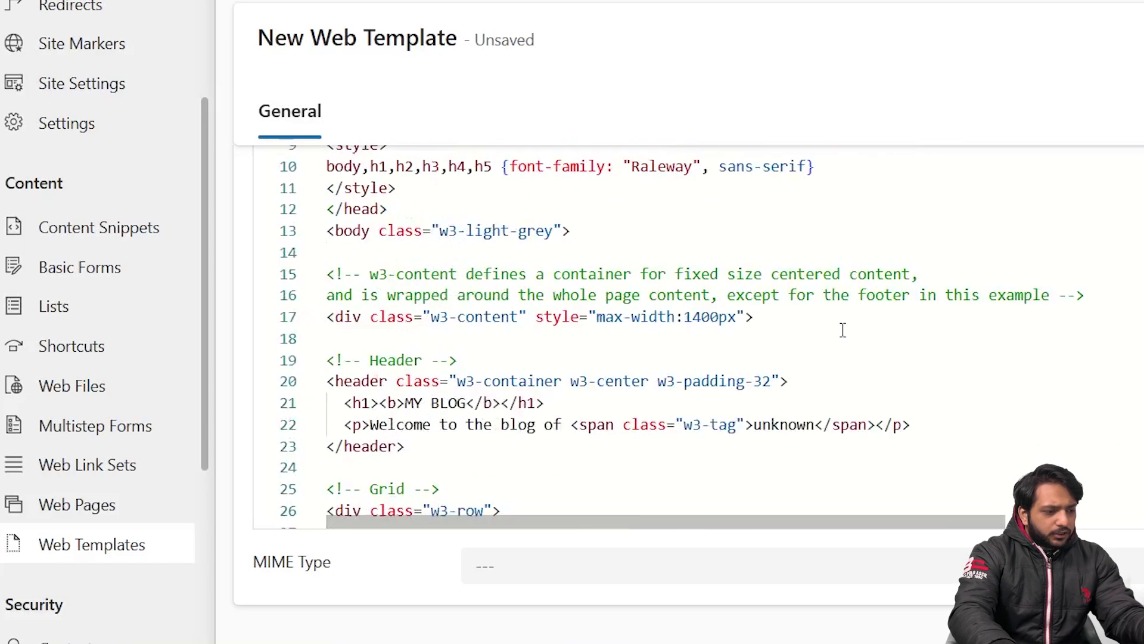
scroll(843, 331, "up", 3)
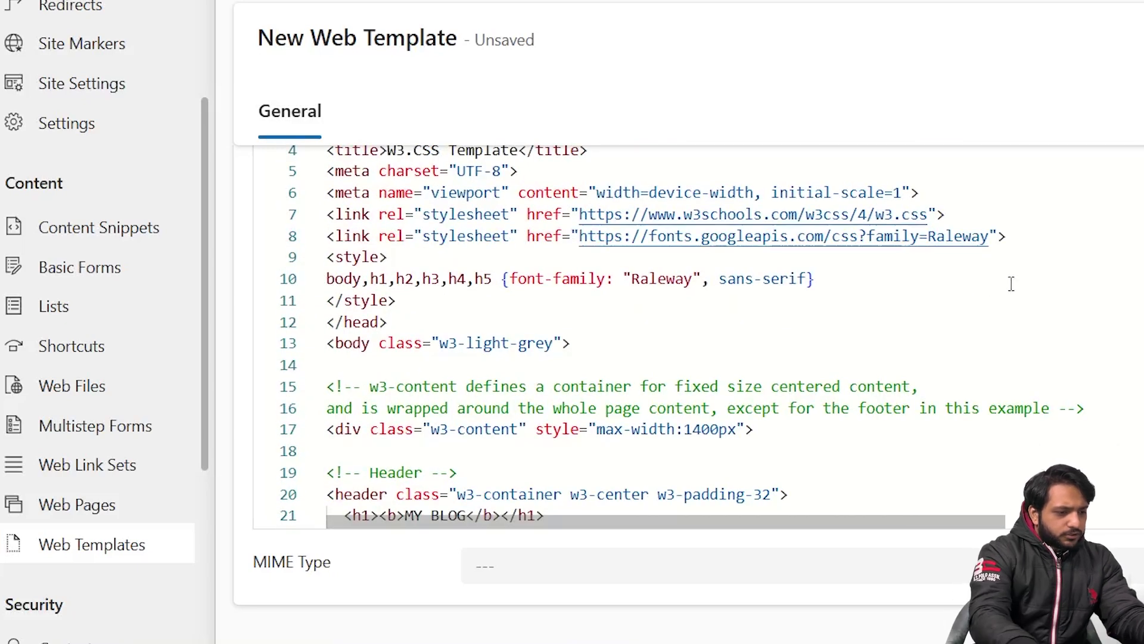
scroll(1034, 230, "up", 5)
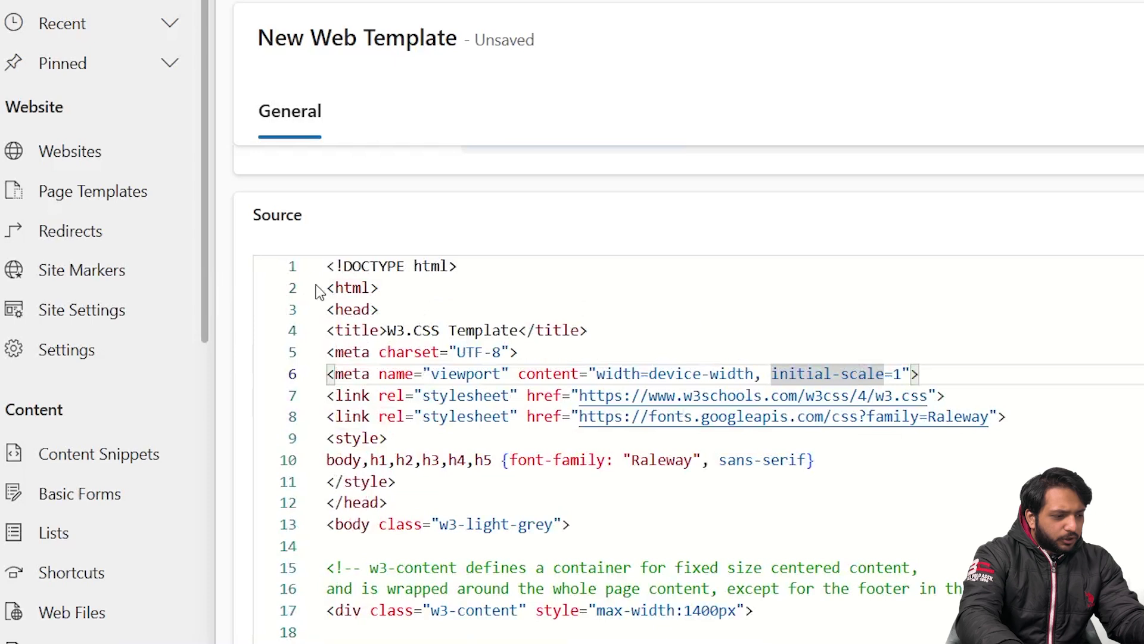
left_click(392, 288)
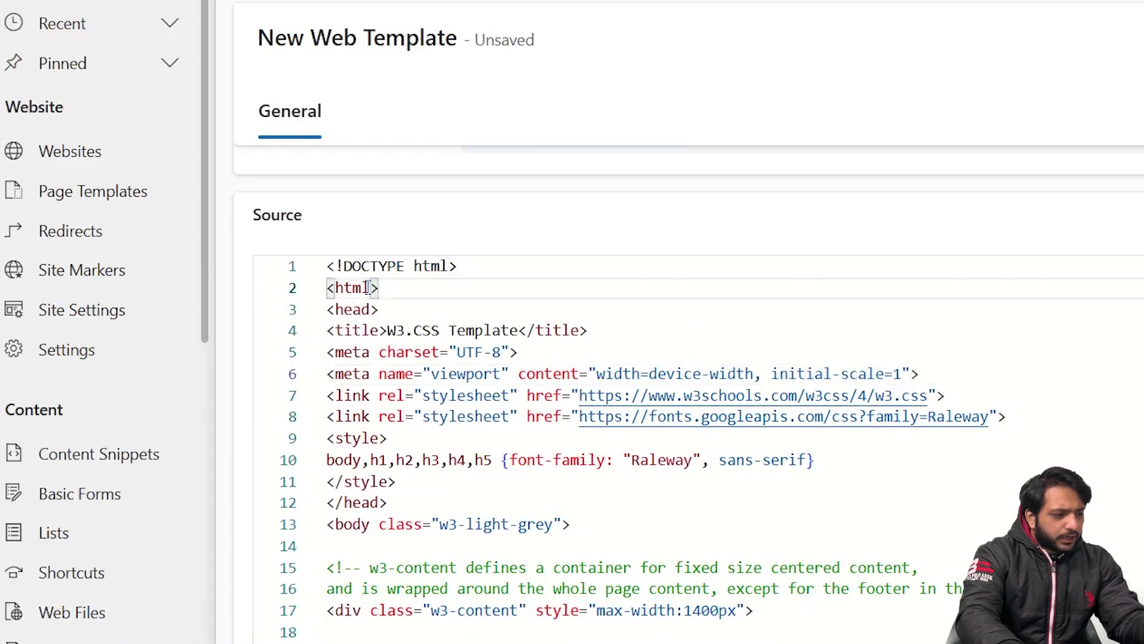
left_click_drag(368, 288, 273, 249)
key("BackSpace")
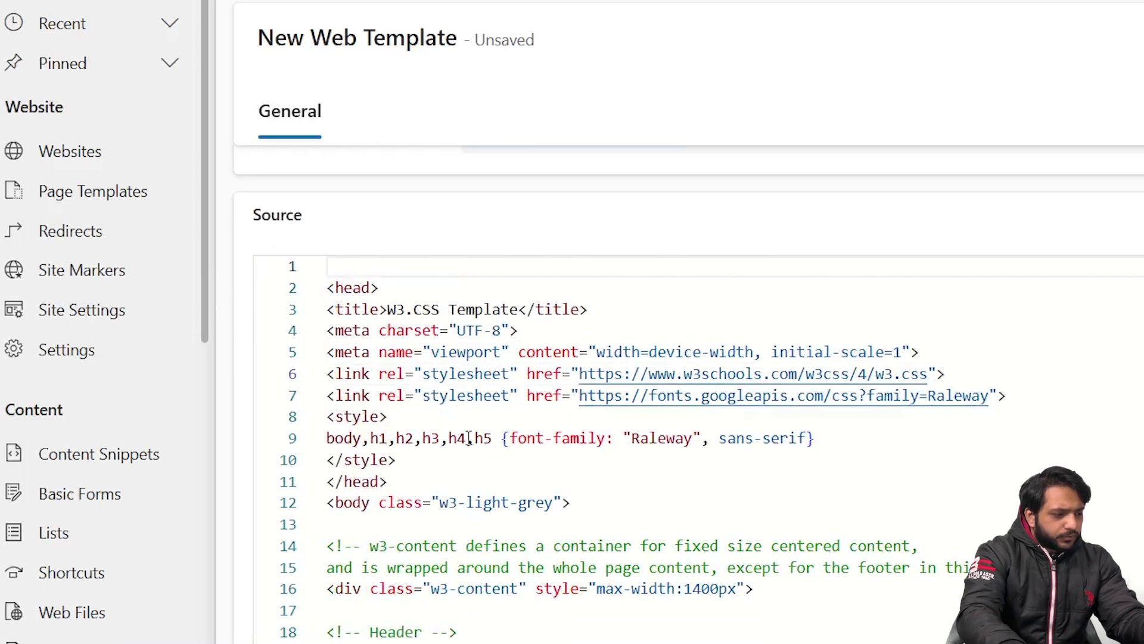
- Delete the closing </html> tag and the footer block on lines 142-146
scroll(496, 435, "down", 20)
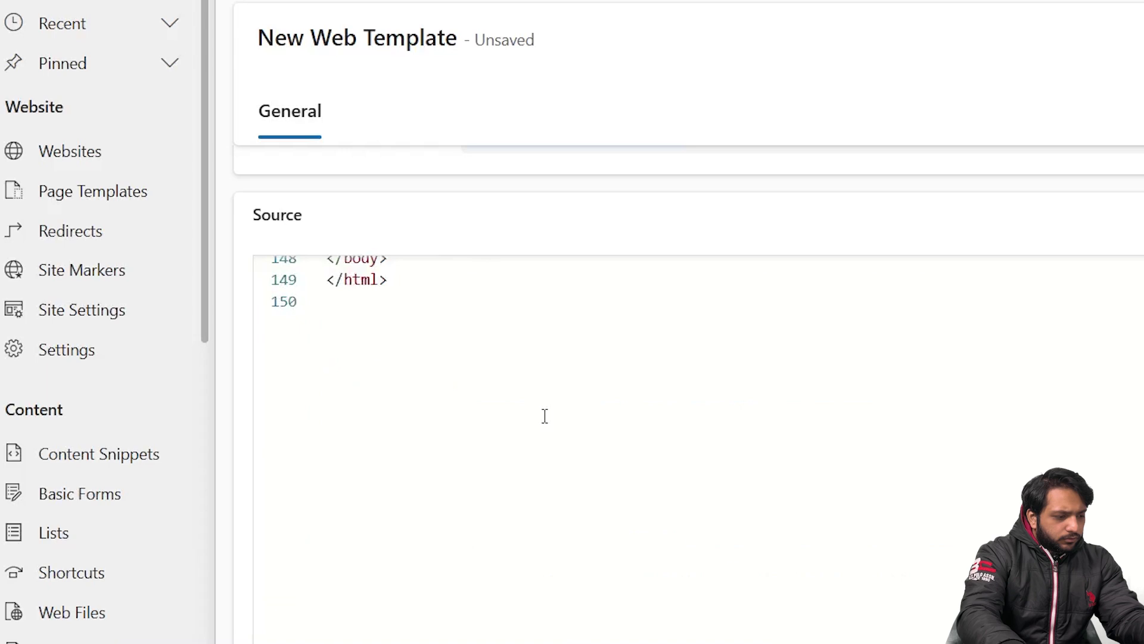
scroll(545, 416, "up", 3)
left_click(436, 450)
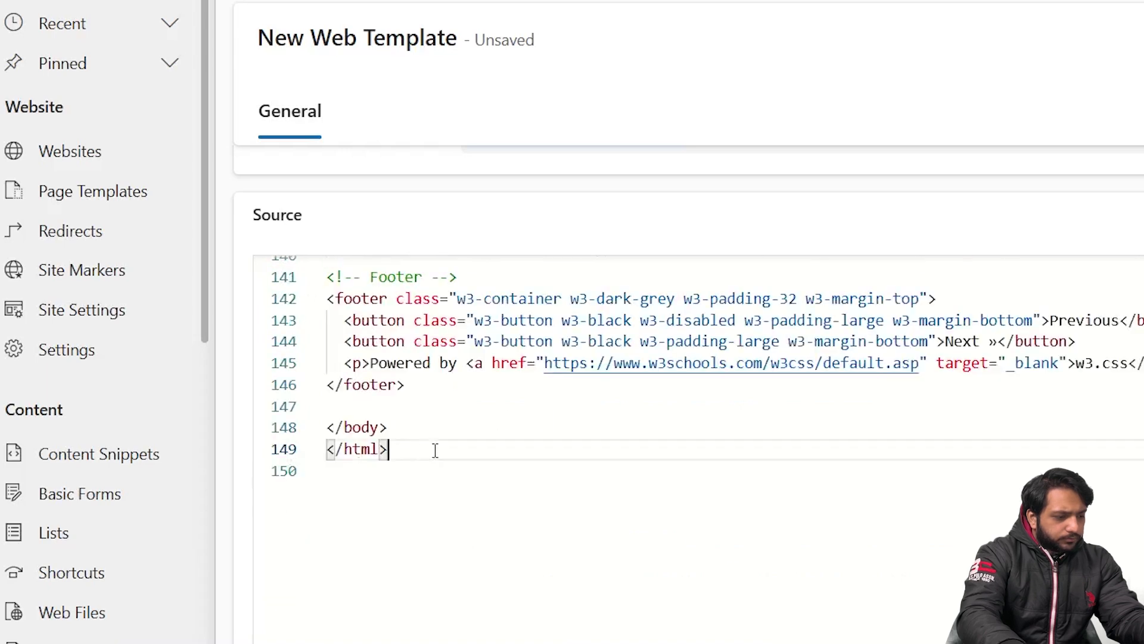
left_click_drag(436, 450, 317, 458)
key("BackSpace")
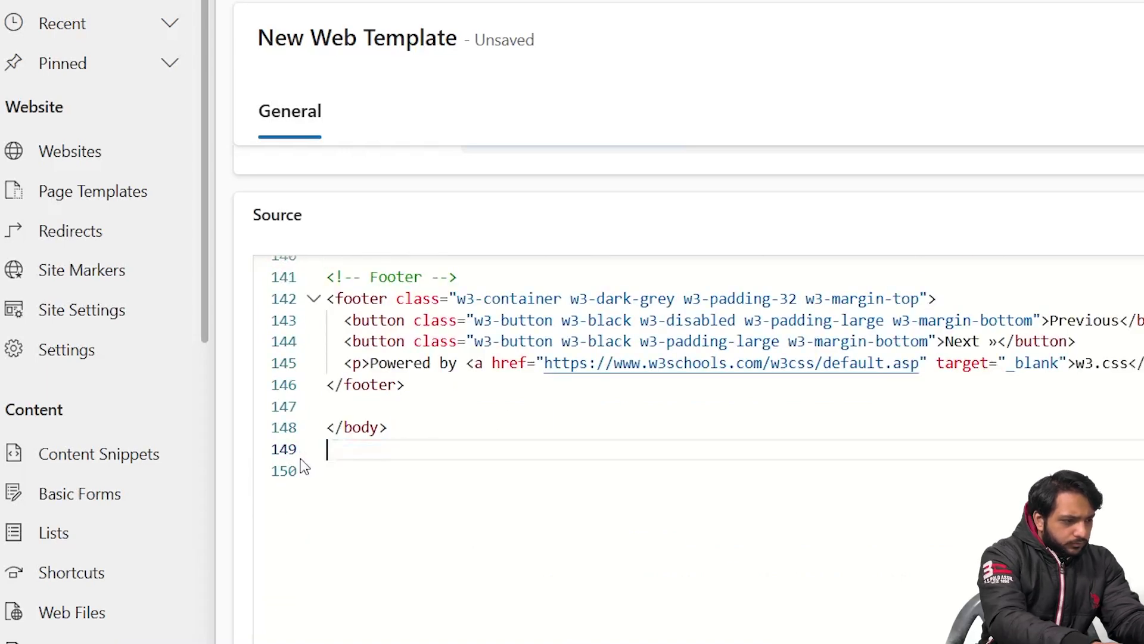
scroll(501, 361, "up", 2)
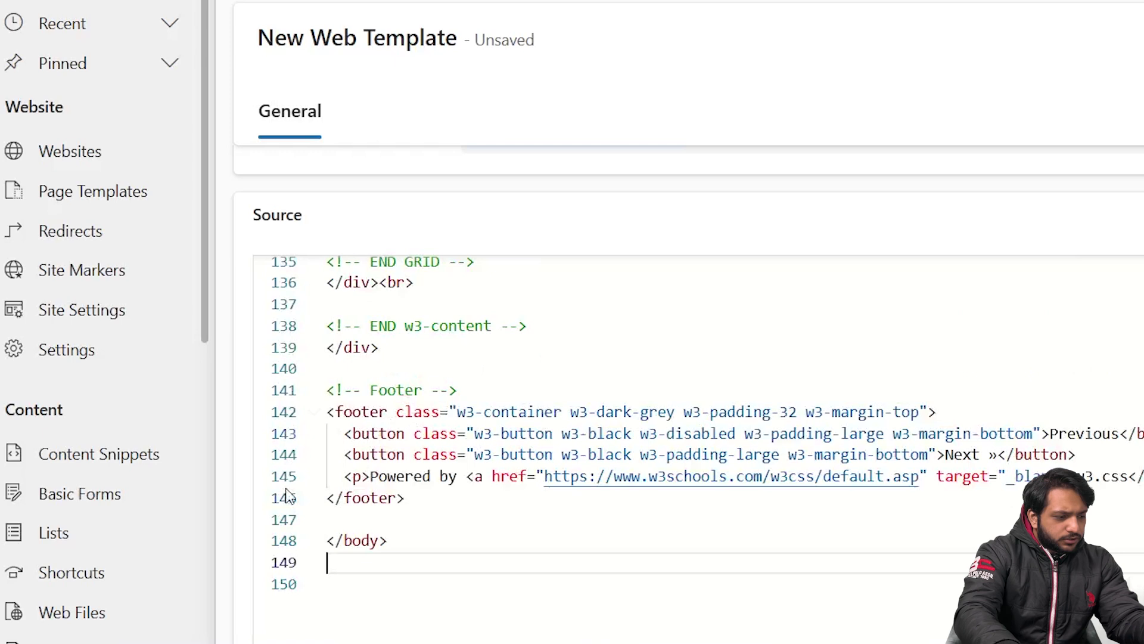
left_click_drag(495, 503, 250, 422)
key("BackSpace")
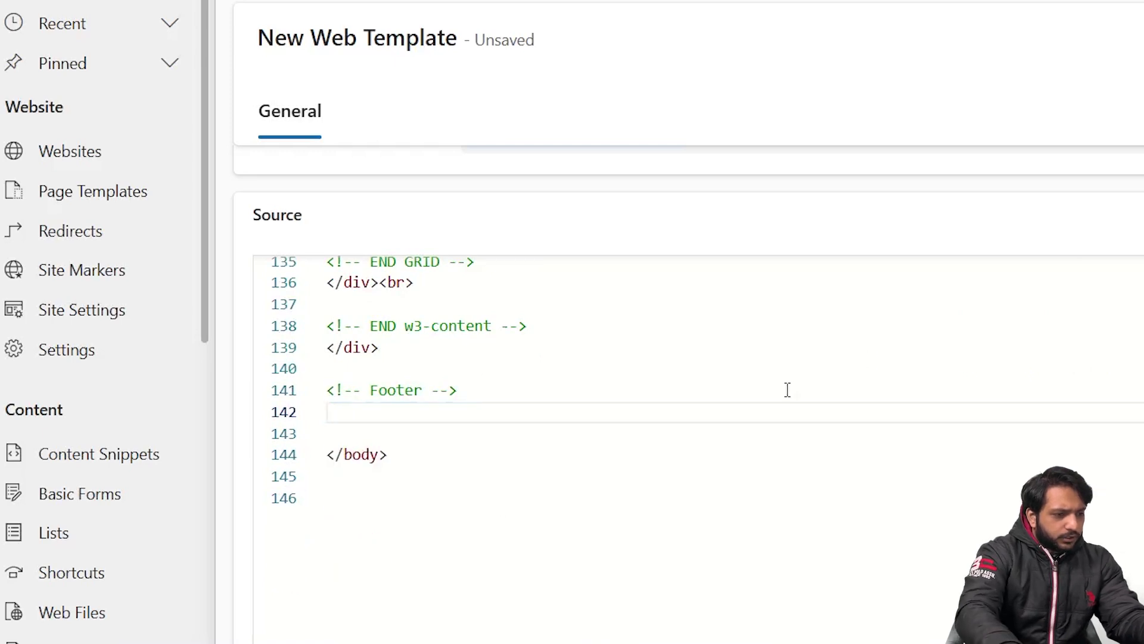
scroll(788, 388, "up", 10)
scroll(773, 407, "up", 20)
left_click(832, 285)
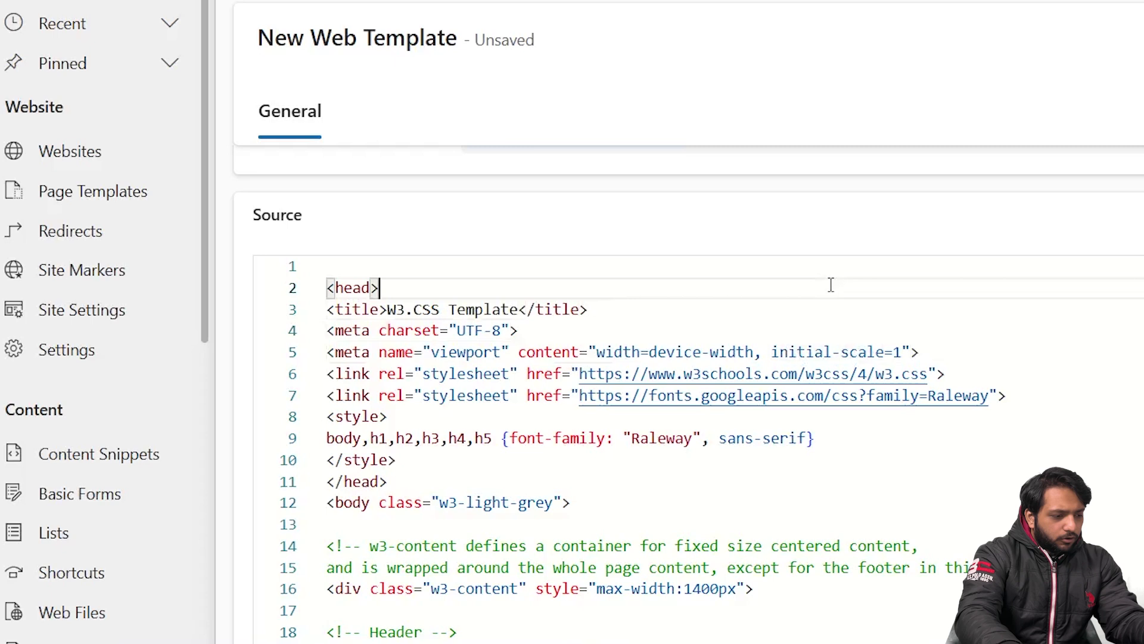
- Search the Source for 'img' and copy a blog image's address from the W3Schools preview
key("ctrl+f")
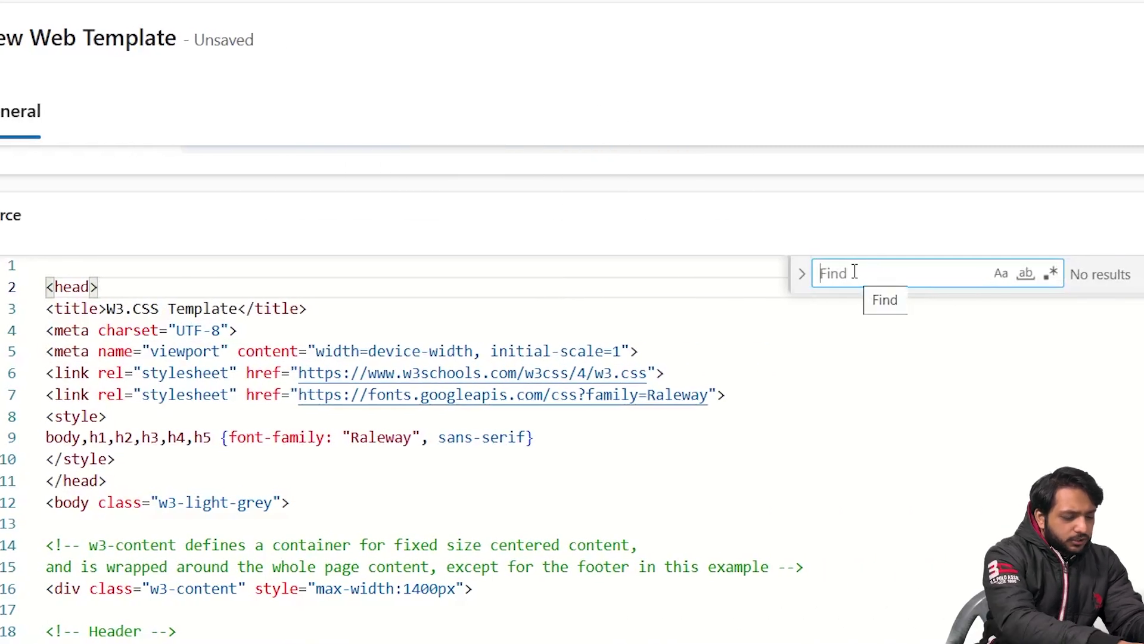
type("im")
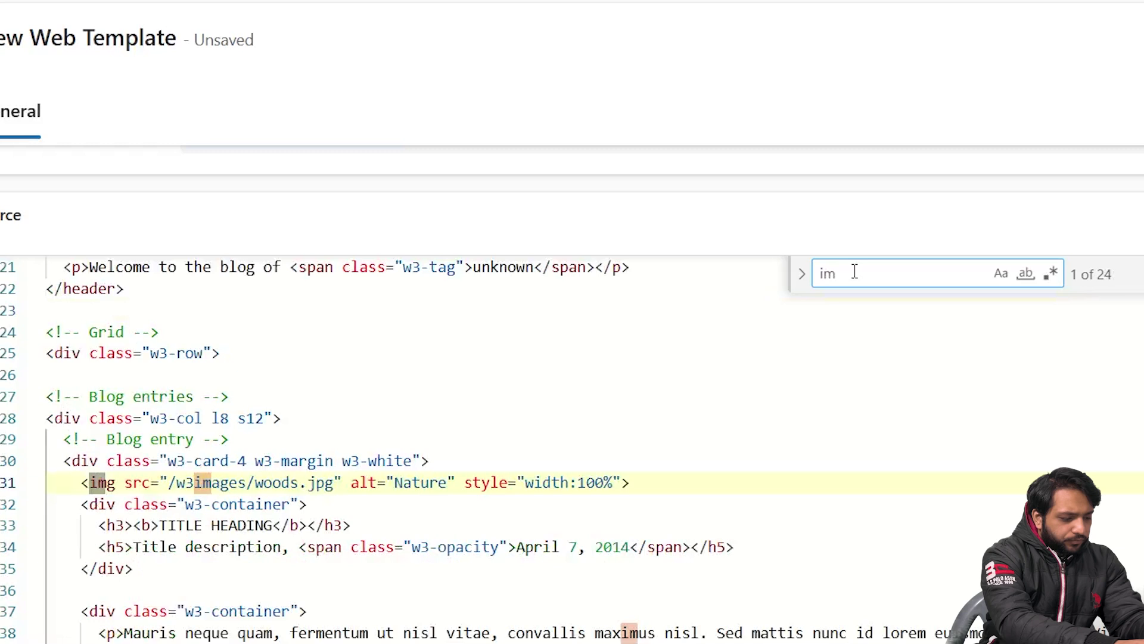
type("g")
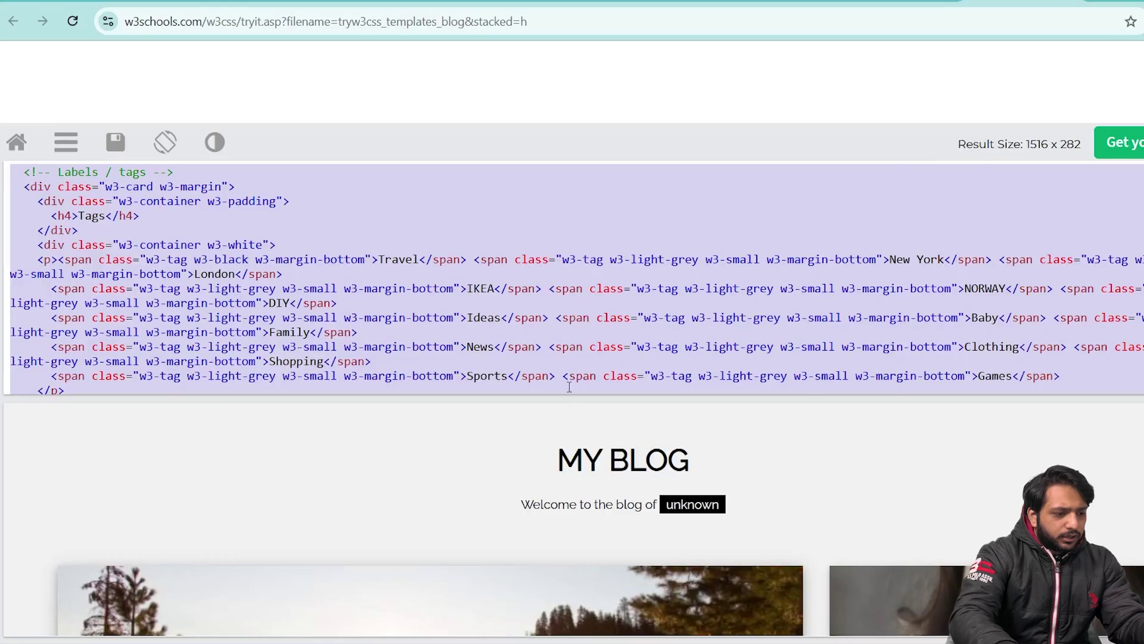
scroll(572, 280, "down", 10)
scroll(842, 511, "down", 3)
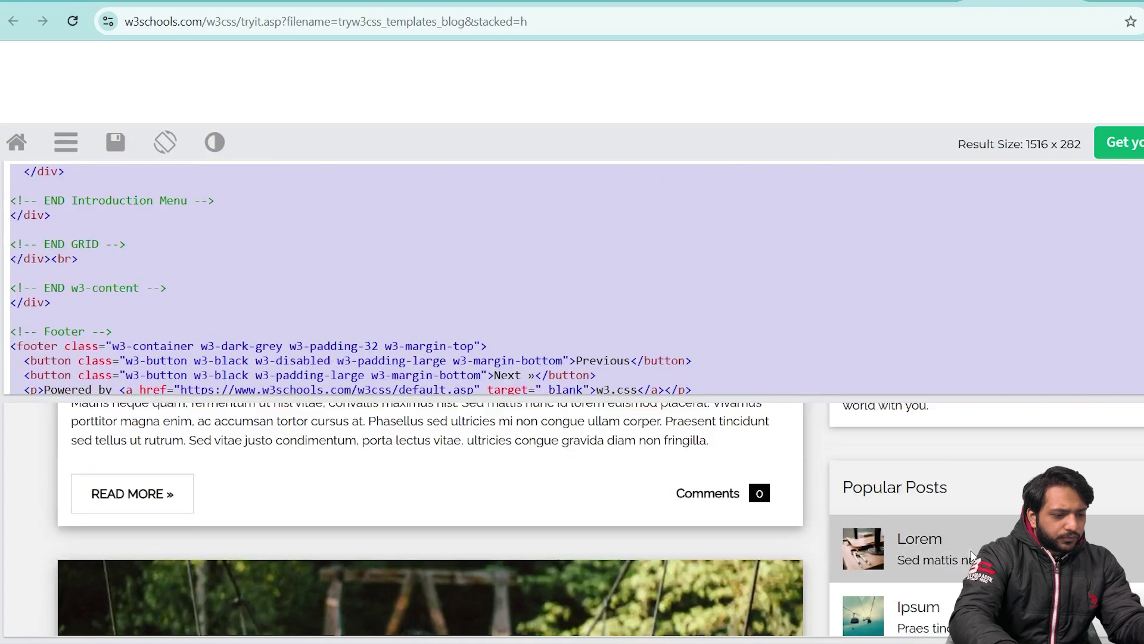
scroll(655, 512, "up", 2)
right_click(518, 524)
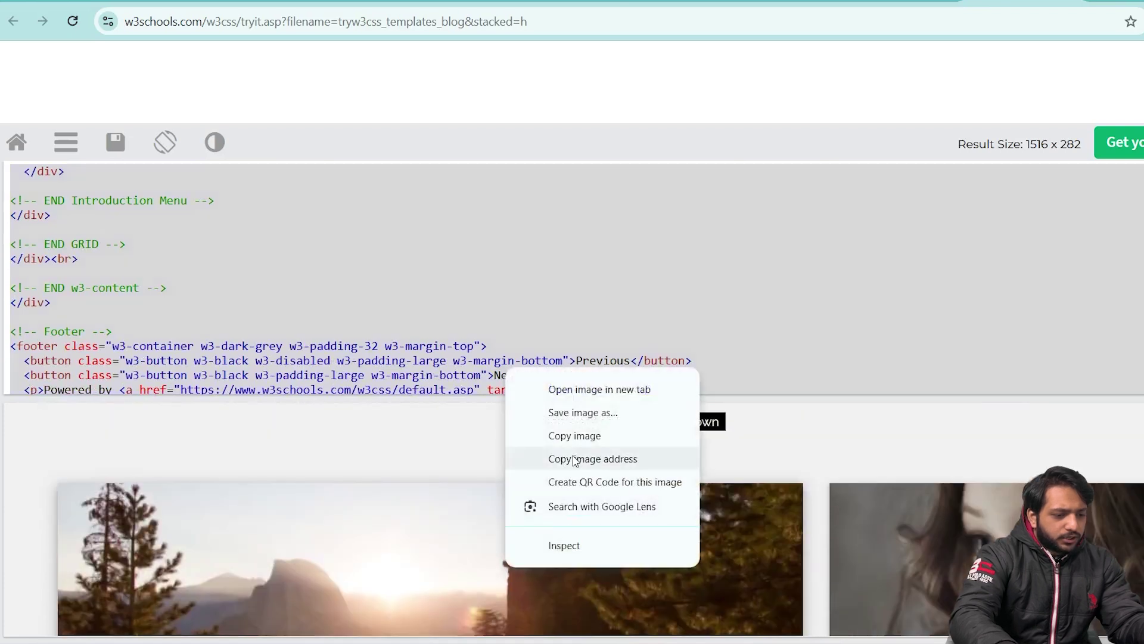
left_click(575, 459)
scroll(569, 480, "down", 4)
scroll(613, 519, "up", 3)
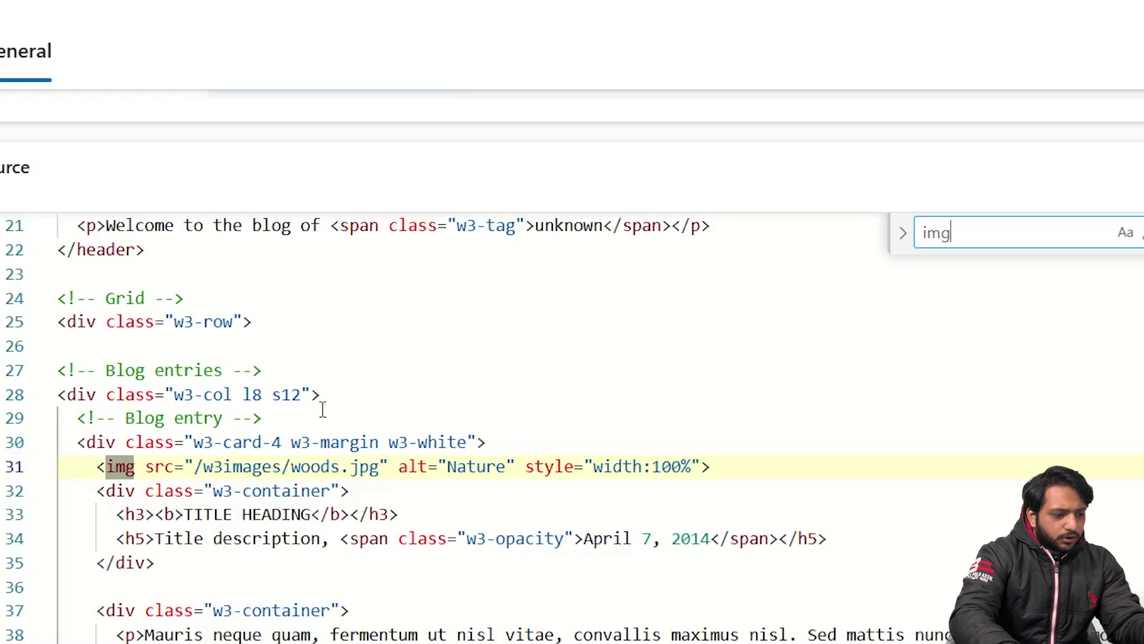
left_click(106, 420)
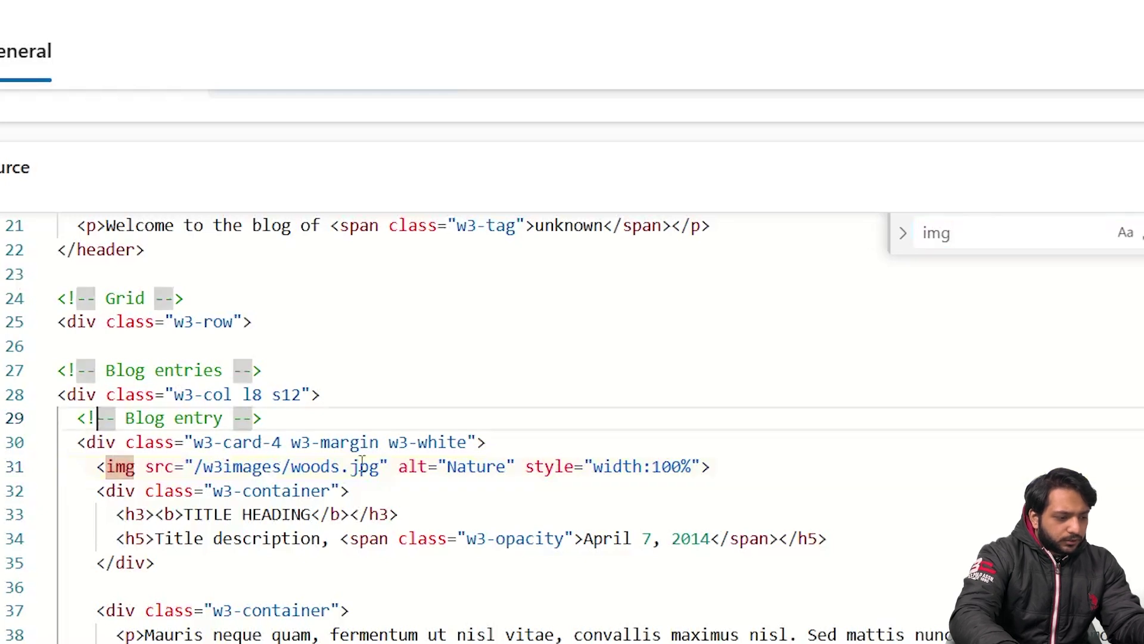
left_click_drag(379, 466, 206, 465)
type("https://www.w3schools.com/w3images/woods.jpg")
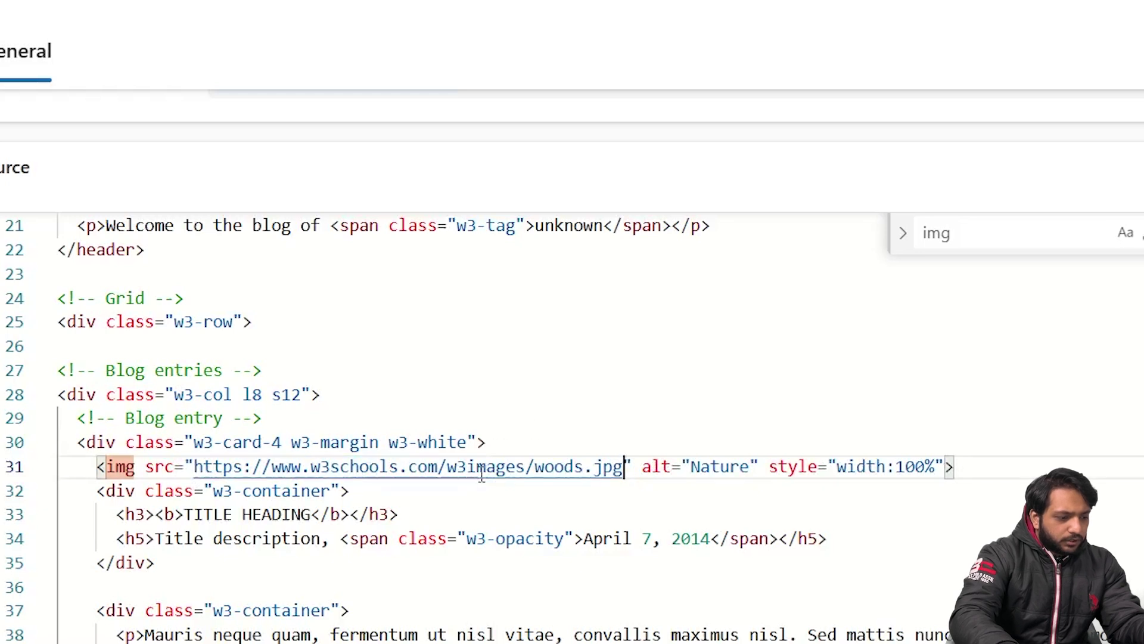
left_click_drag(438, 466, 194, 466)
key("ctrl+c")
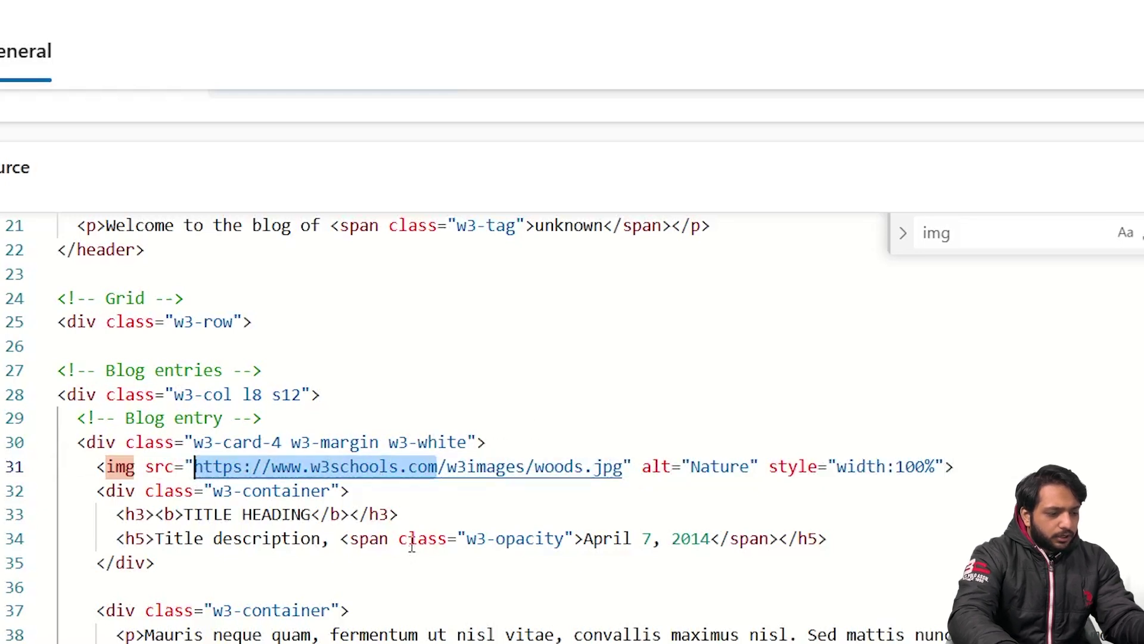
scroll(463, 476, "down", 2)
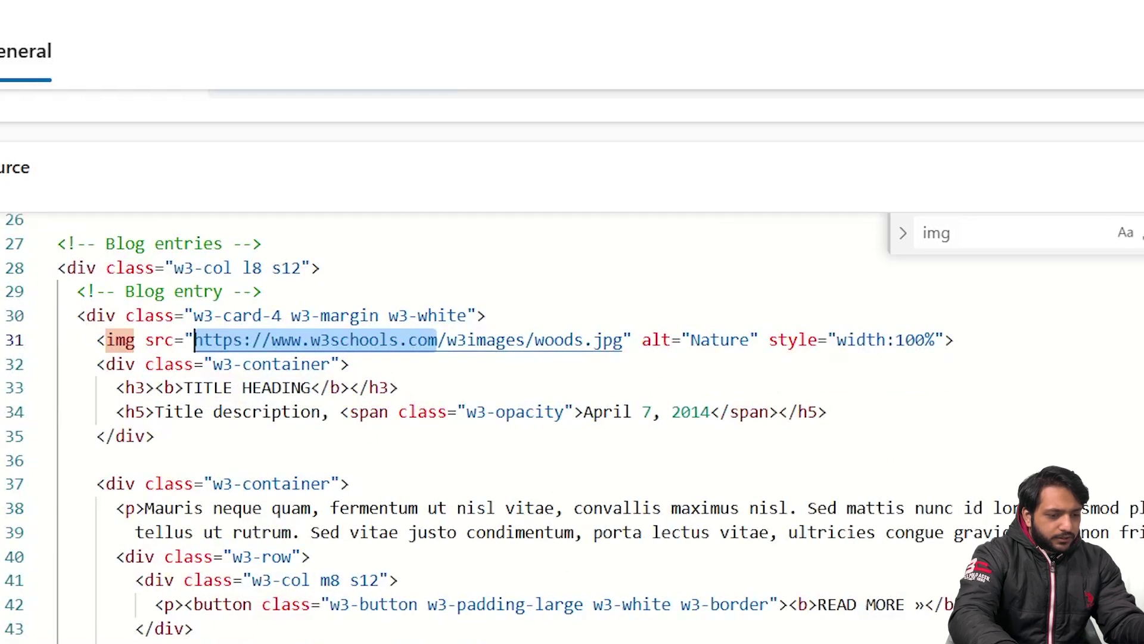
key("F3")
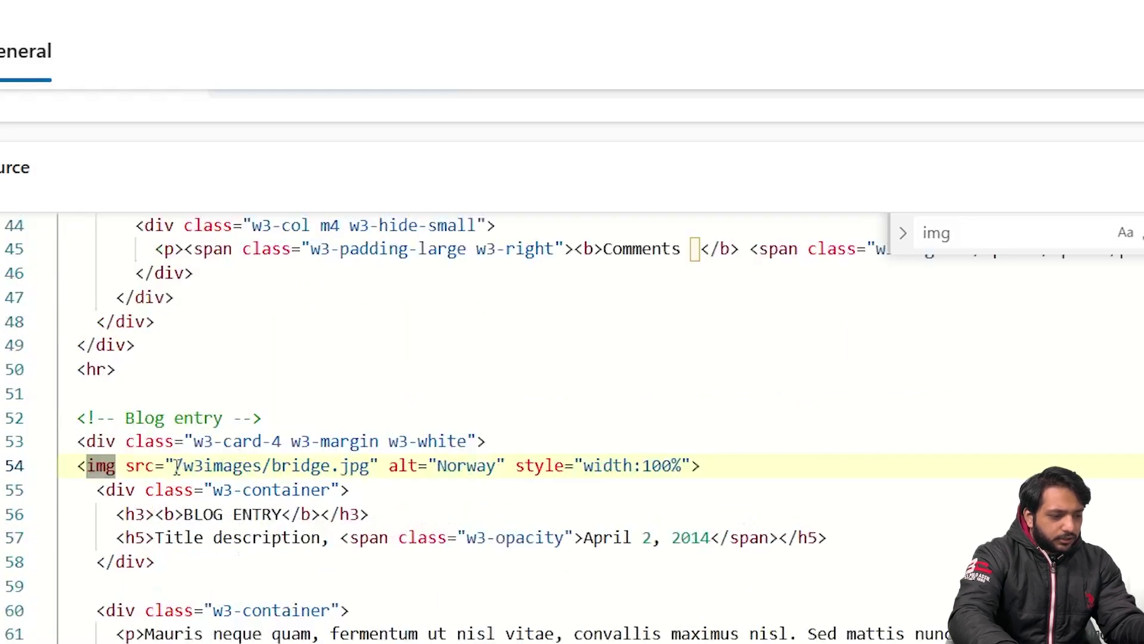
left_click(173, 465)
key("ctrl+v")
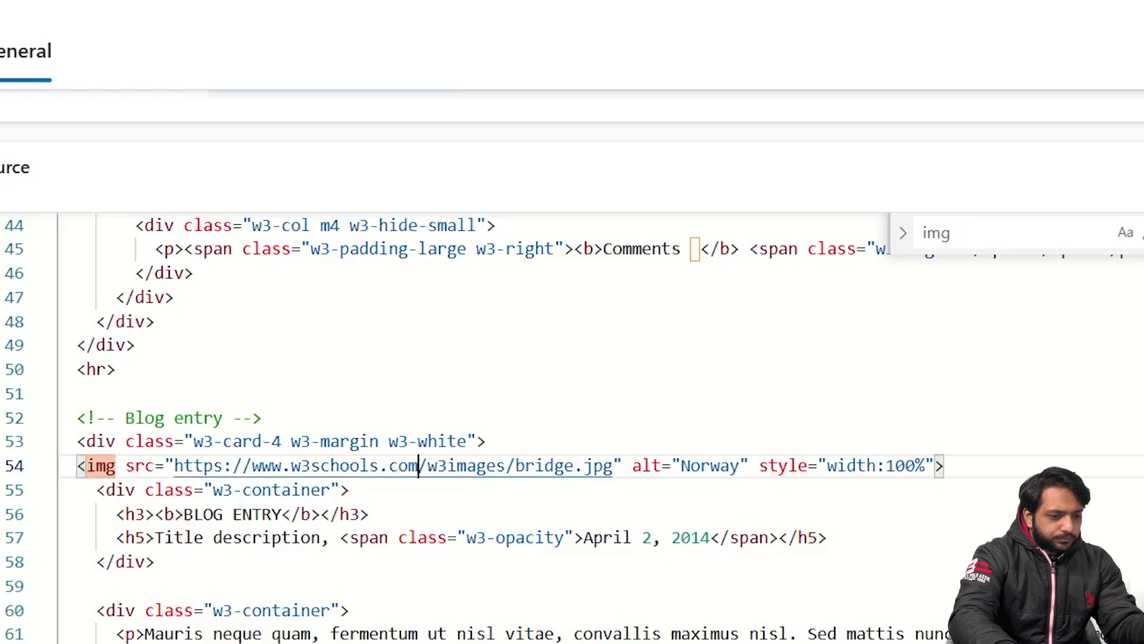
key("F3")
left_click(174, 466)
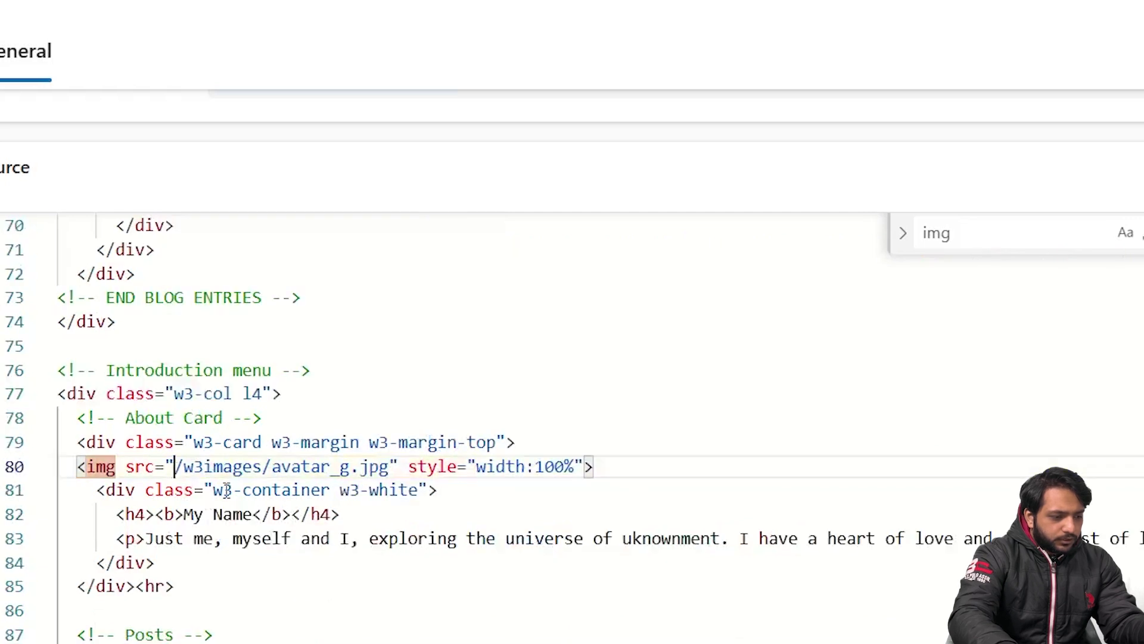
key("ctrl+v")
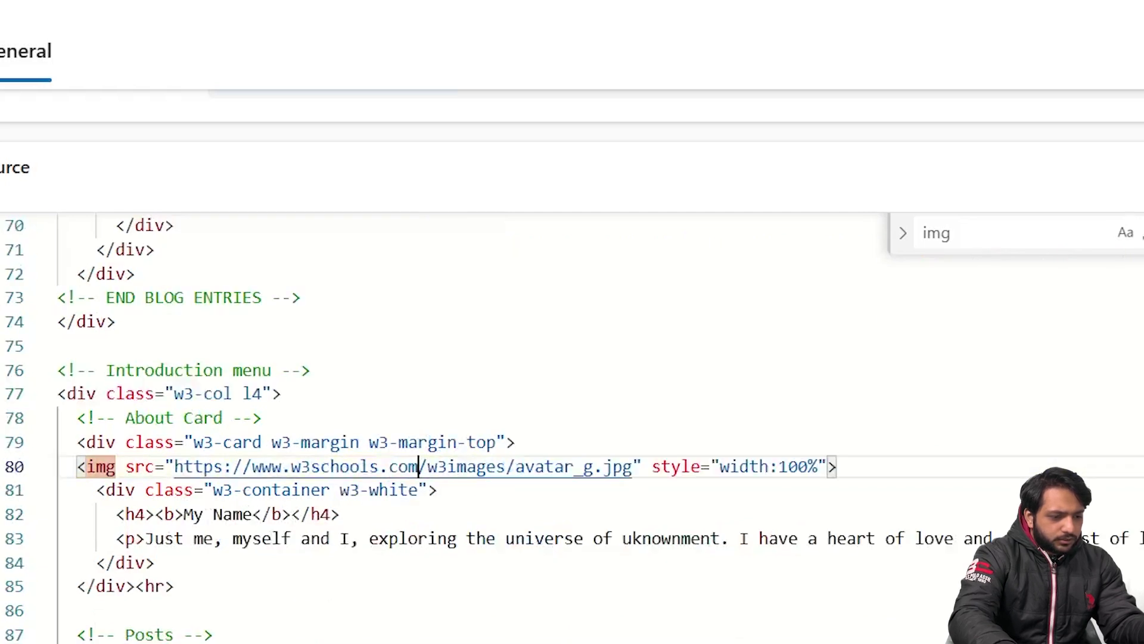
key("F3")
left_click(233, 466)
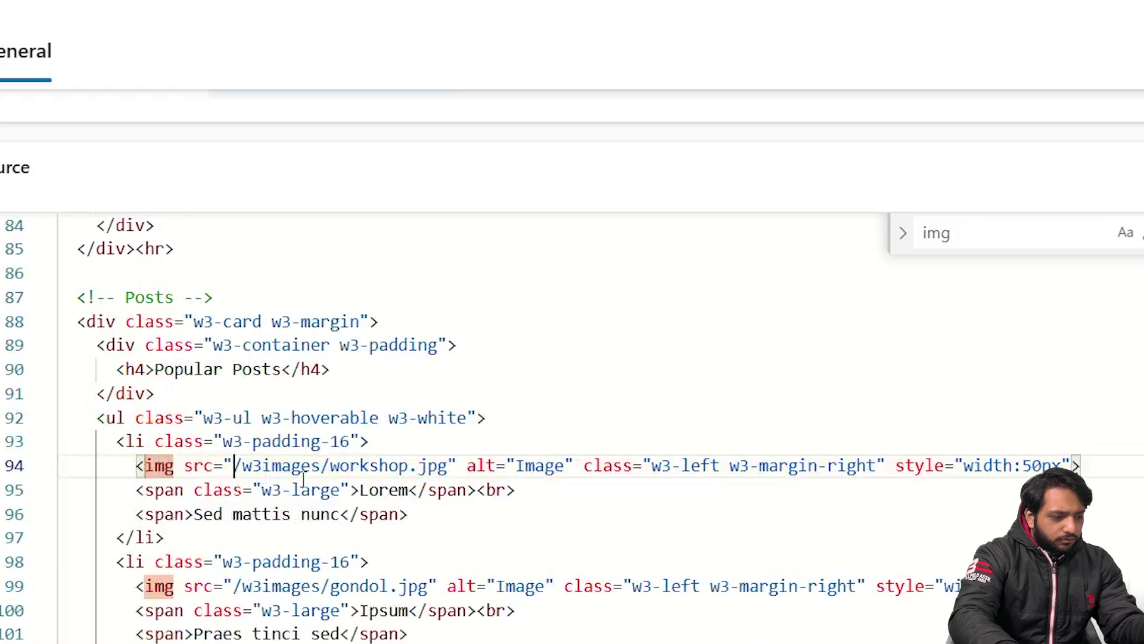
key("ctrl+v")
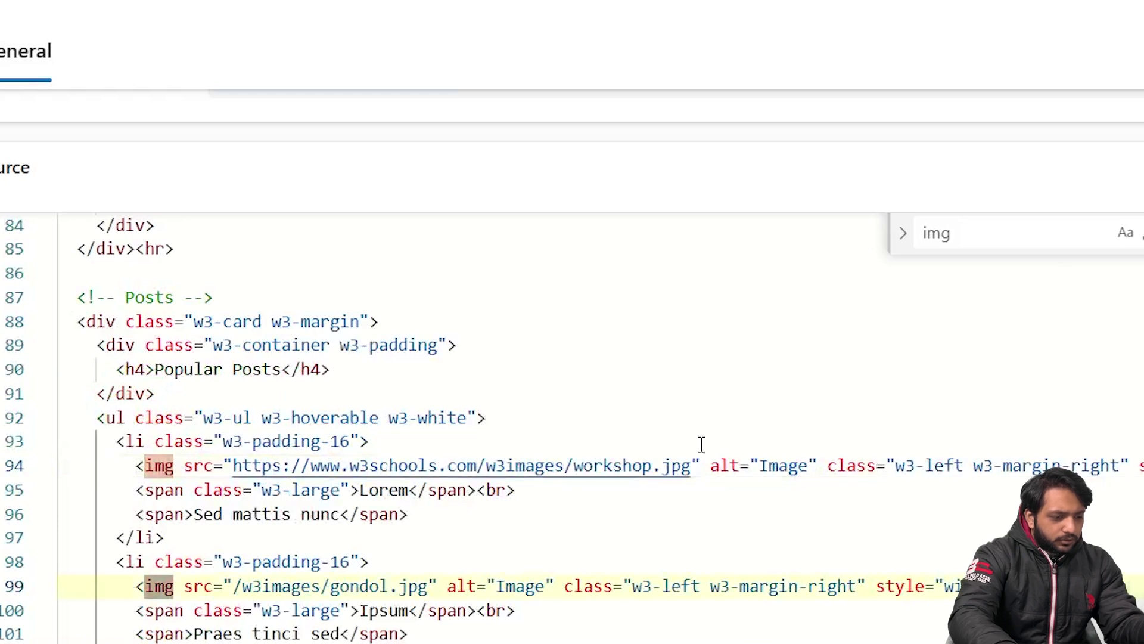
scroll(253, 504, "down", 1)
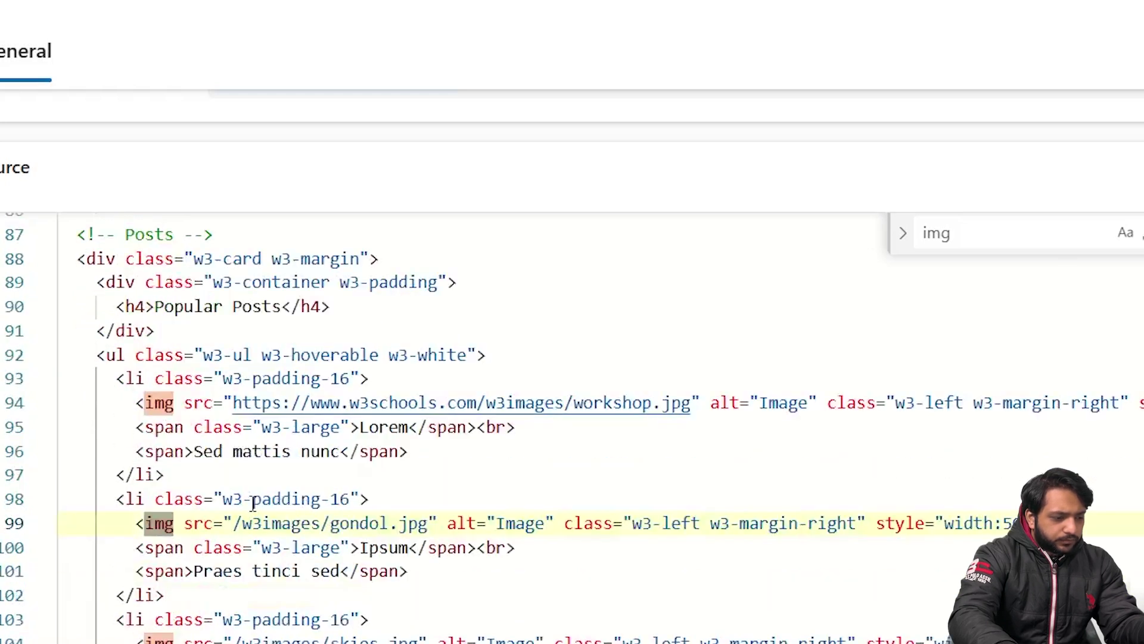
left_click(233, 523)
key("ctrl+v")
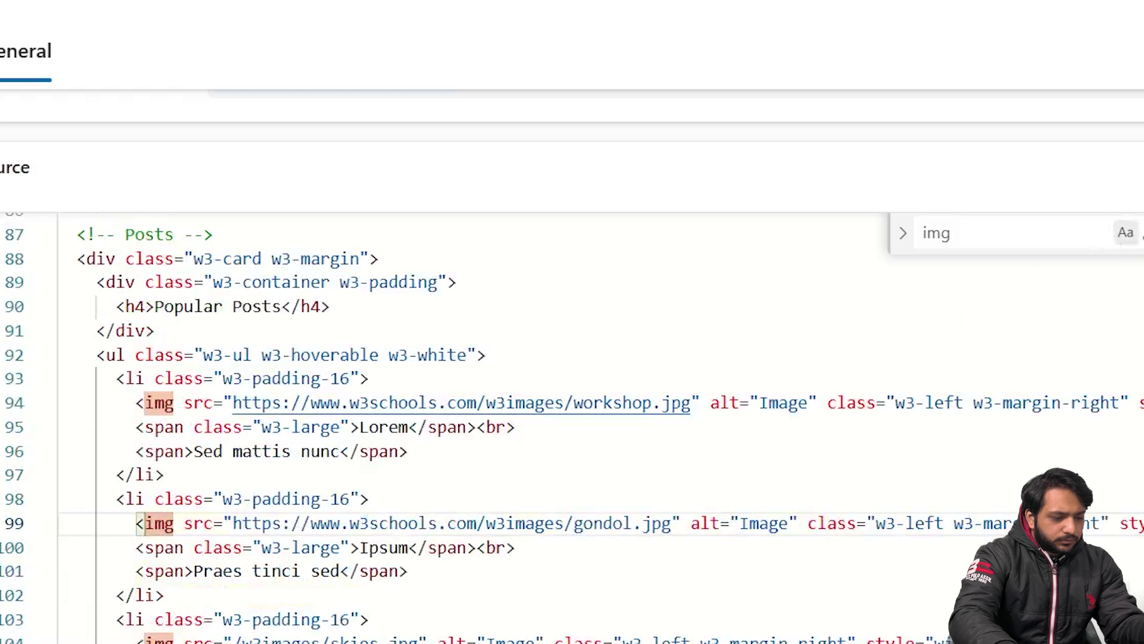
key("F3")
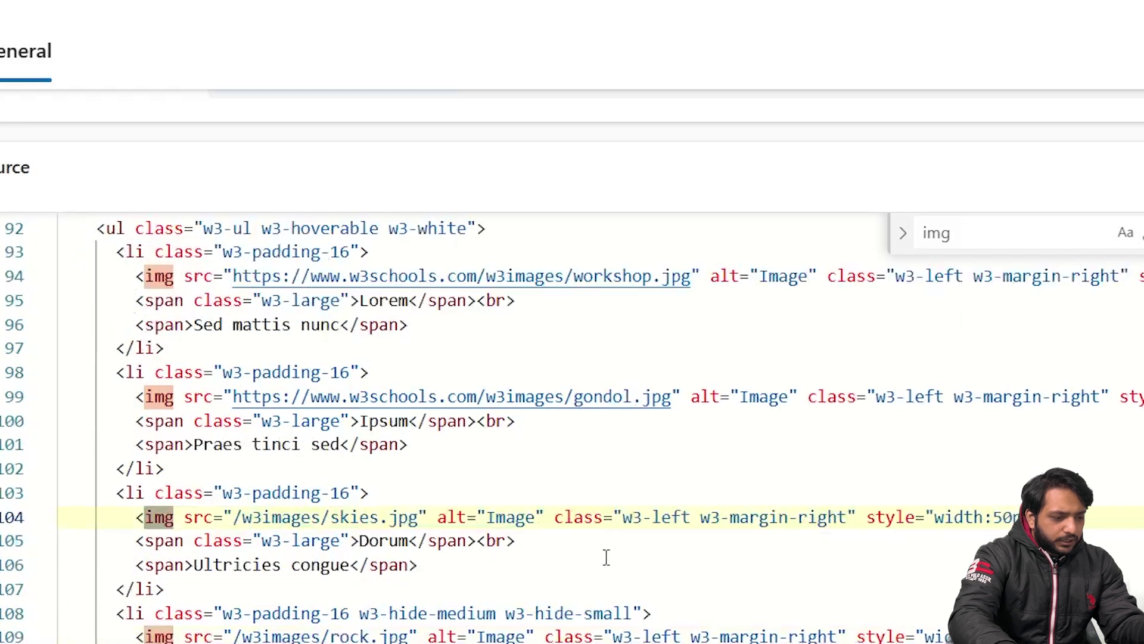
left_click(233, 517)
key("ctrl+v")
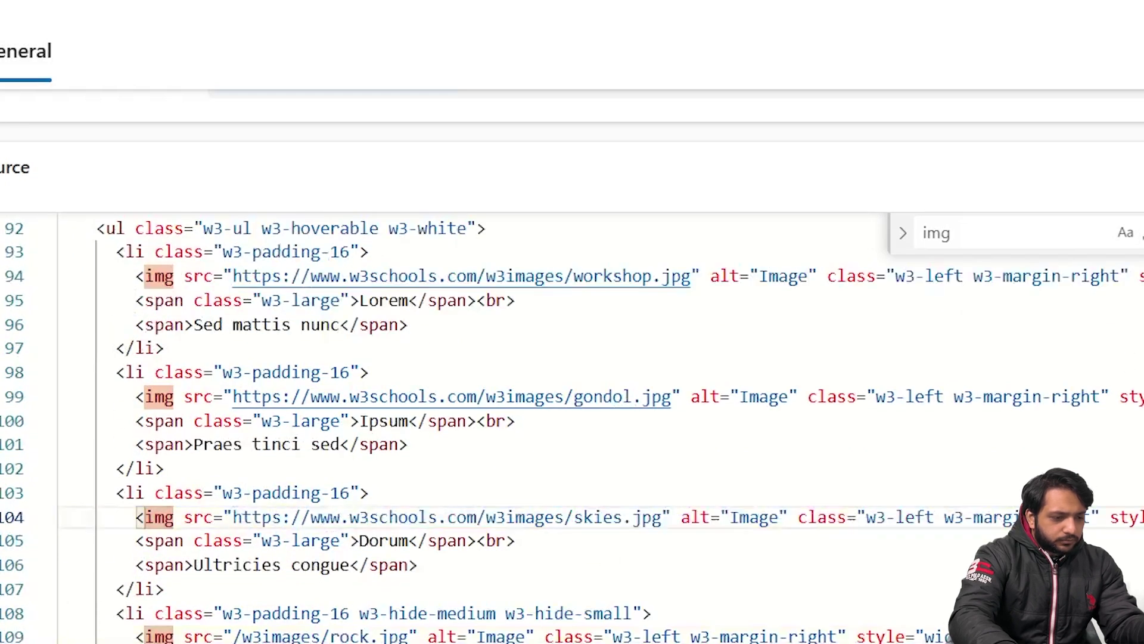
key("F3")
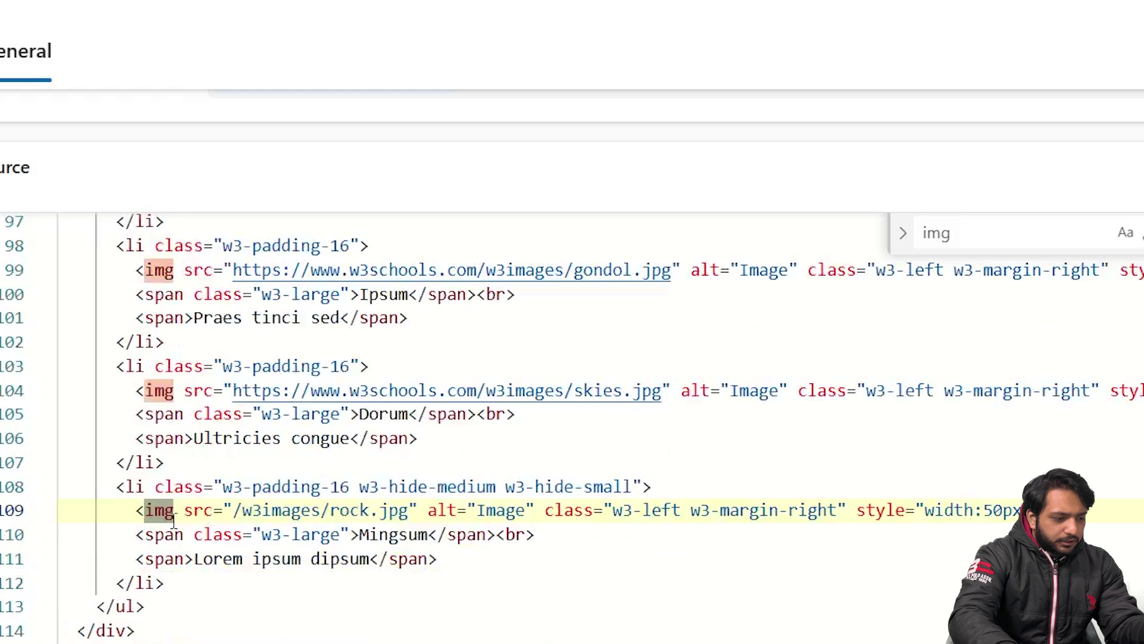
left_click(233, 511)
key("ctrl+v")
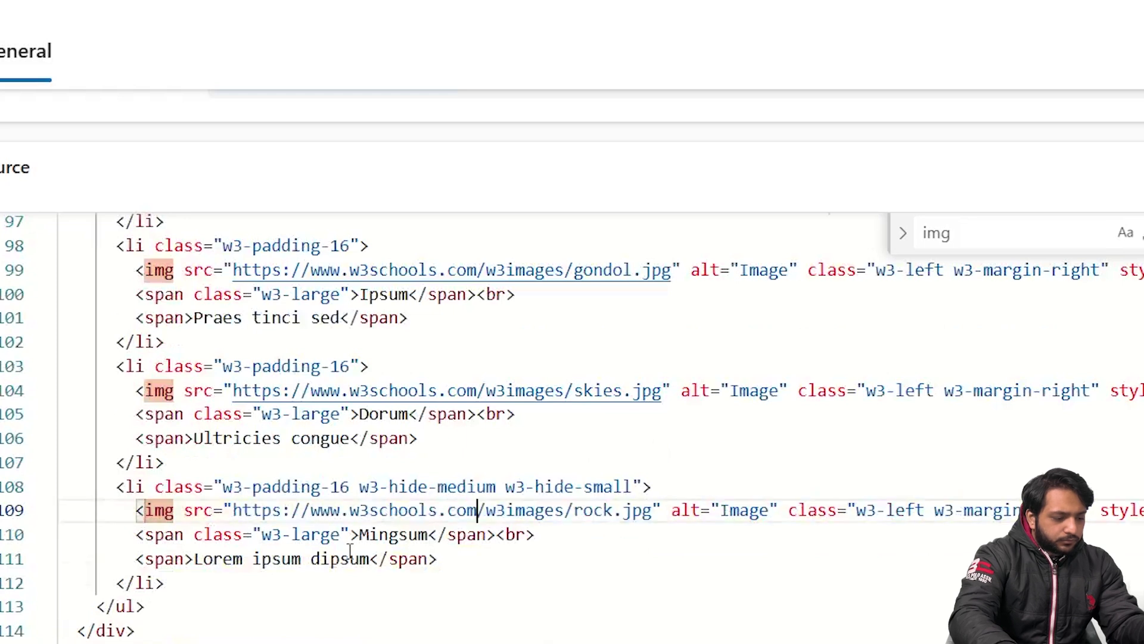
scroll(370, 504, "up", 20)
scroll(722, 286, "up", 4)
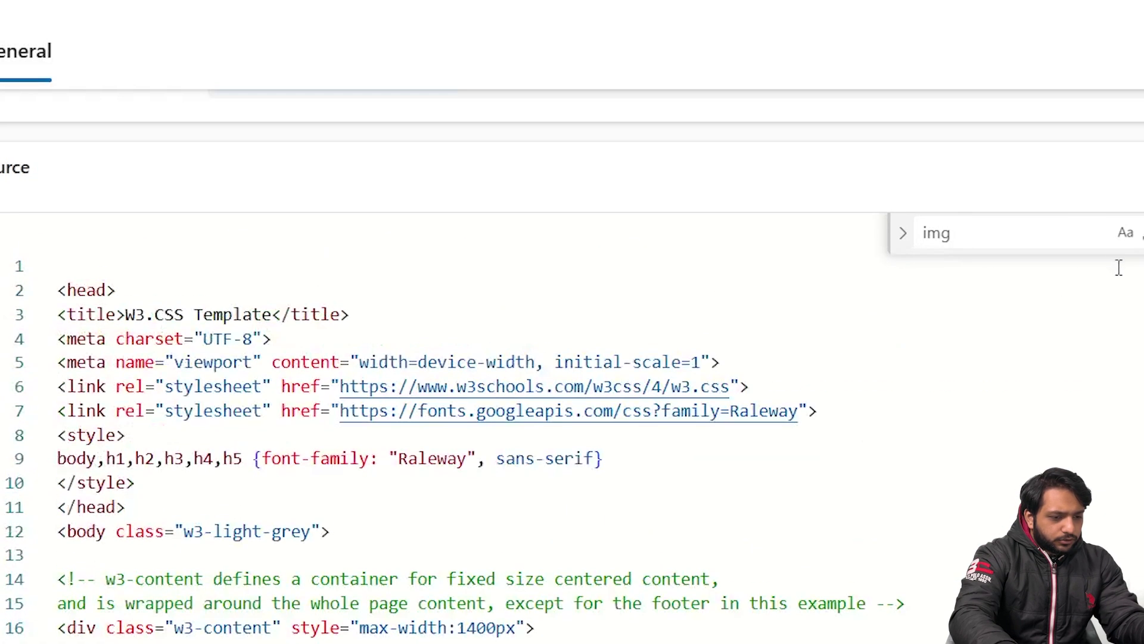
- Close the search box and save the MyBlog web template
key("Escape")
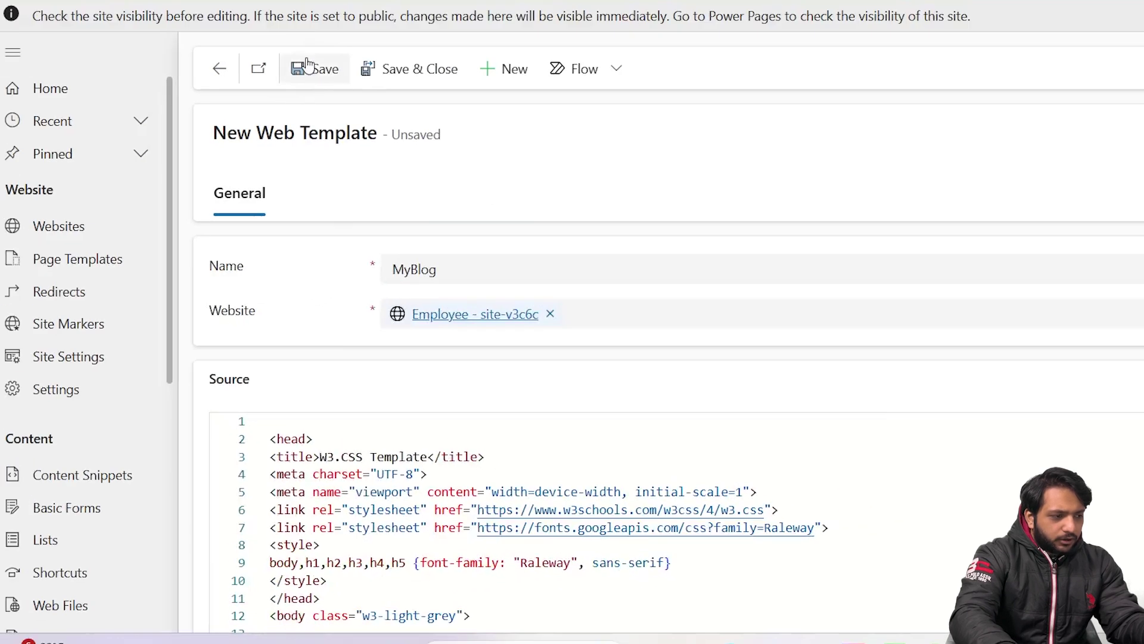
left_click(306, 63)
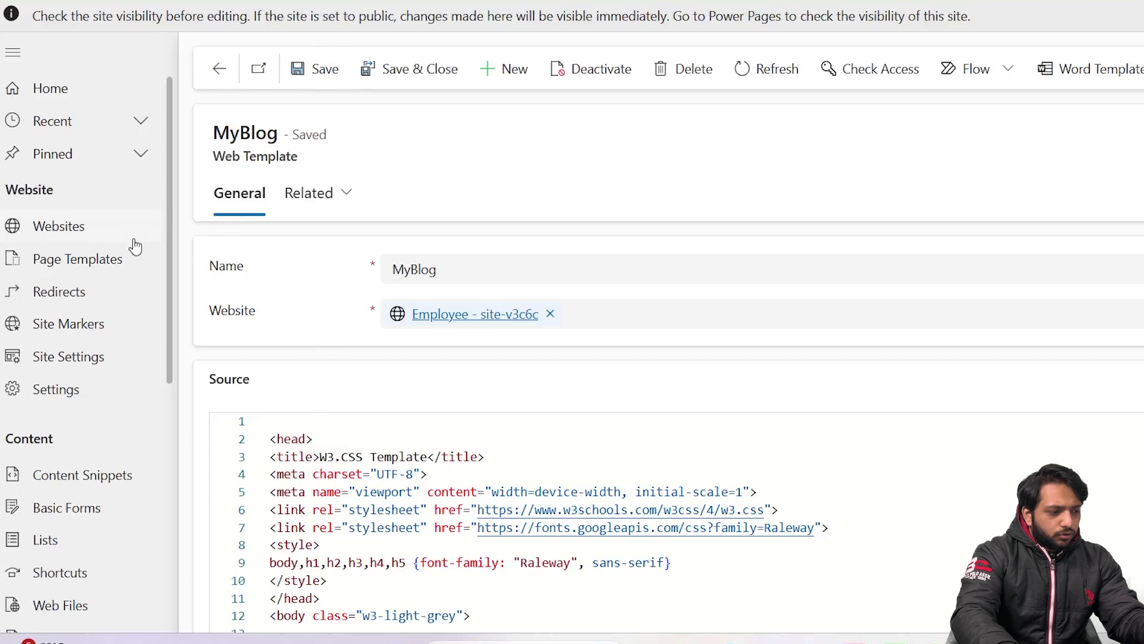
- Create a new page template named Myblog for the Employee - site-v3c6c website
left_click(88, 260)
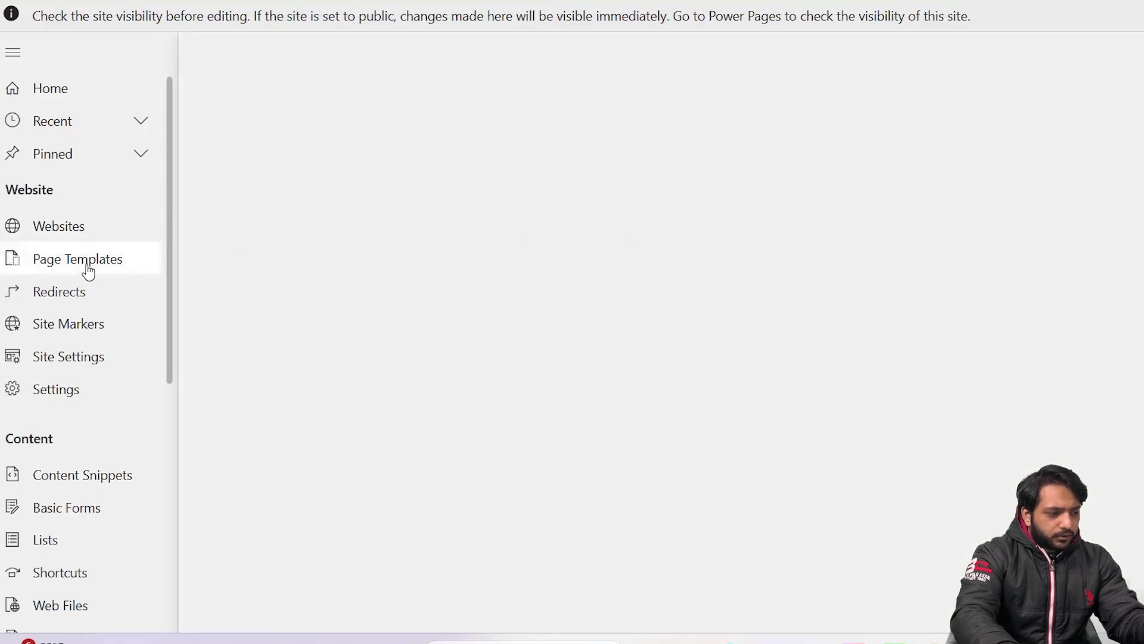
left_click(268, 66)
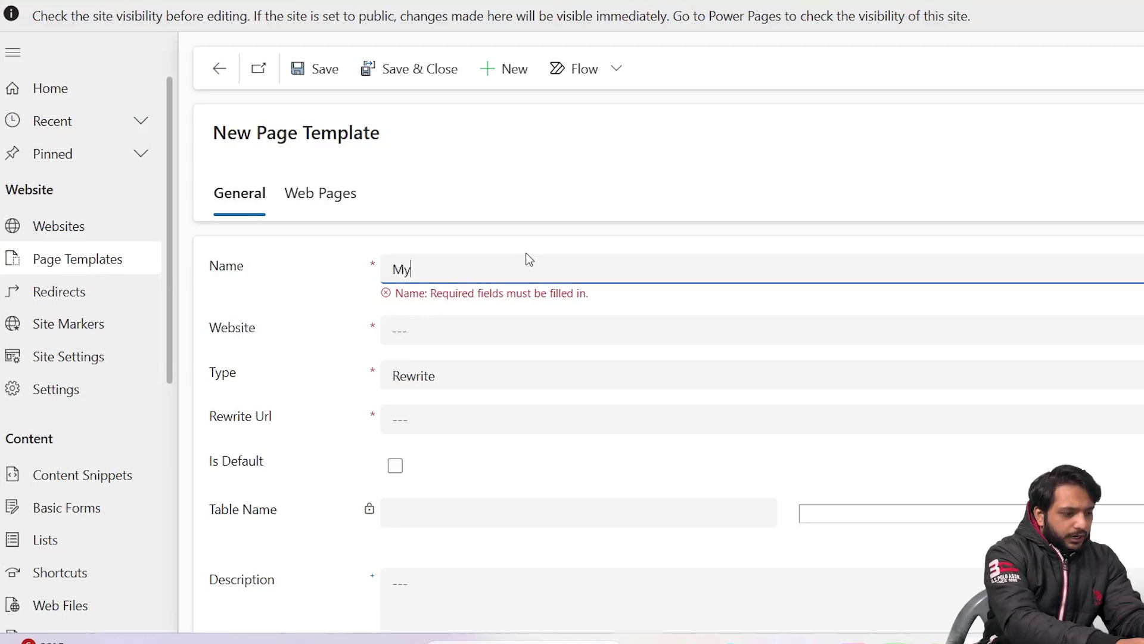
type("Myblog")
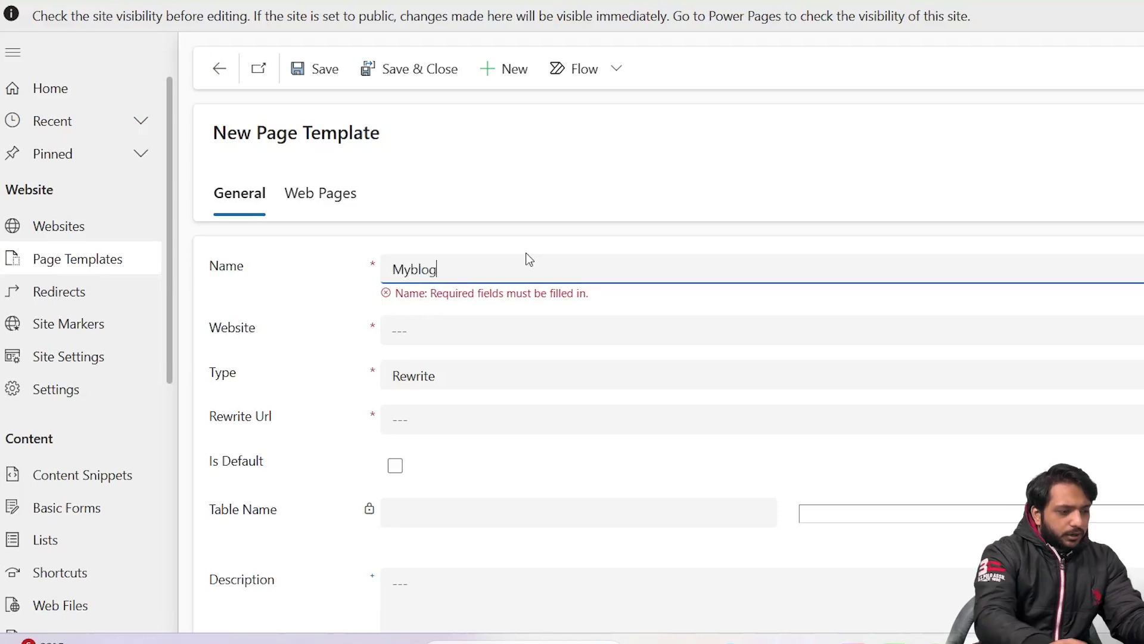
left_click(464, 330)
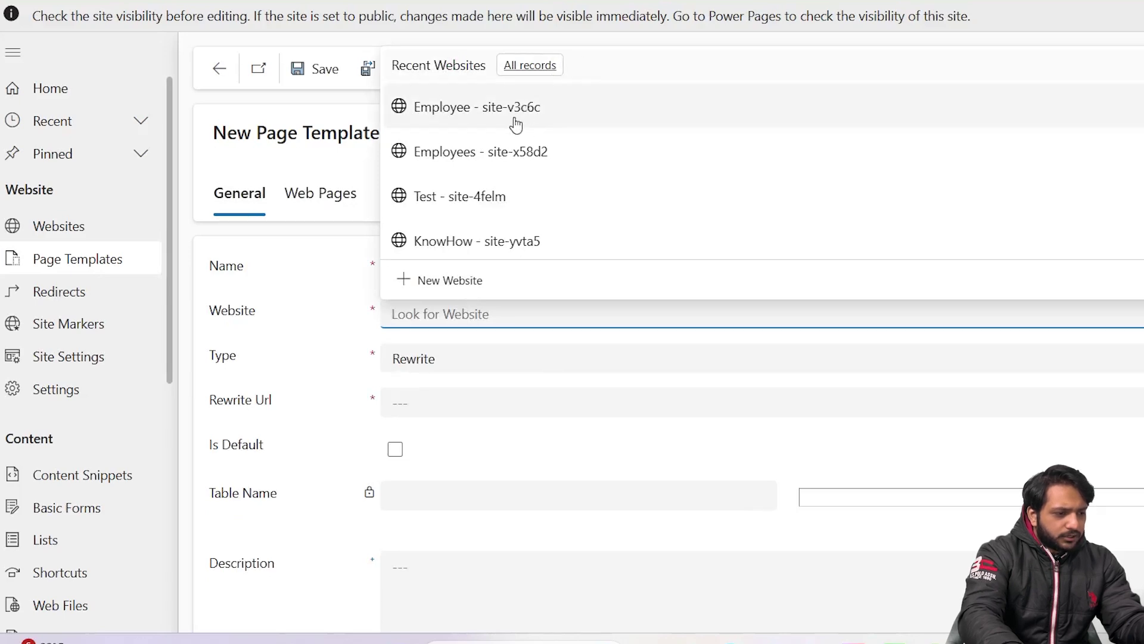
left_click(516, 124)
- Set its type to Web Template using MyBlog, save it, and return to the studio
scroll(388, 417, "down", 1)
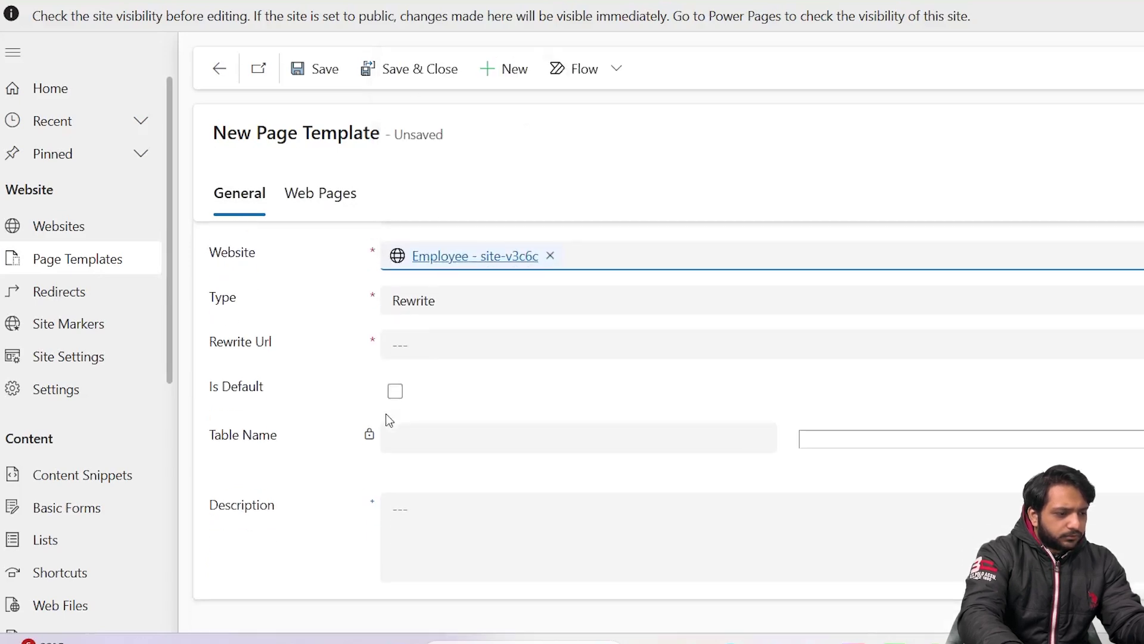
left_click(401, 302)
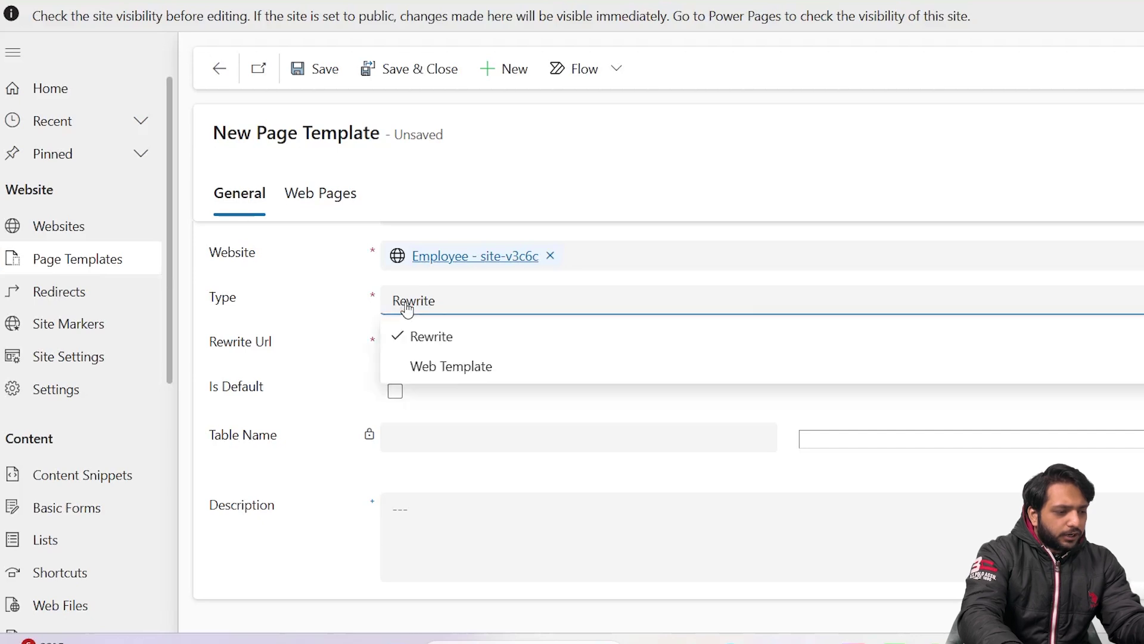
left_click(465, 368)
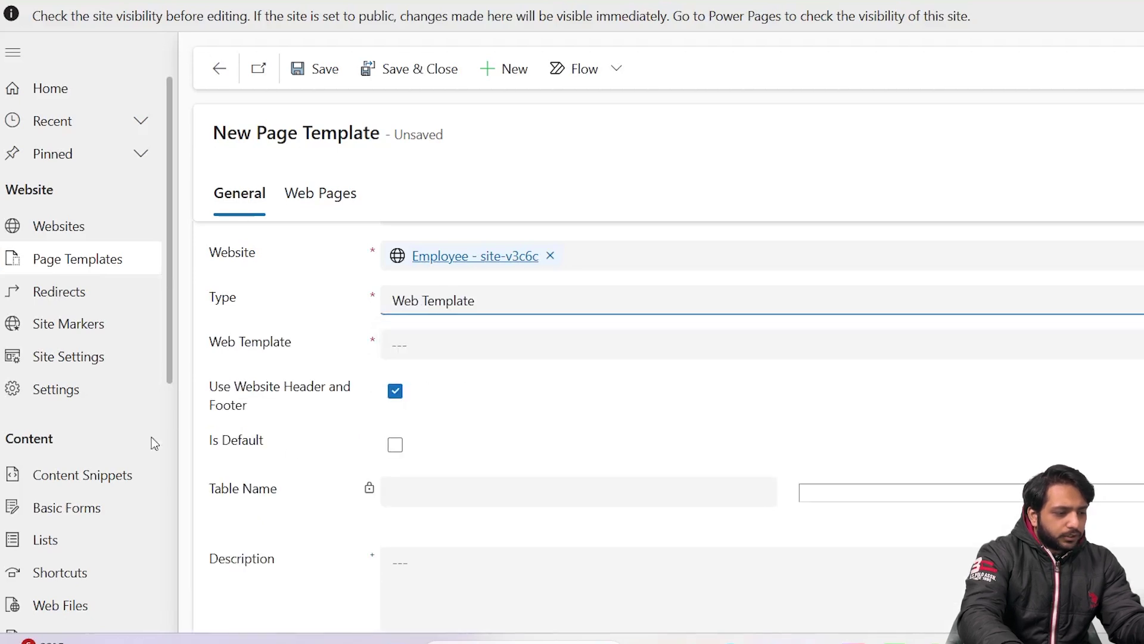
left_click(393, 344)
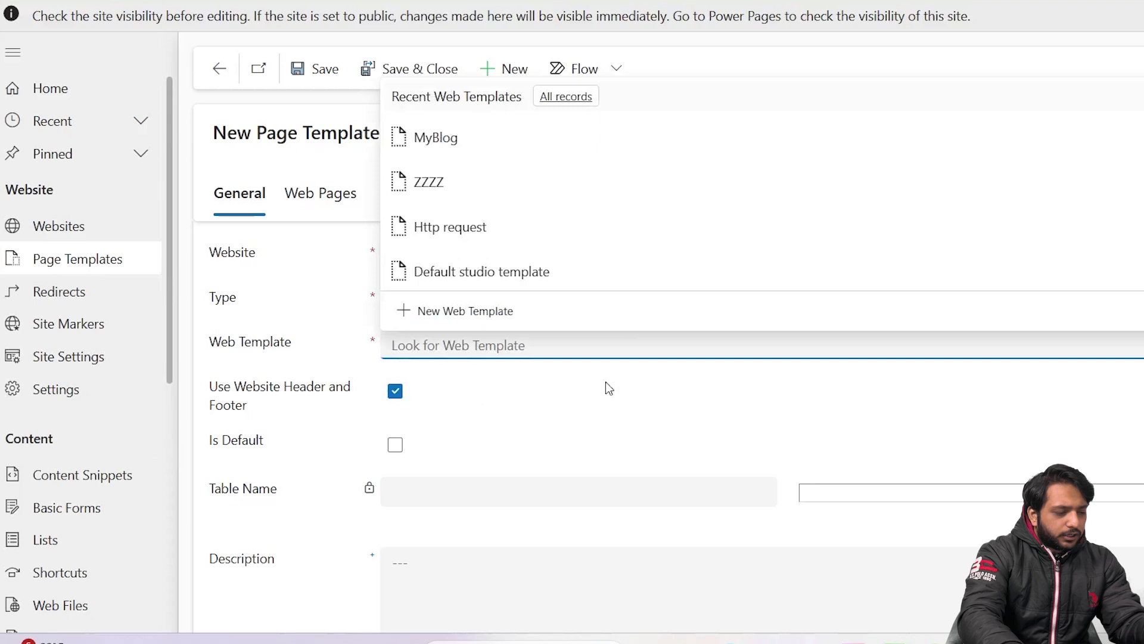
left_click(520, 143)
scroll(396, 405, "down", 1)
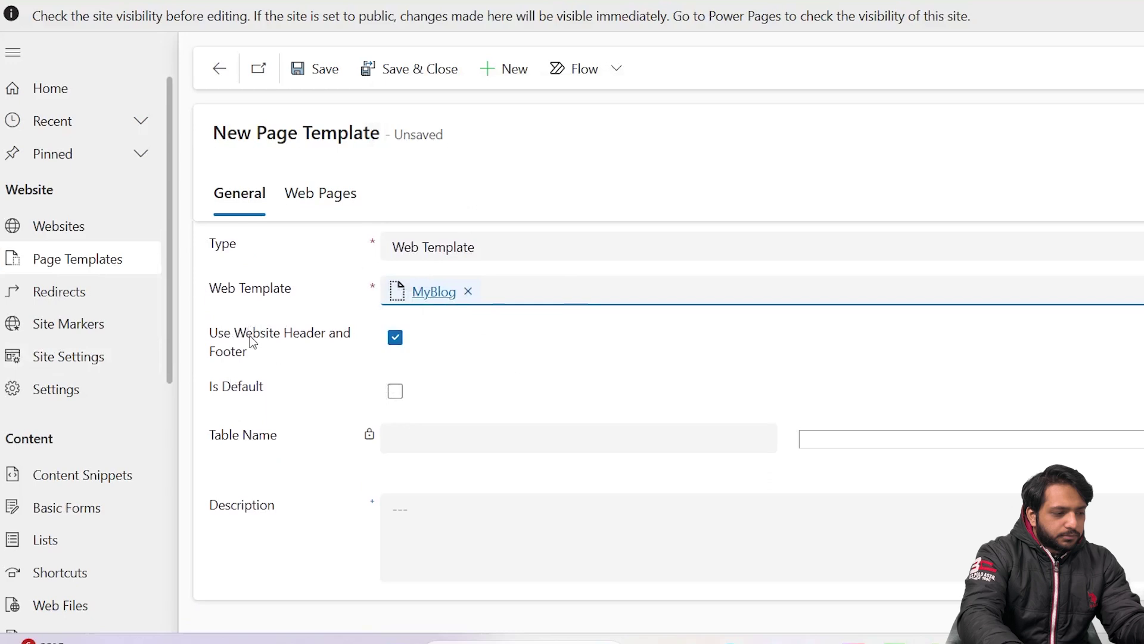
scroll(521, 411, "up", 2)
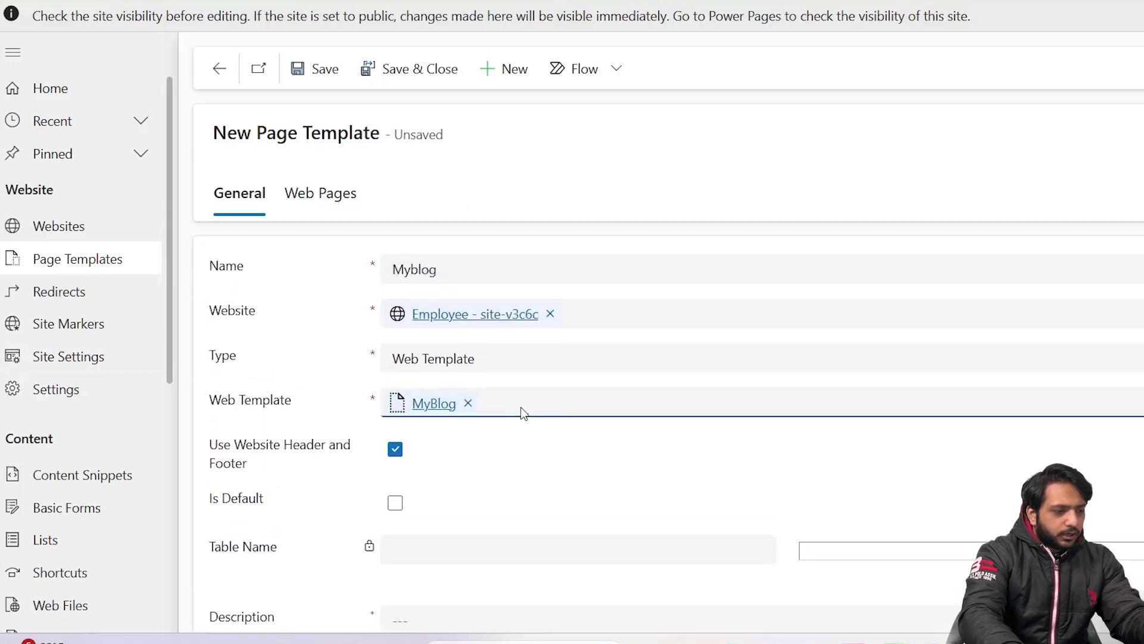
left_click(317, 68)
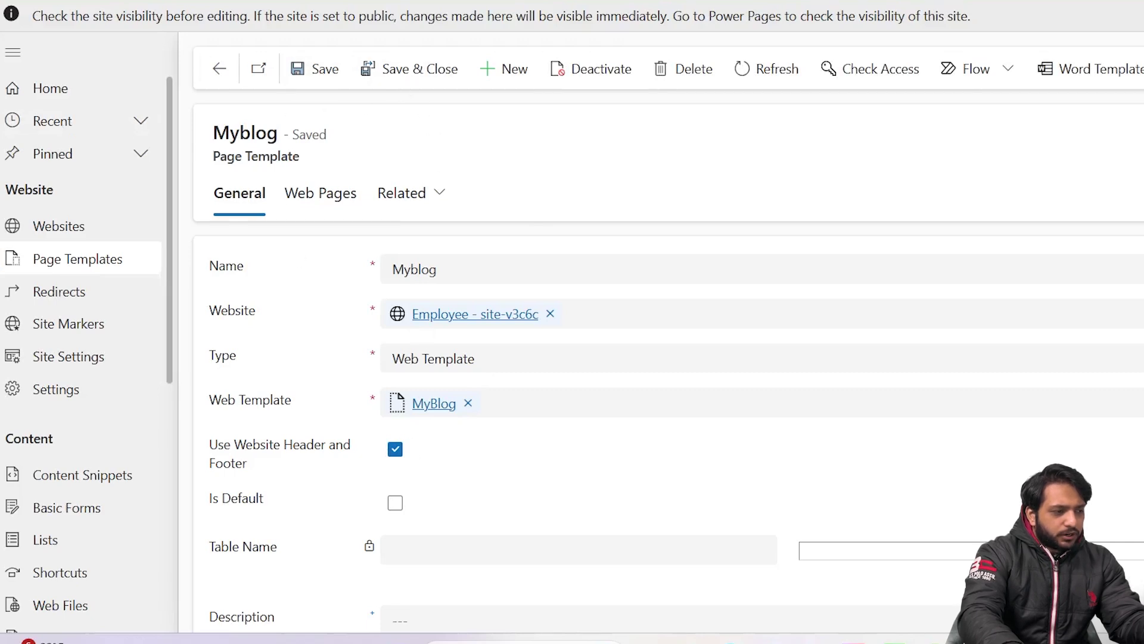
key("ctrl+Tab")
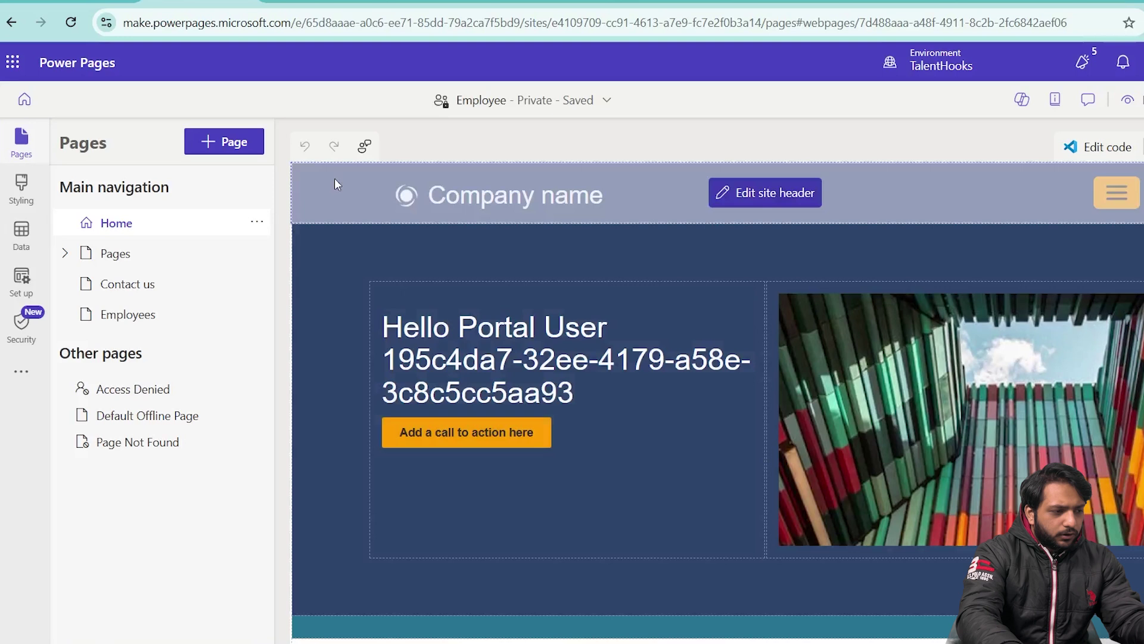
- Add a page named Blog built on the Myblog custom layout
left_click(225, 142)
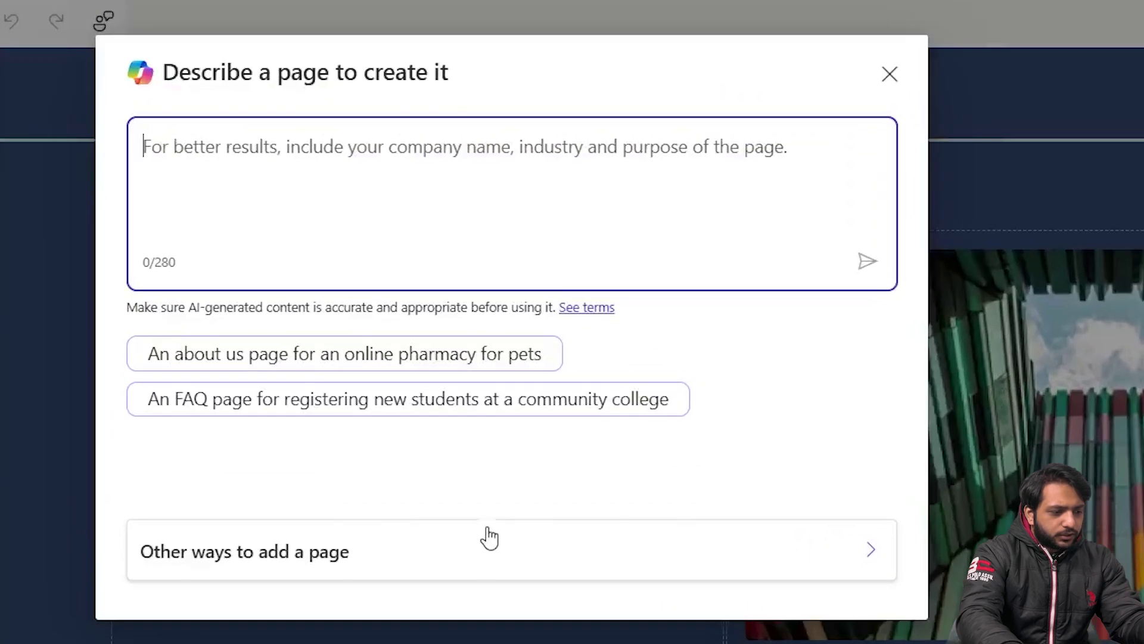
left_click(475, 544)
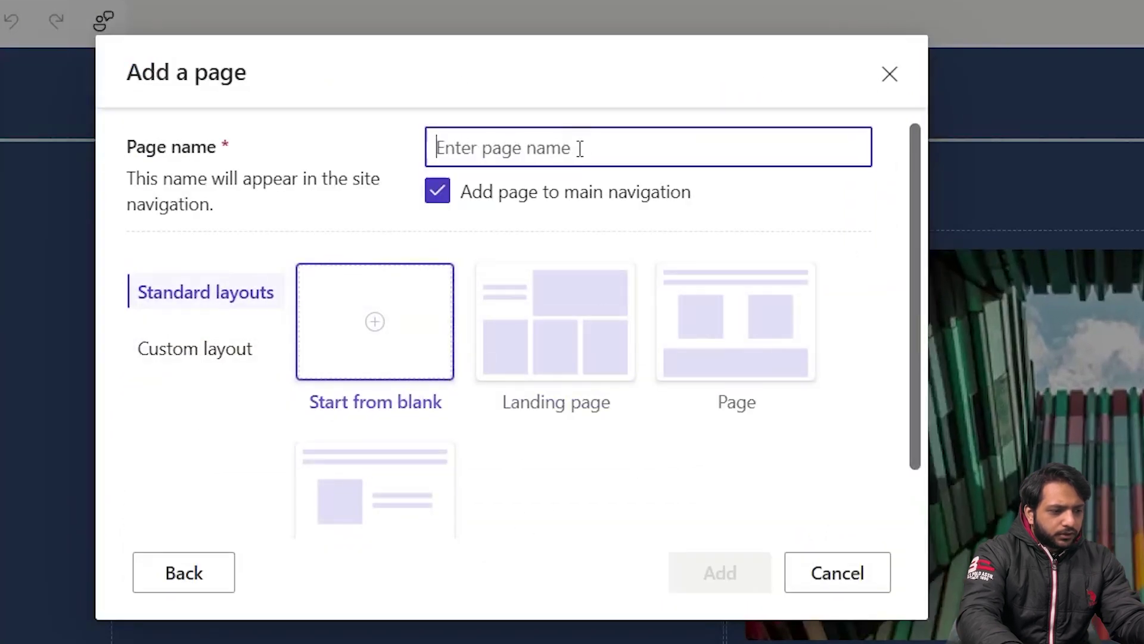
type("Blog")
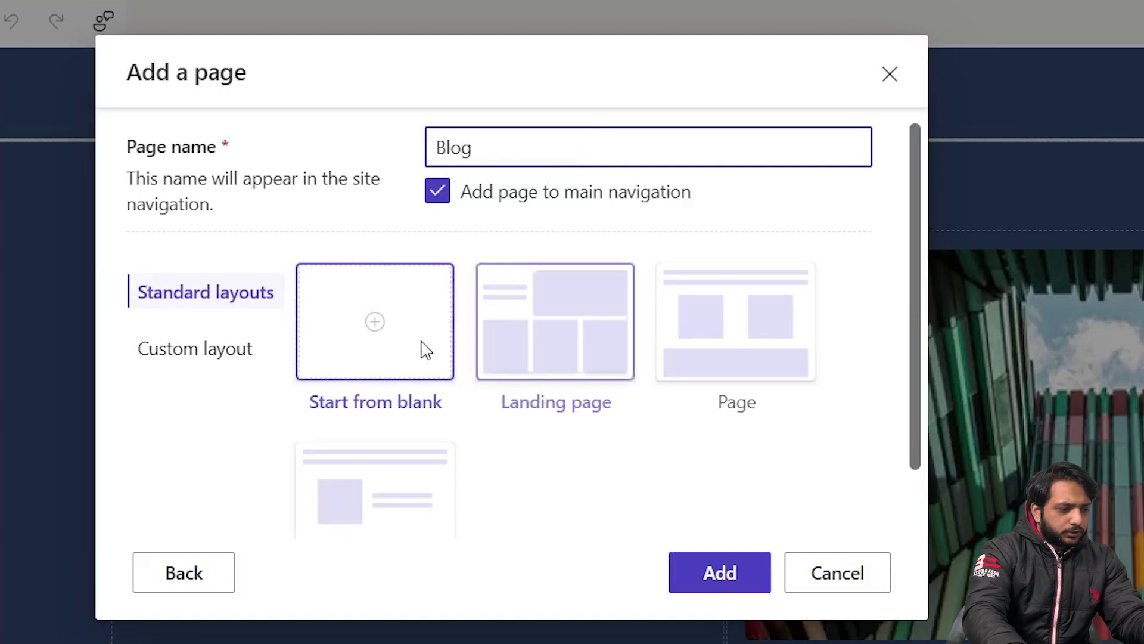
left_click(225, 347)
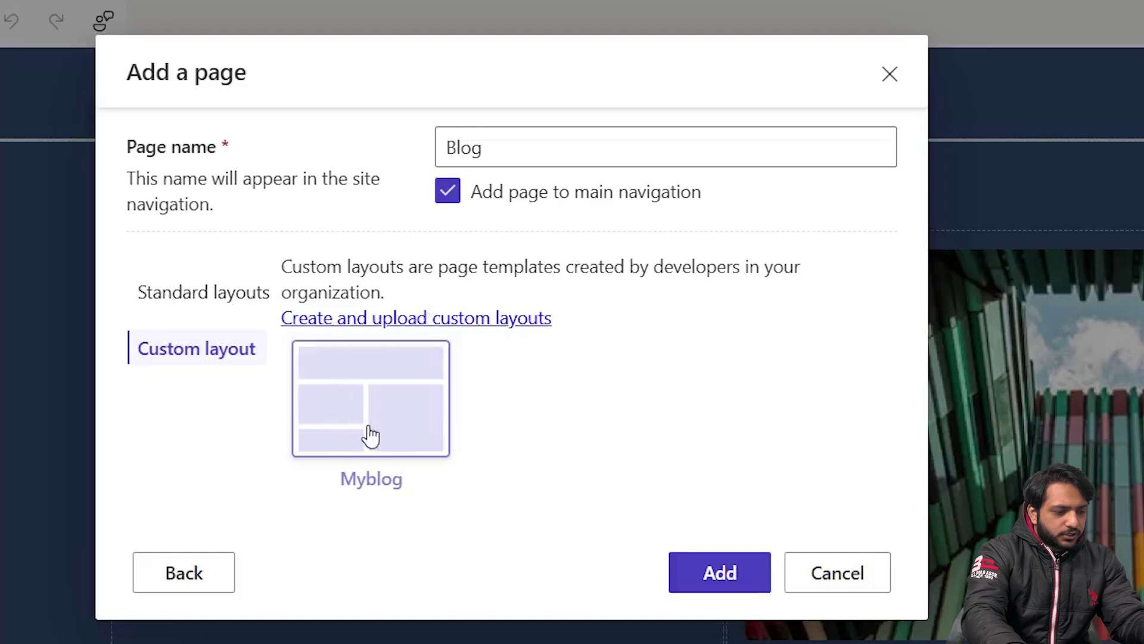
left_click(717, 574)
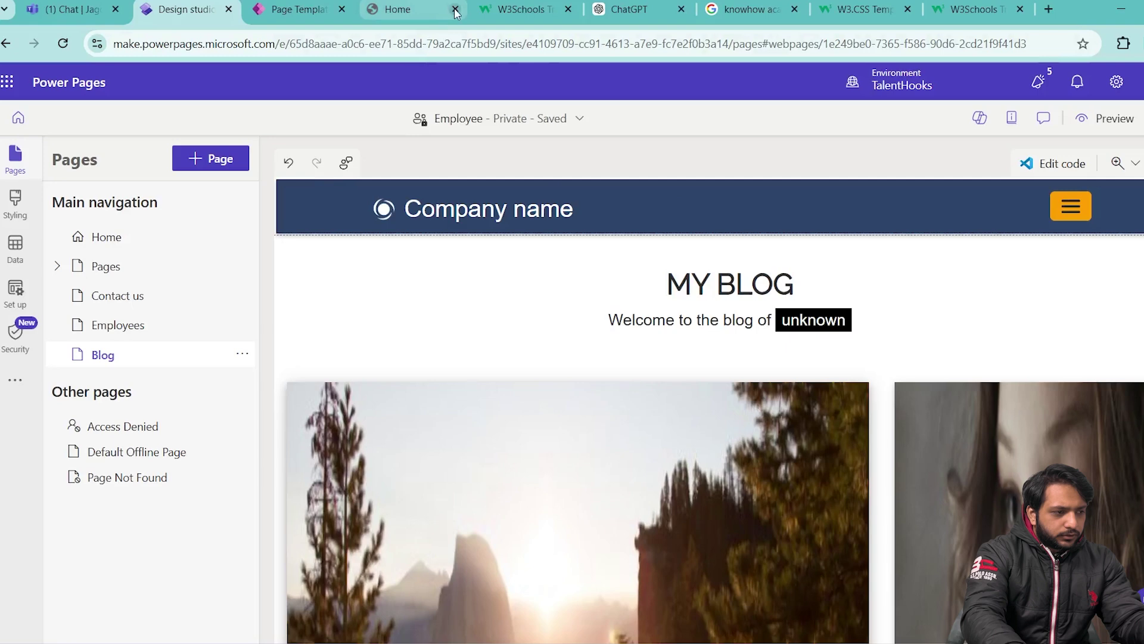
- Scroll through the Blog page canvas, then preview it on Desktop
scroll(782, 364, "down", 5)
scroll(781, 363, "down", 10)
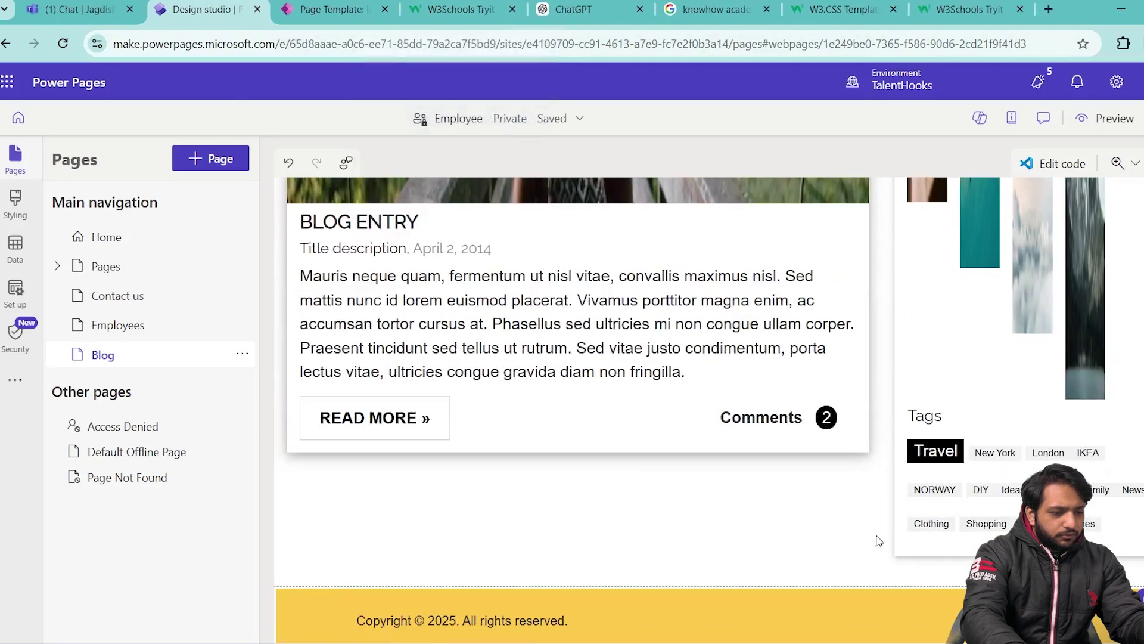
scroll(874, 539, "up", 5)
scroll(972, 514, "down", 5)
scroll(971, 514, "up", 10)
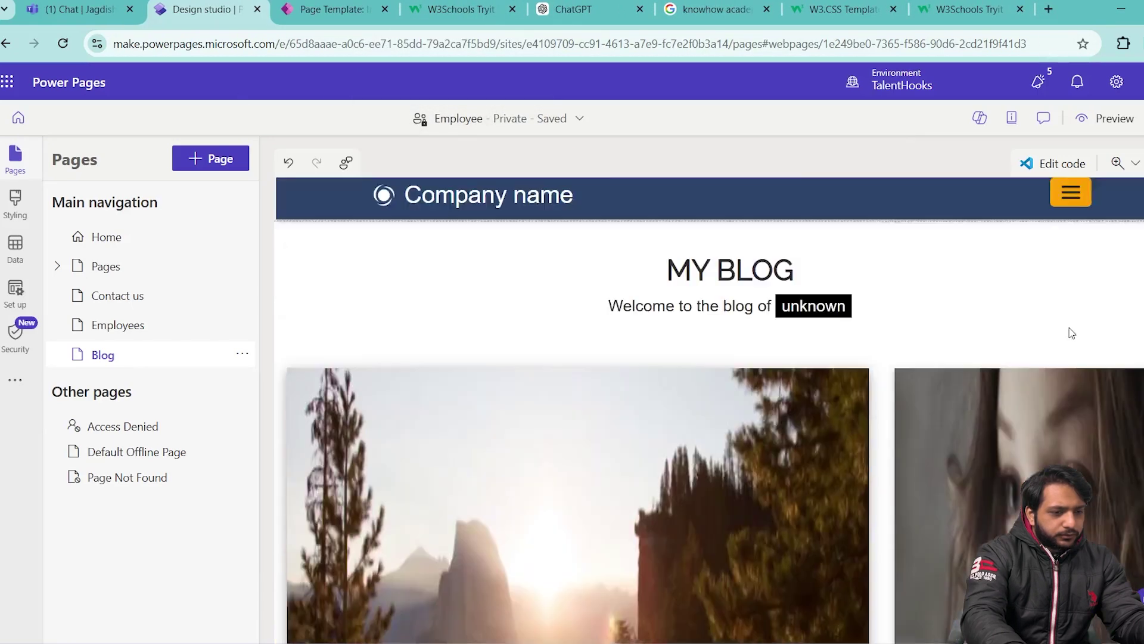
left_click(1091, 122)
left_click(1070, 156)
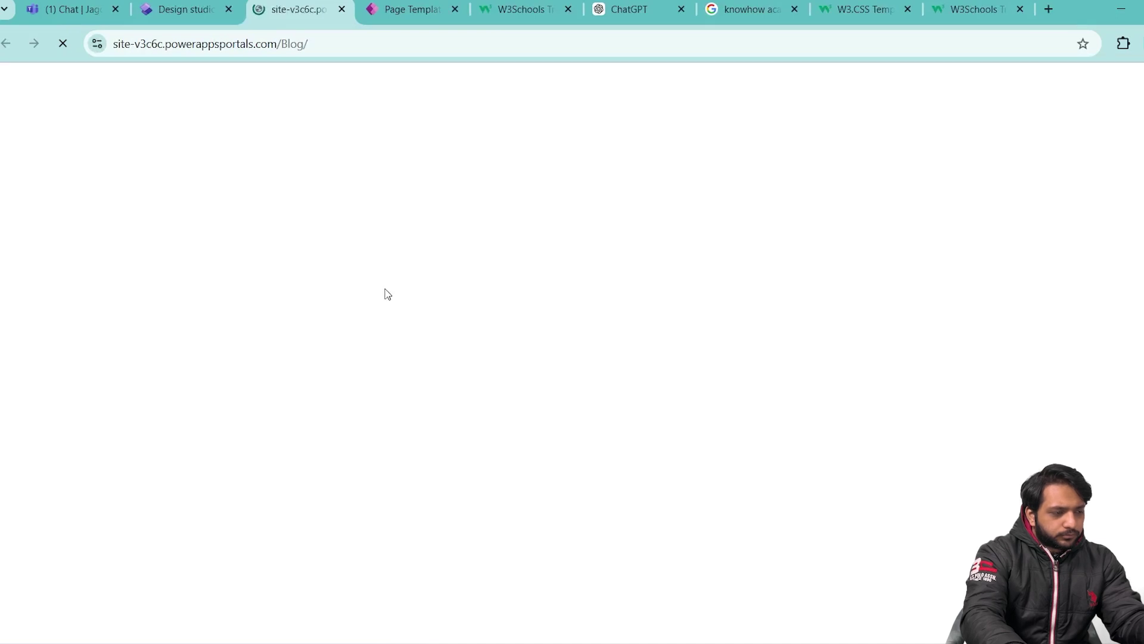
- Review the live Blog page and select the word 'unknown' in its welcome line
scroll(742, 359, "down", 10)
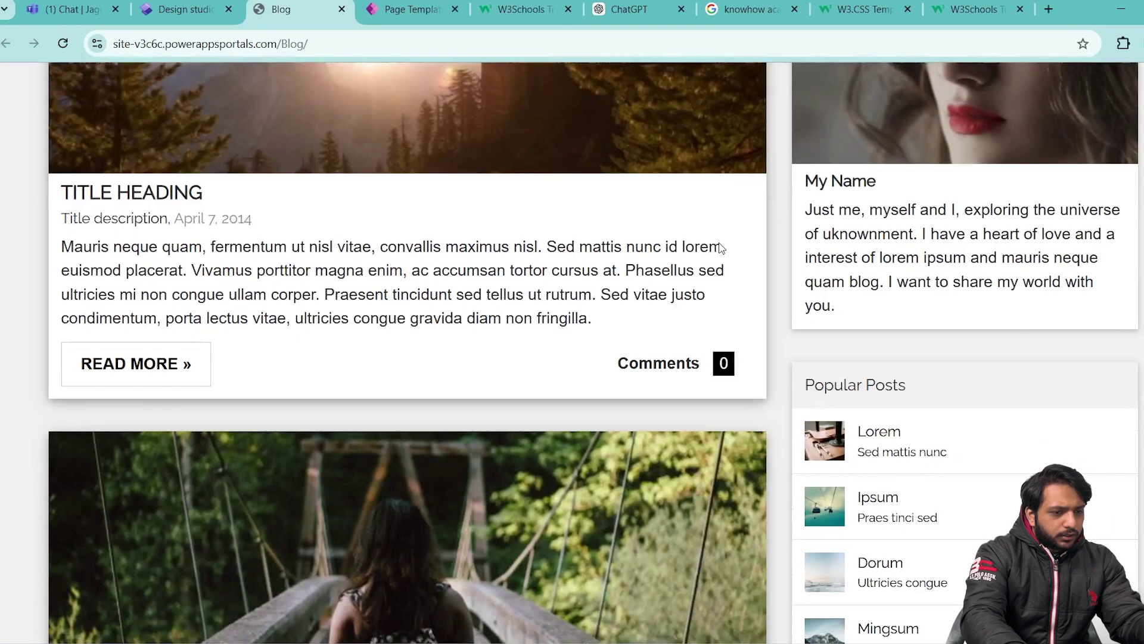
scroll(778, 428, "up", 10)
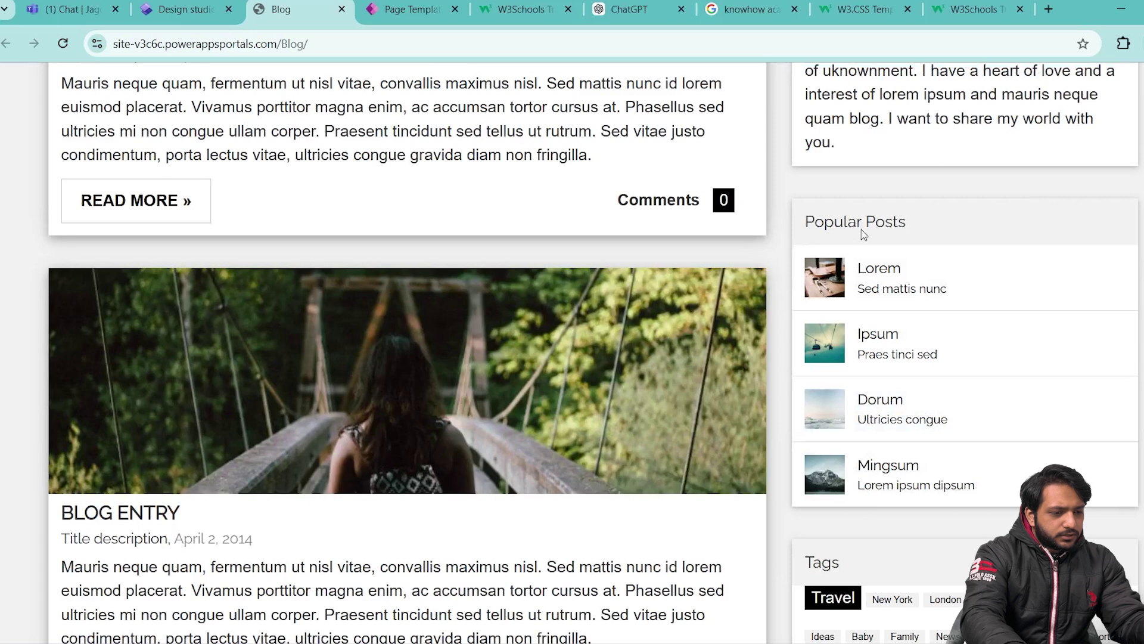
scroll(755, 391, "down", 10)
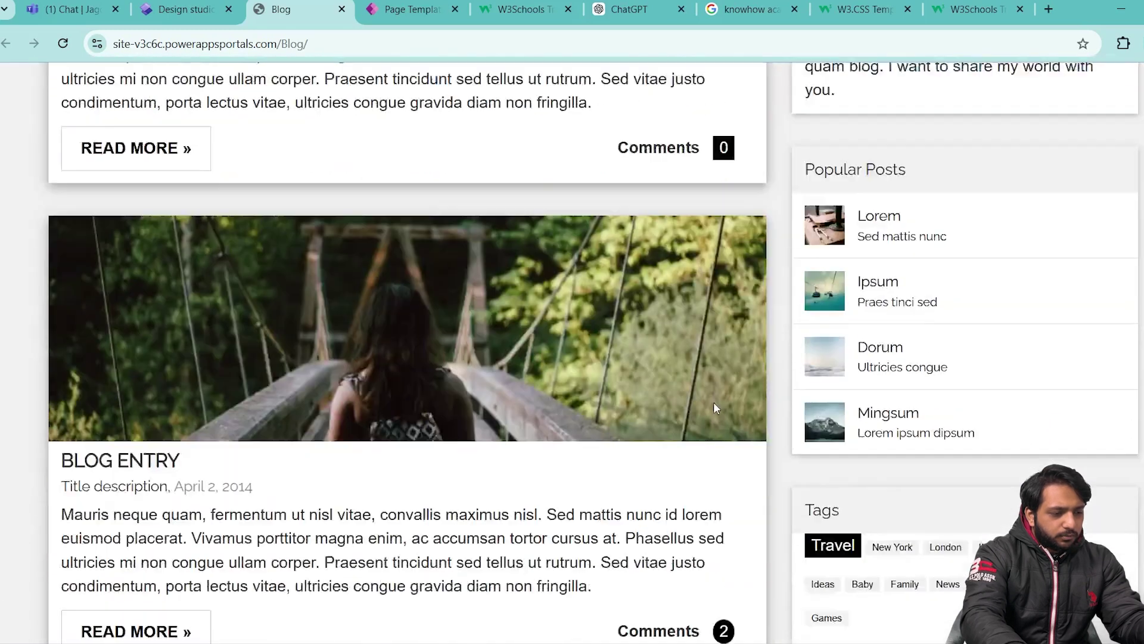
scroll(760, 517, "up", 10)
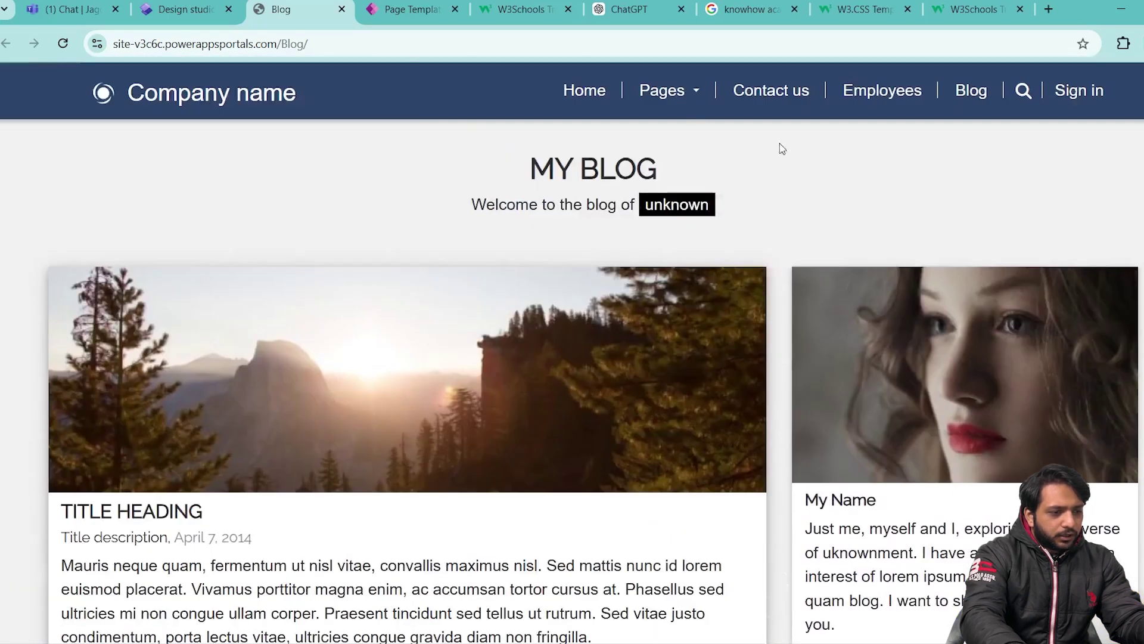
triple_click(645, 211)
left_click(648, 209)
double_click(649, 207)
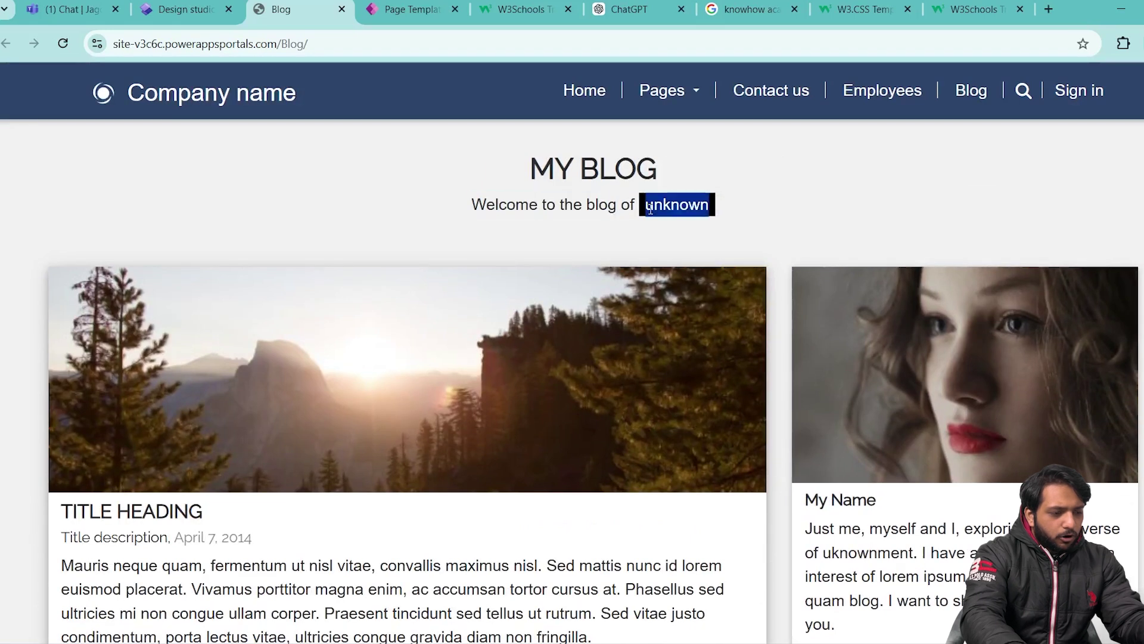
left_click(814, 182)
- Sign in to the live site with a Microsoft Entra ID account
left_click(1078, 90)
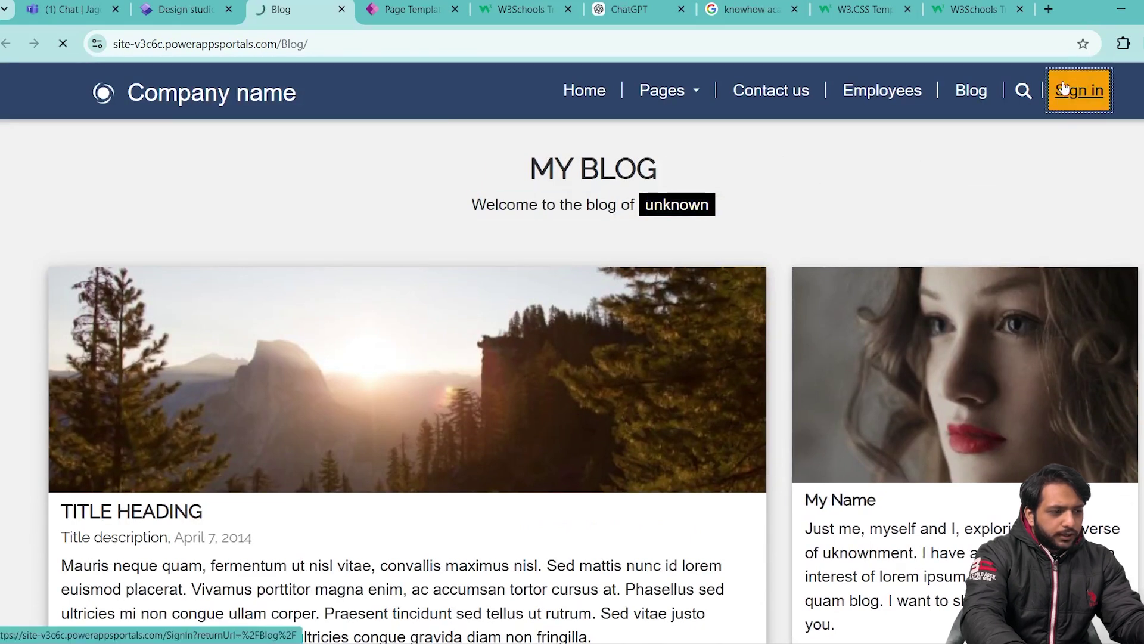
left_click(728, 262)
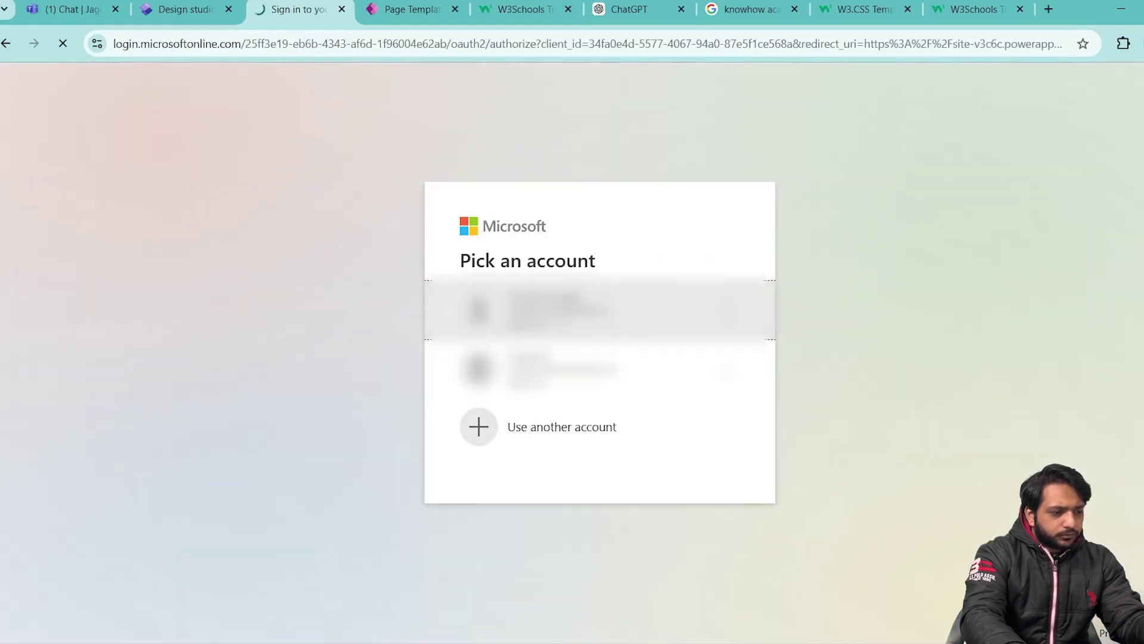
left_click(610, 299)
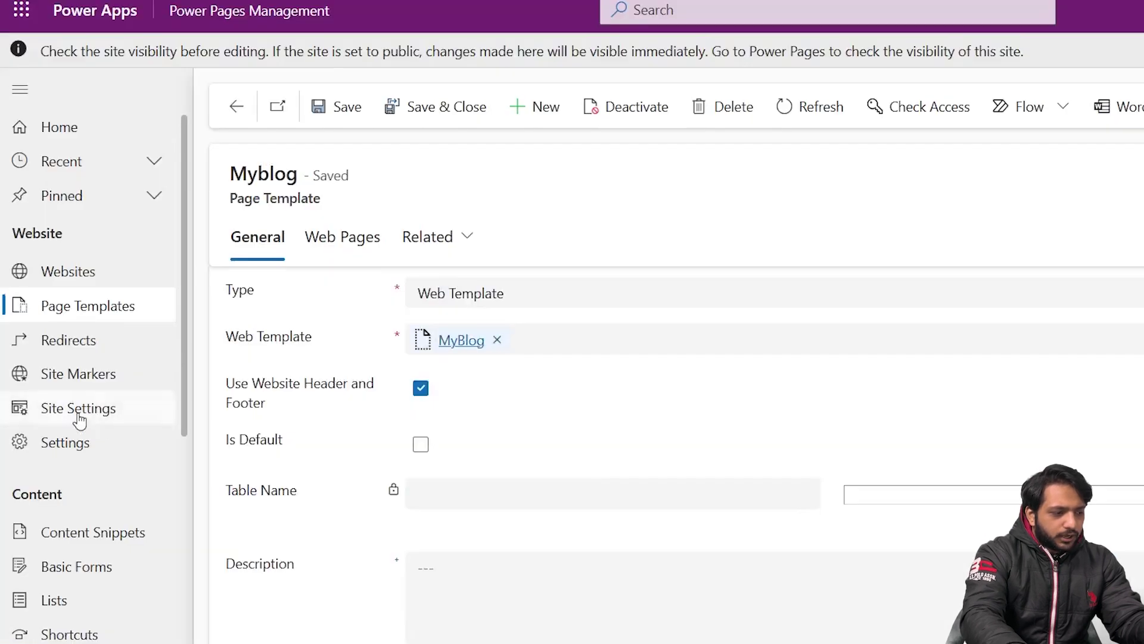
- Filter the Web Templates list by Name for 'Myblog'
scroll(76, 419, "down", 3)
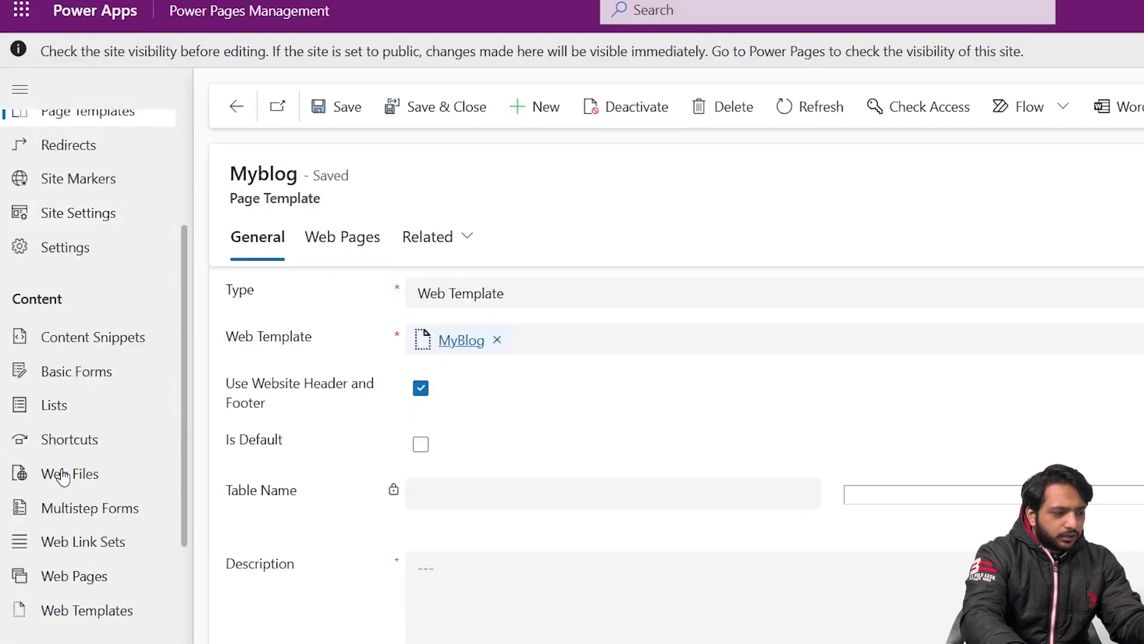
scroll(77, 572, "down", 3)
left_click(90, 515)
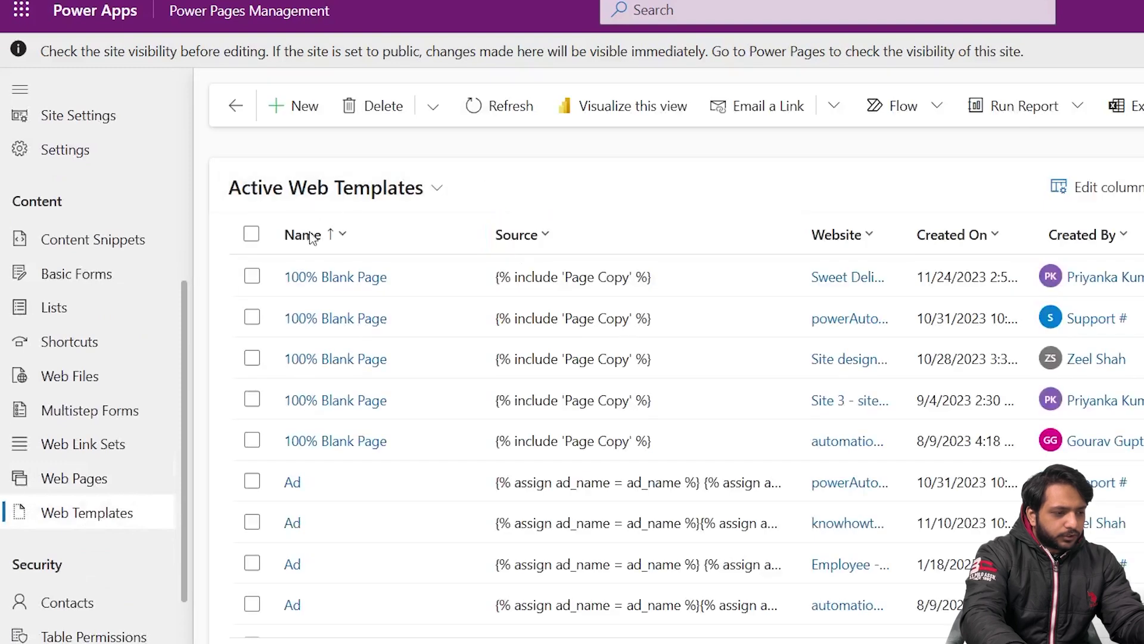
left_click(346, 241)
left_click(344, 377)
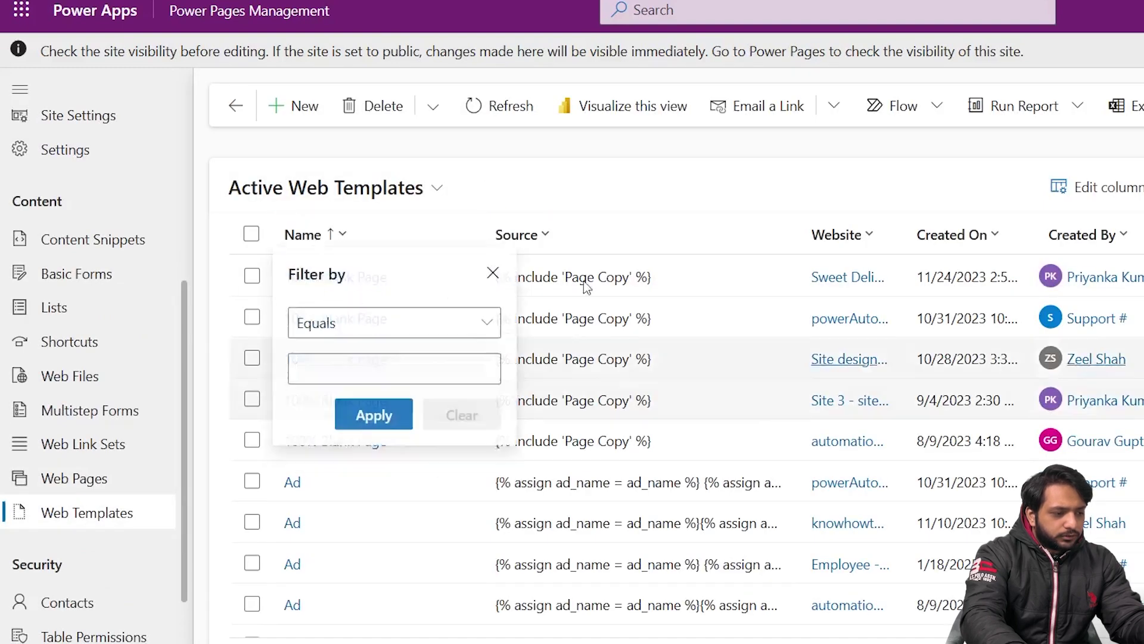
left_click(388, 368)
type("My")
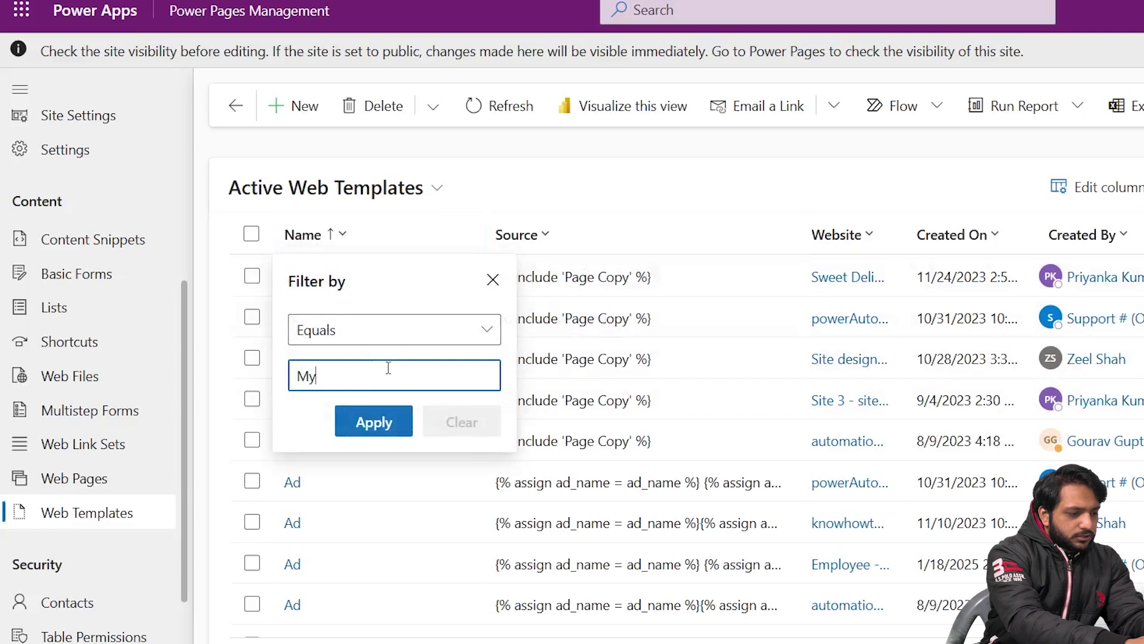
type("blog")
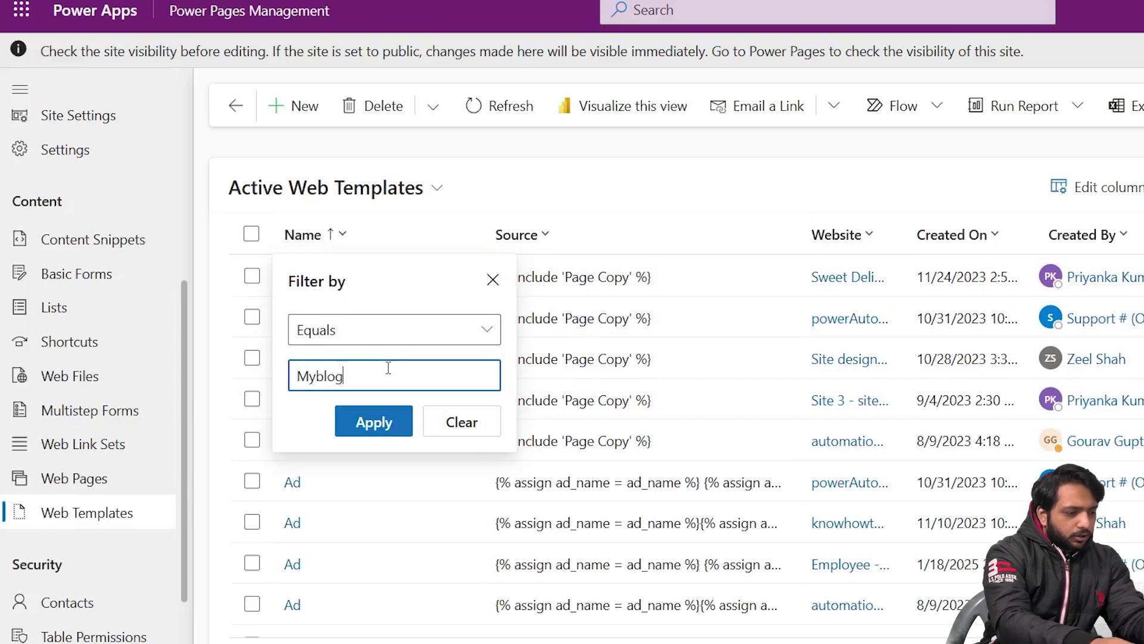
left_click(376, 422)
- Correct the Name filter value to 'MyBlog' and reapply it
left_click(332, 236)
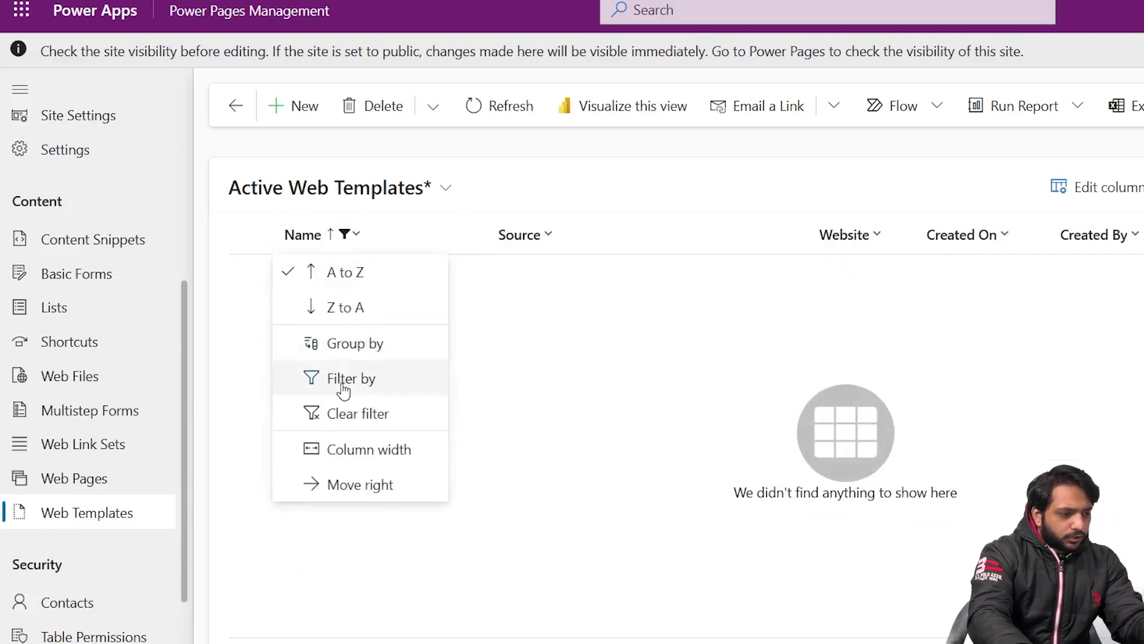
left_click(360, 388)
left_click(306, 375)
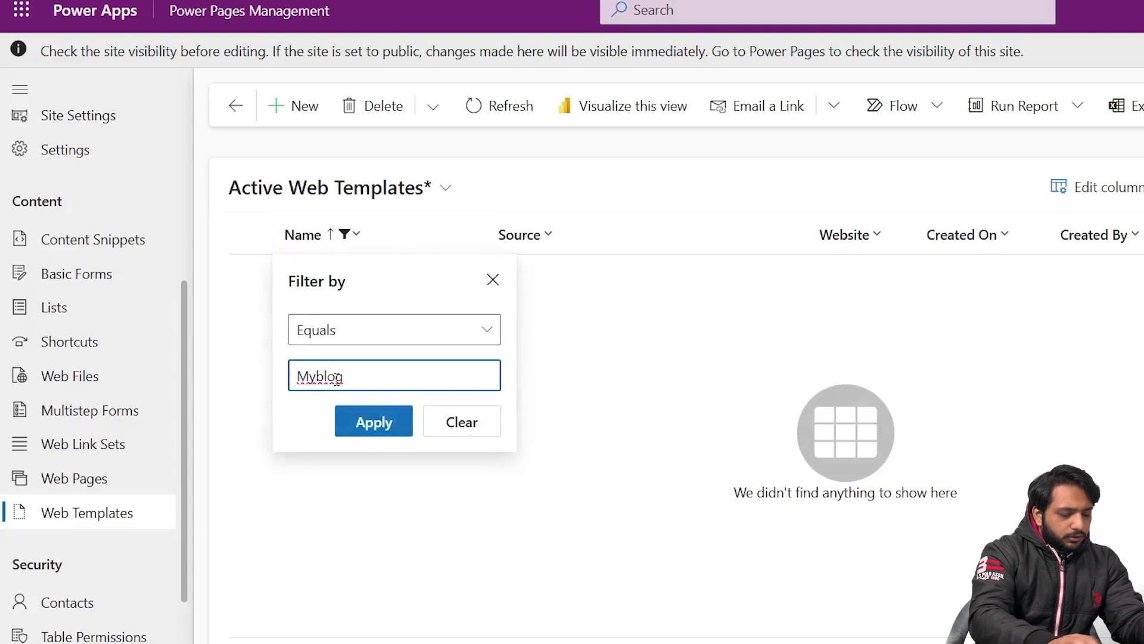
key("BackSpace")
type("B")
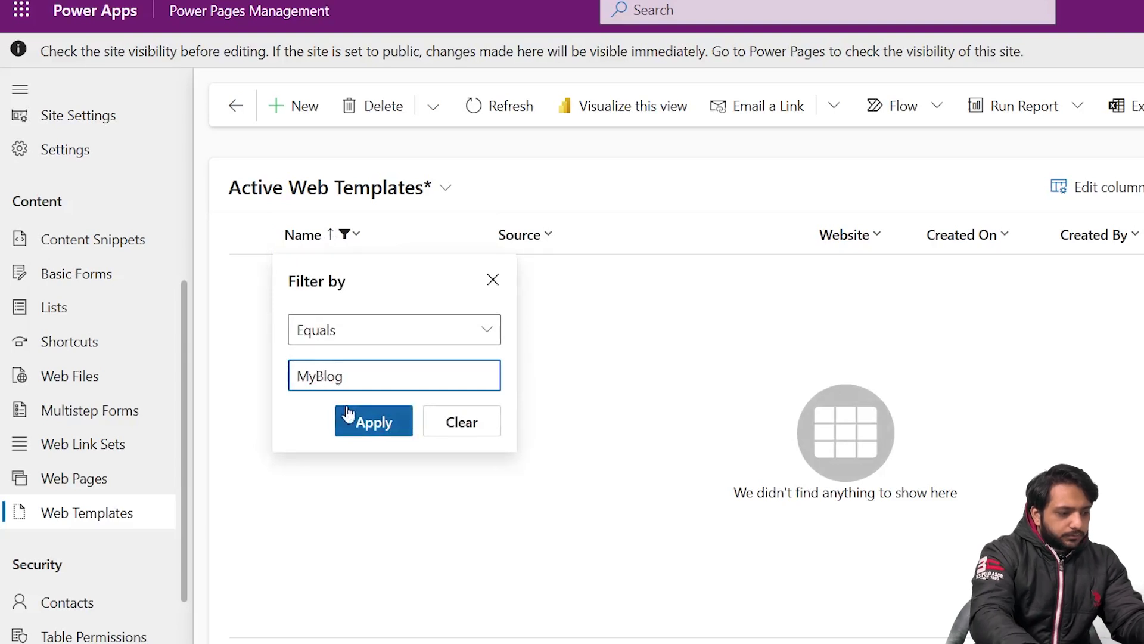
left_click(377, 424)
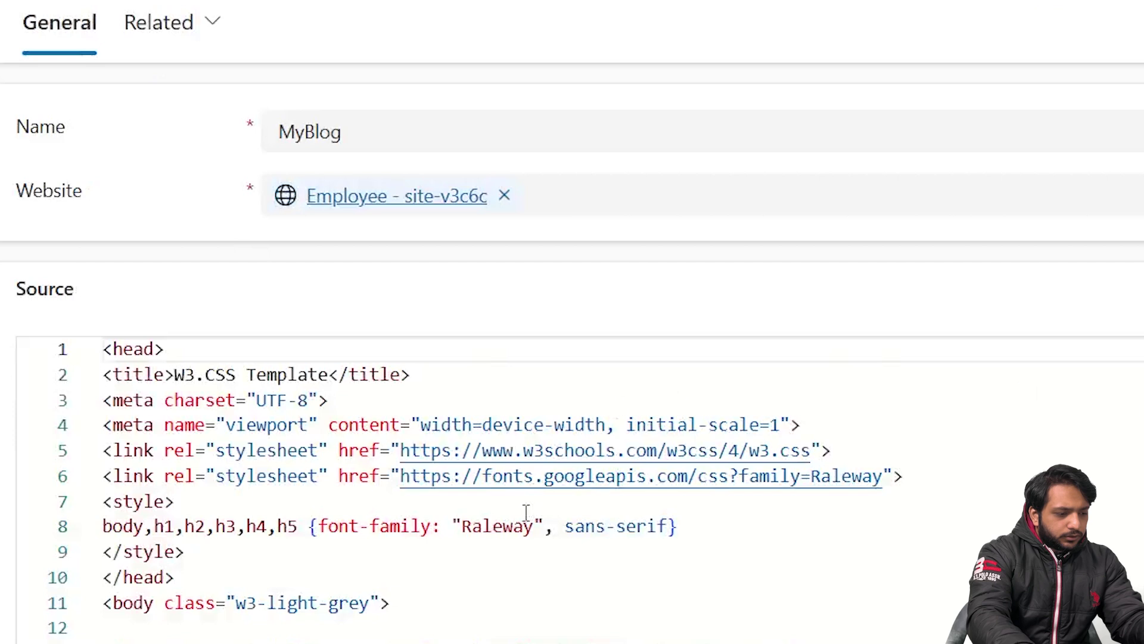
- Replace 'unknown' on line 20 with {{user.fullname}} and save the MyBlog template
scroll(620, 605, "down", 4)
scroll(586, 534, "up", 4)
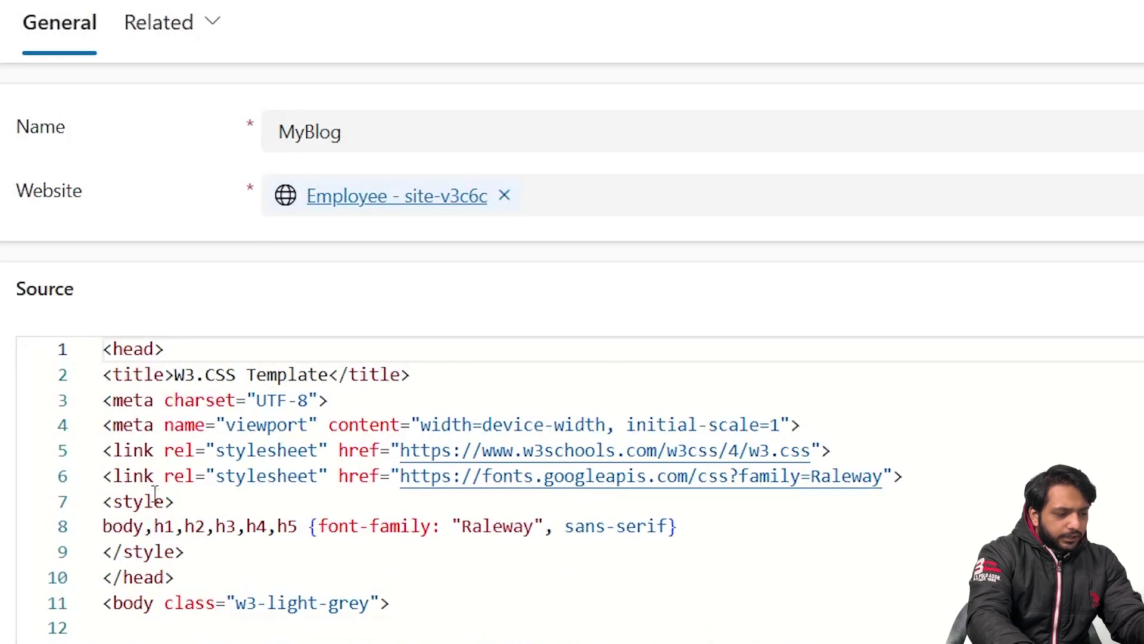
scroll(424, 509, "down", 6)
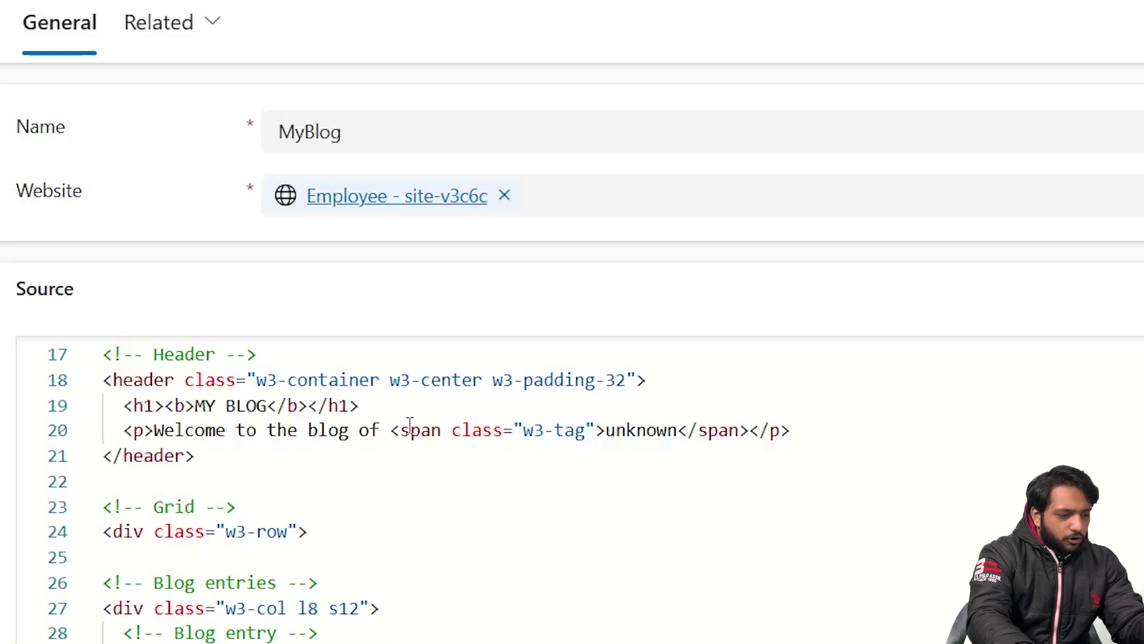
double_click(616, 427)
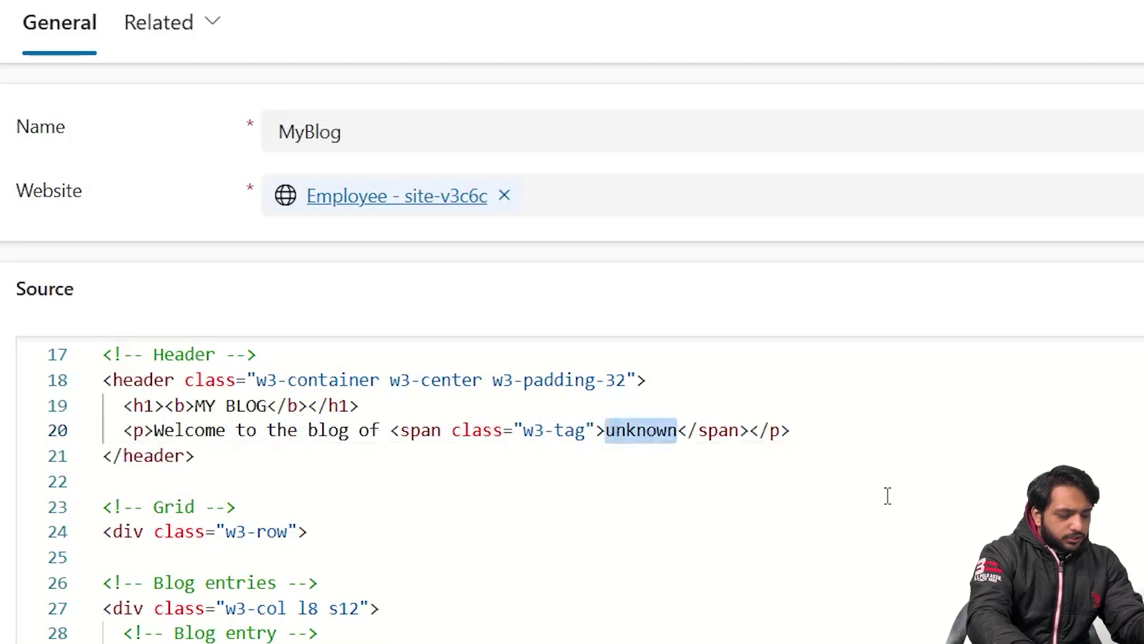
type("{{")
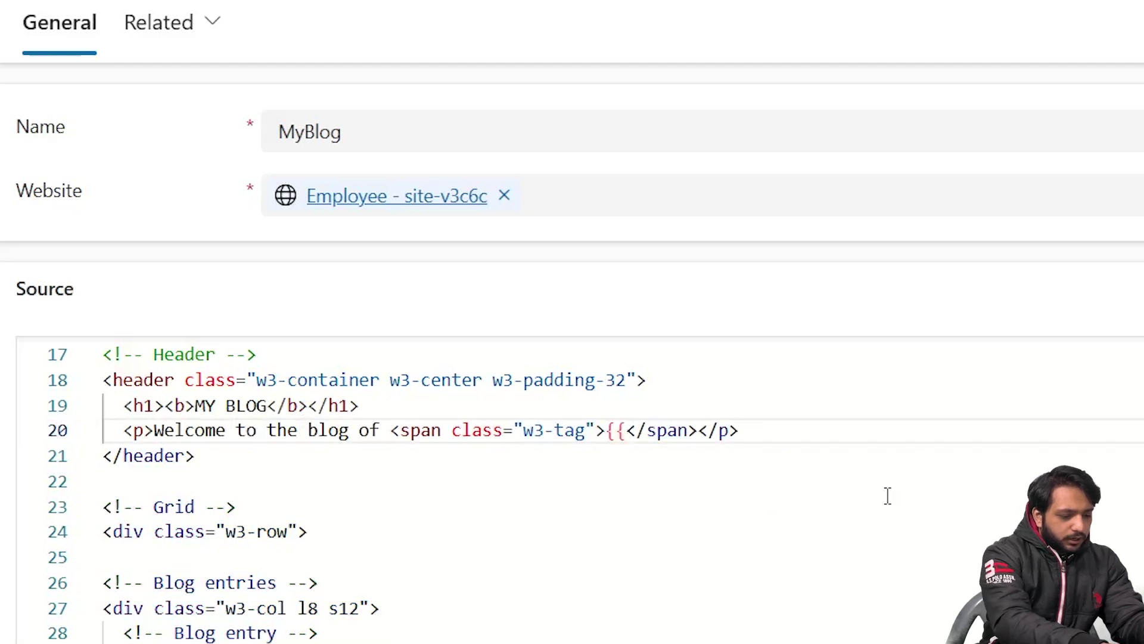
type("}}")
key("Left")
key("Left")
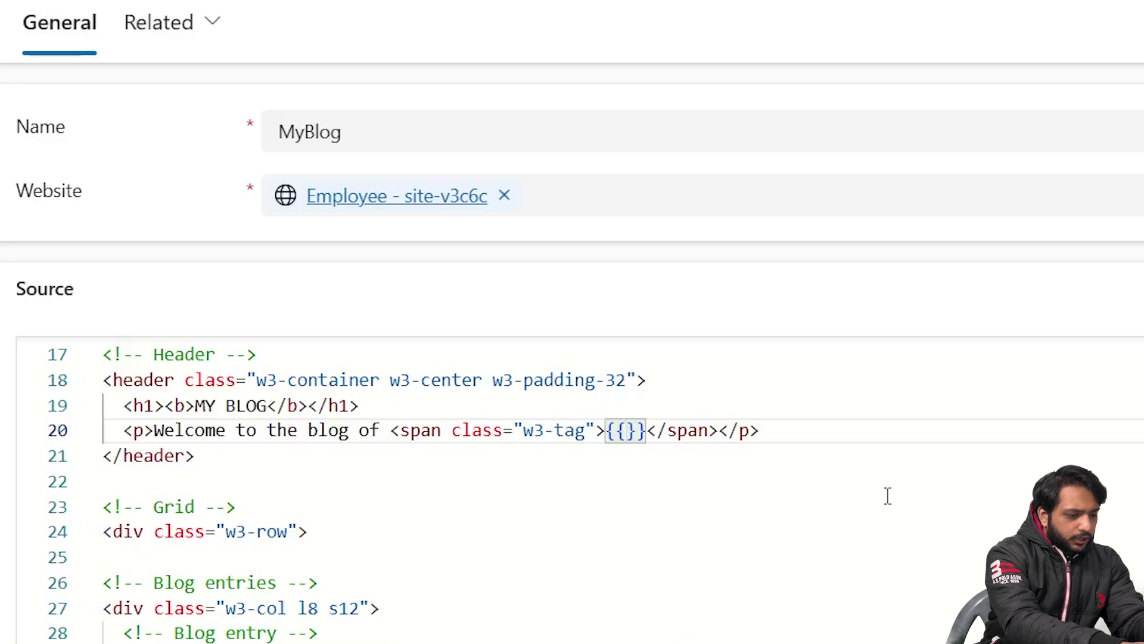
type("user")
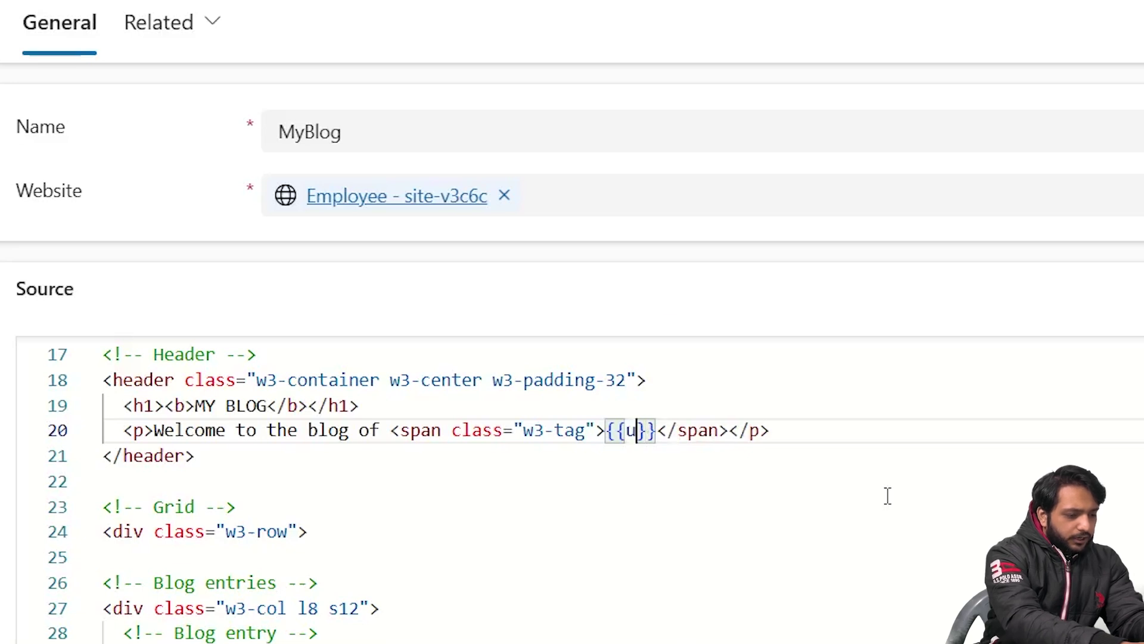
type(".")
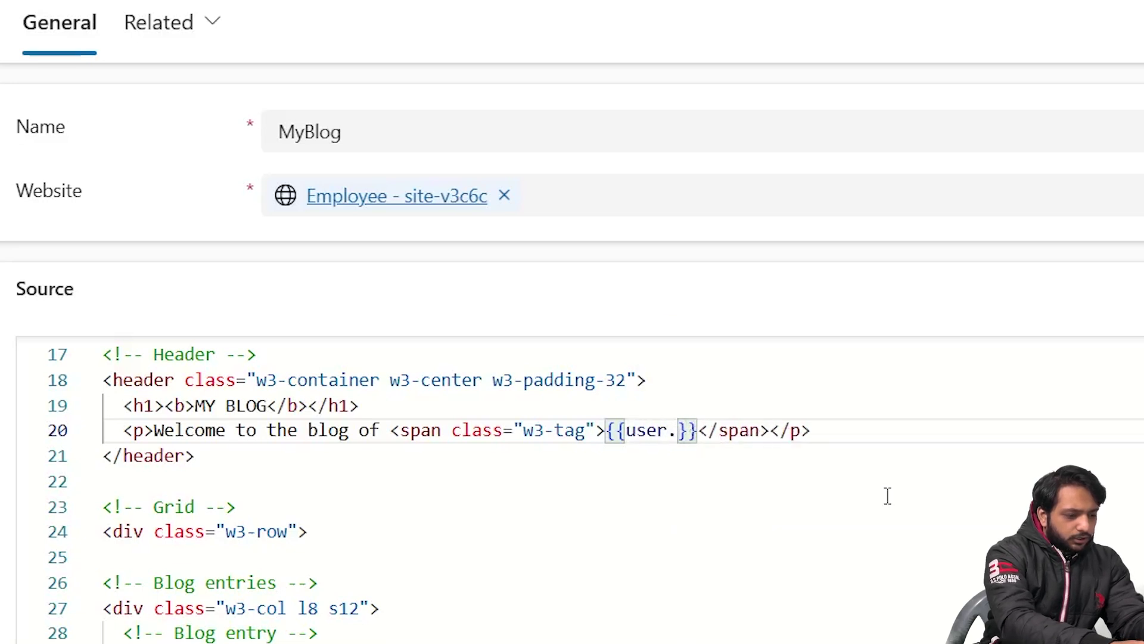
type("g")
key("BackSpace")
type("full")
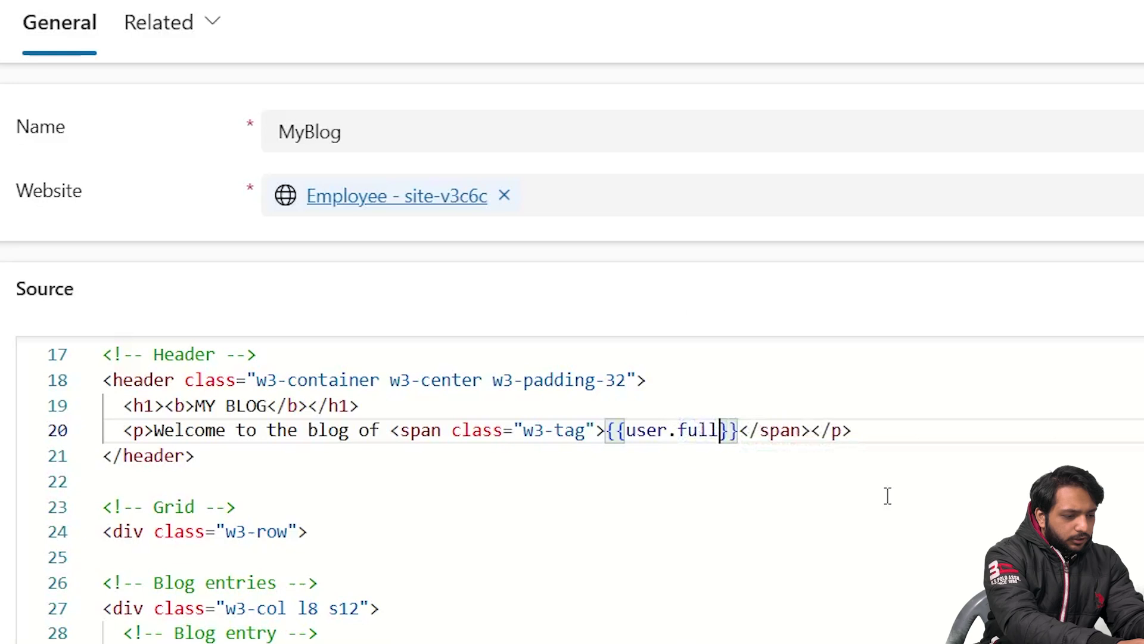
type("name")
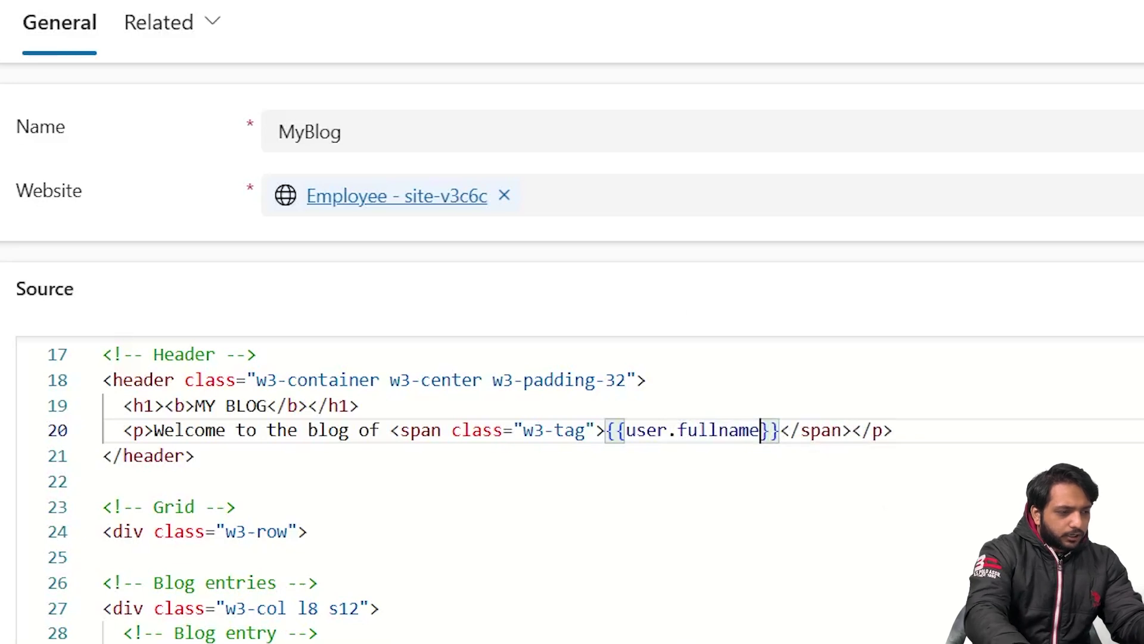
key("ctrl+s")
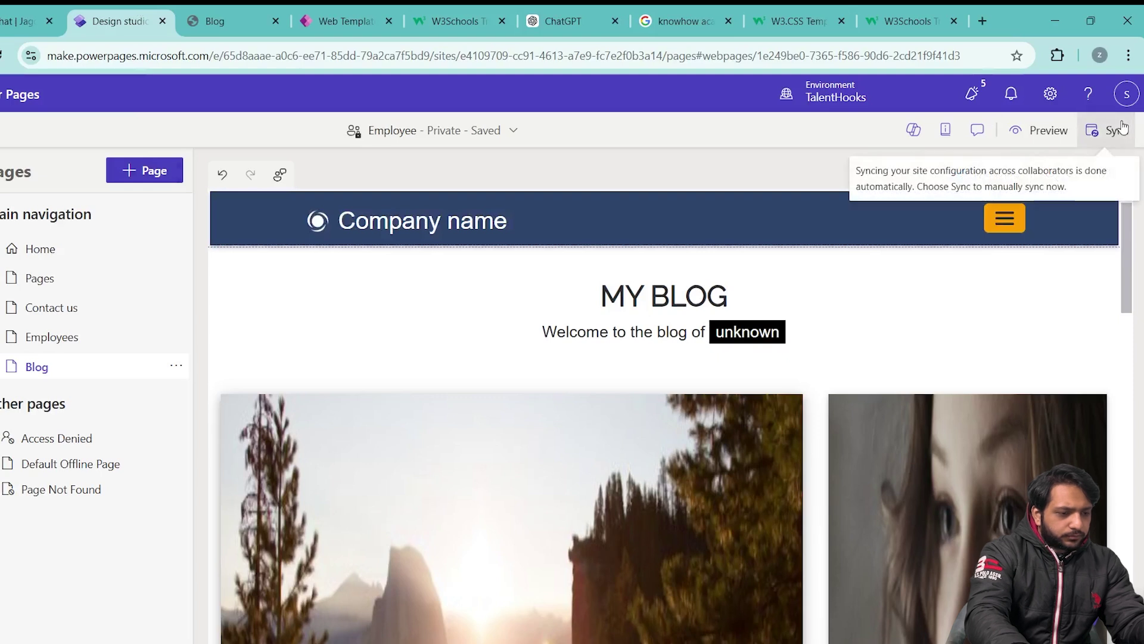
- Sync the site and preview it on Desktop
left_click(1110, 130)
scroll(523, 262, "down", 1)
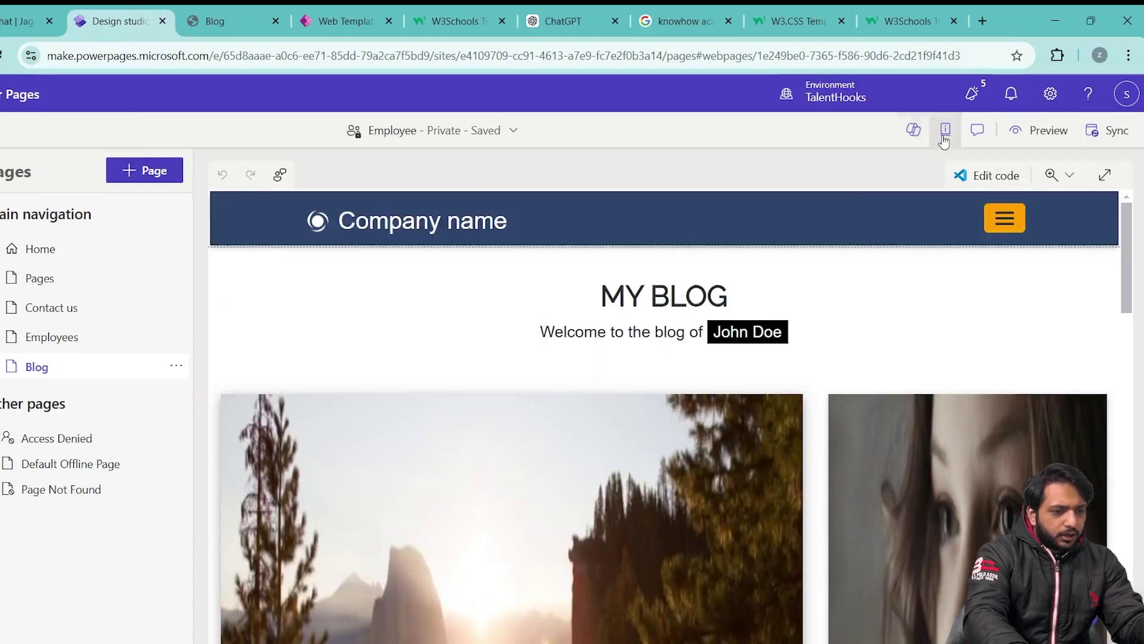
left_click(1040, 130)
left_click(987, 184)
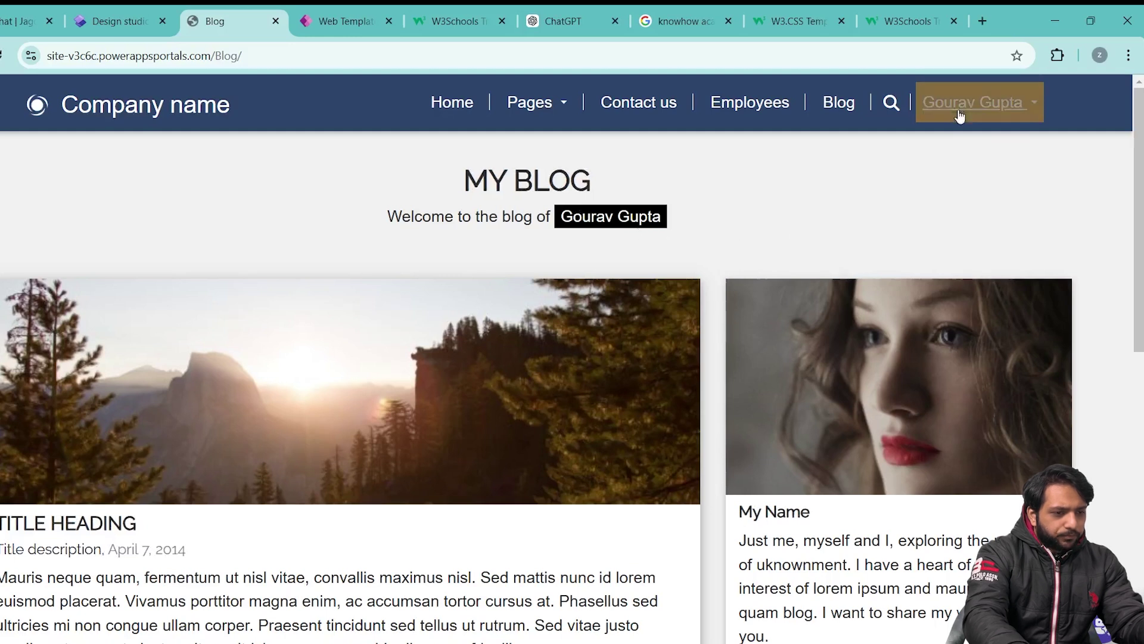
- Sign out of the live site and sign in as a second Microsoft Entra ID account
left_click(960, 114)
left_click(973, 181)
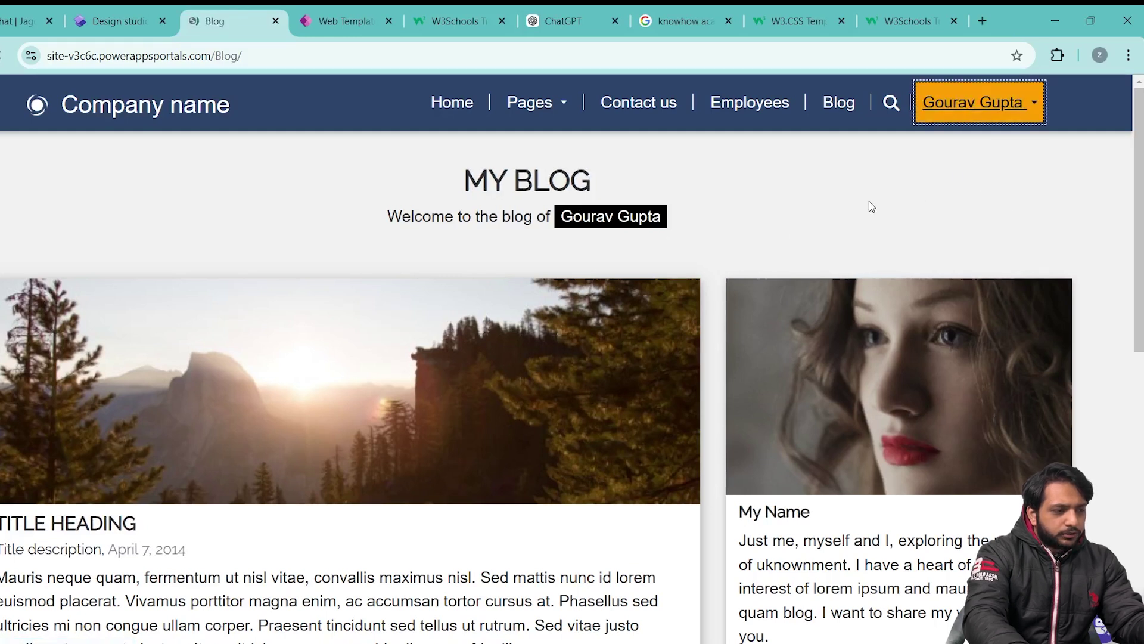
left_click(1023, 115)
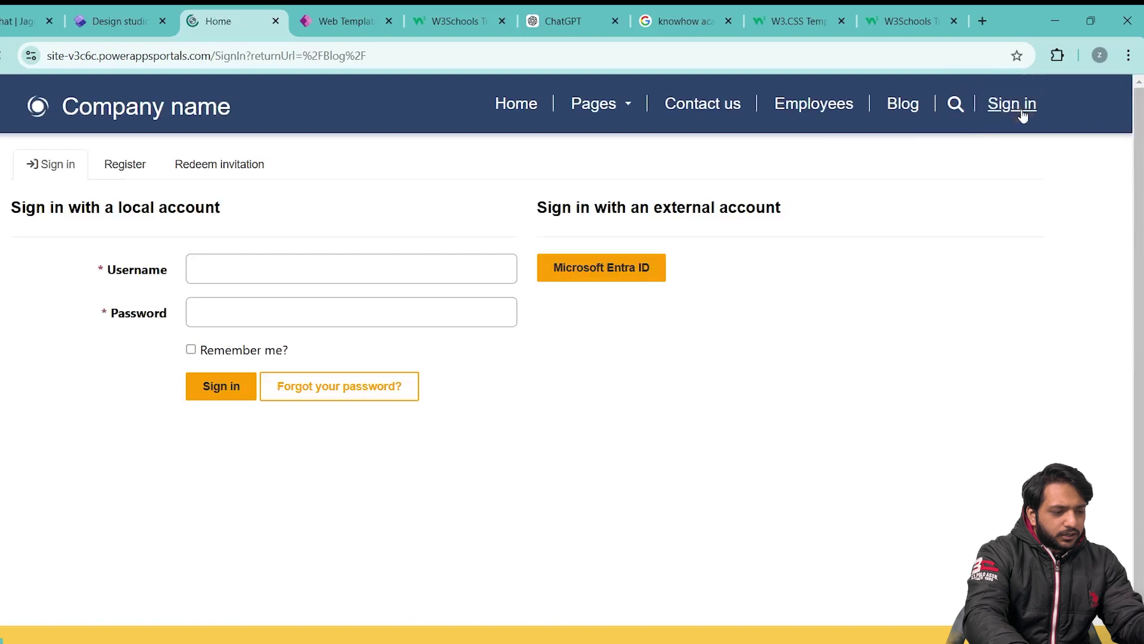
left_click(593, 277)
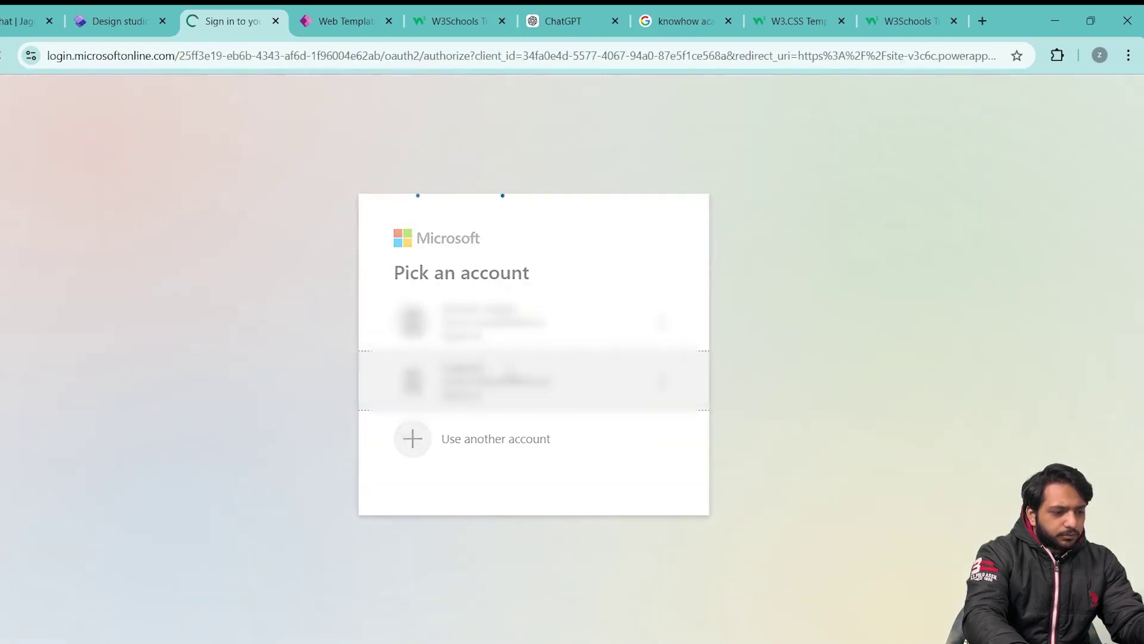
left_click(534, 381)
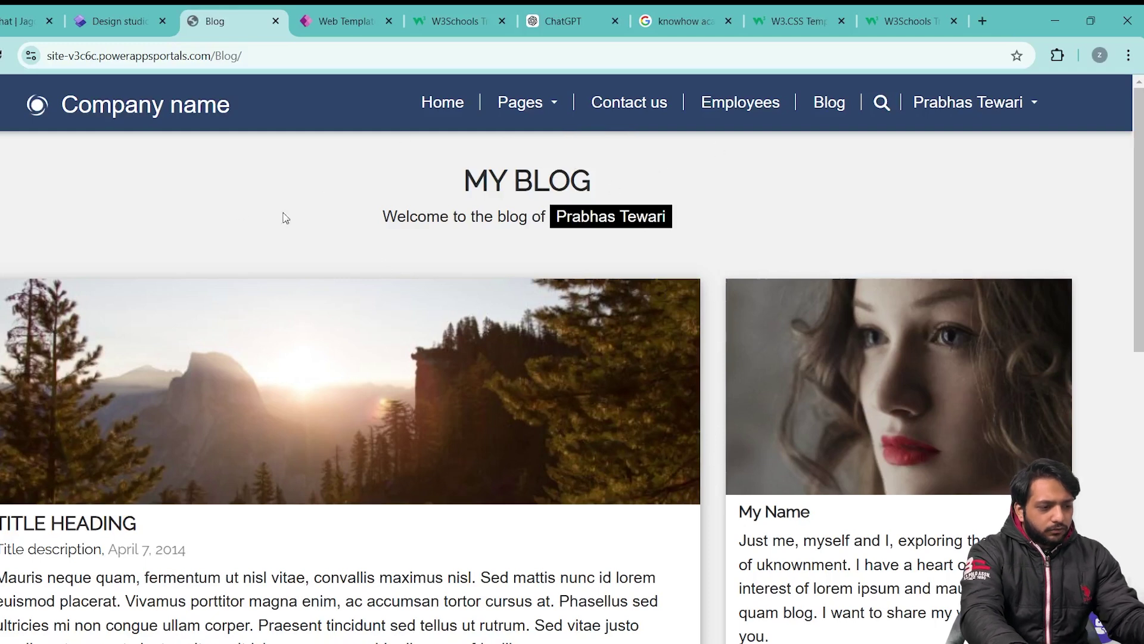
- Sign out again, sign back in with Microsoft Entra ID, then return to the design studio
left_click(958, 126)
left_click(982, 194)
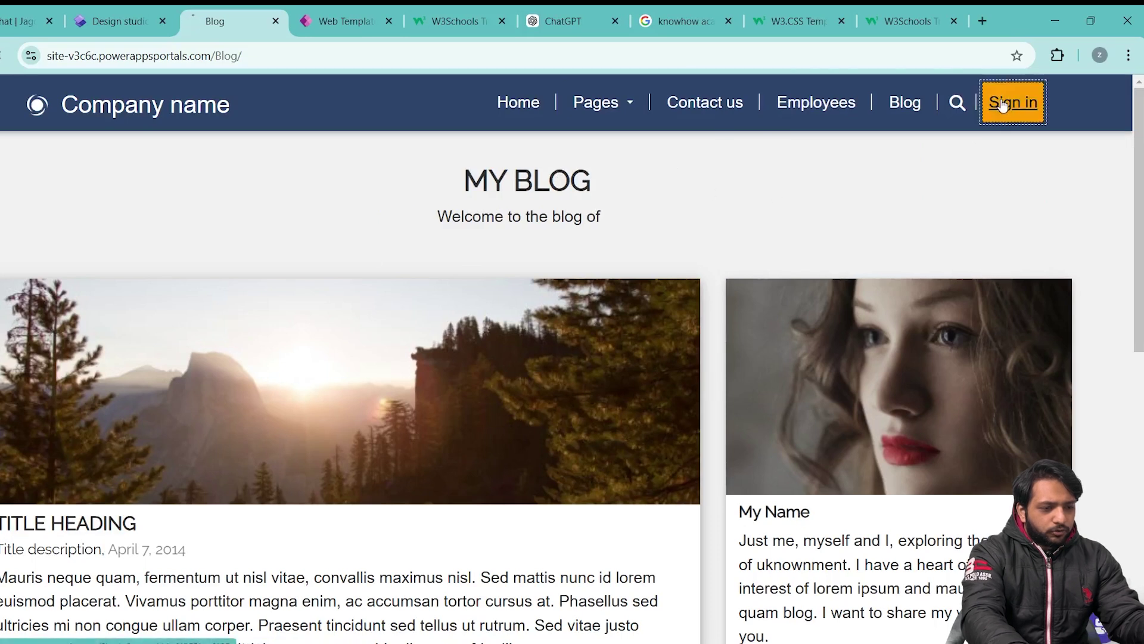
left_click(1013, 102)
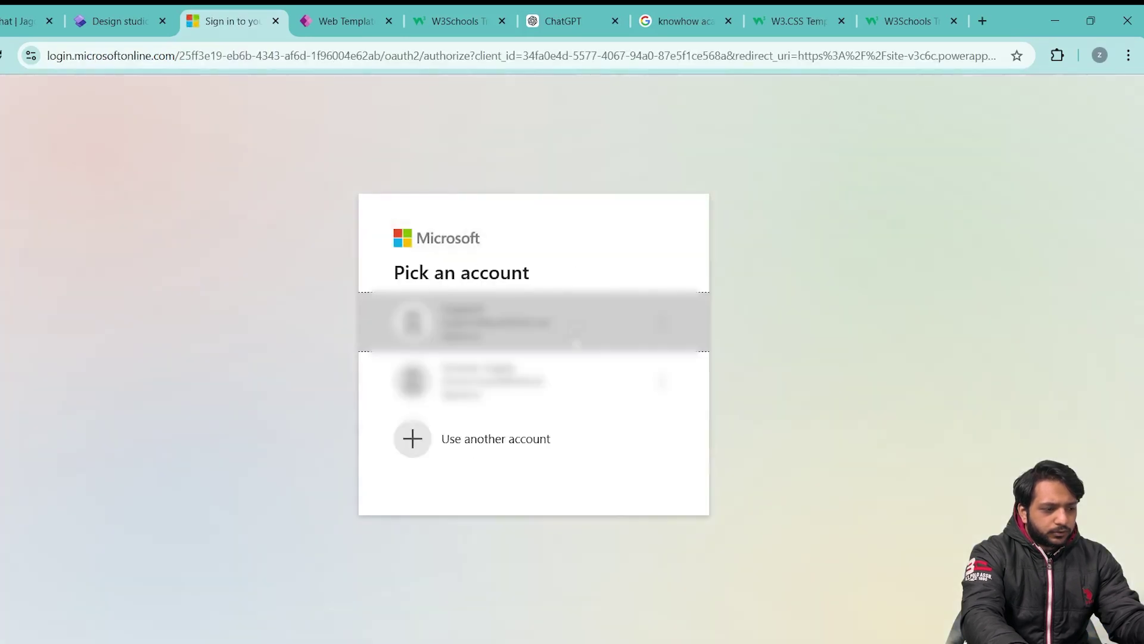
left_click(644, 322)
scroll(634, 461, "down", 10)
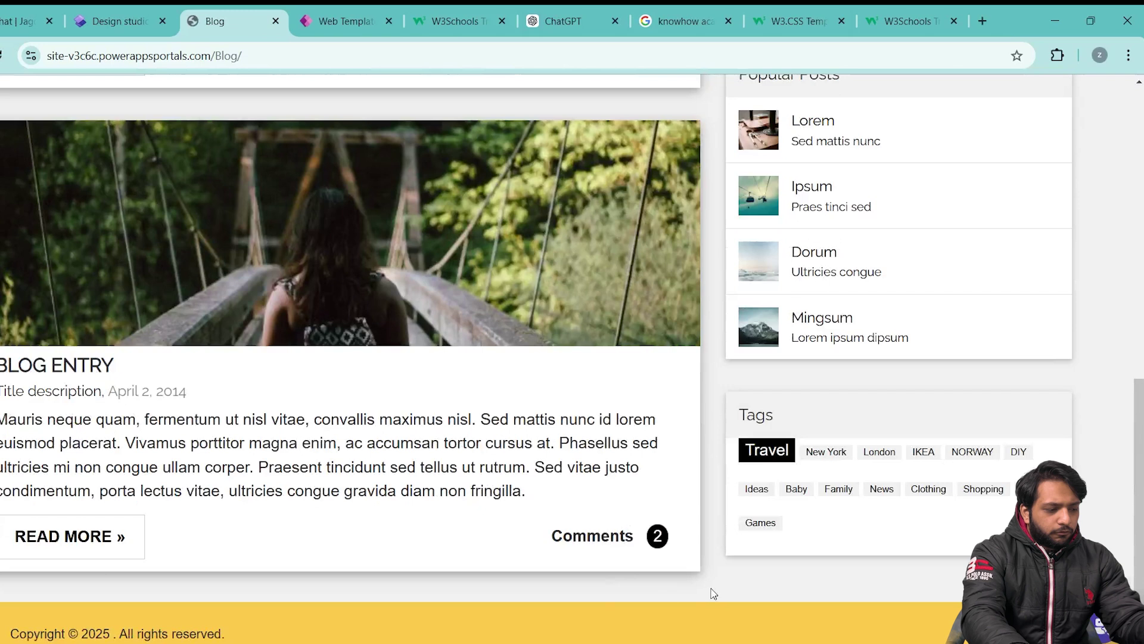
right_click(726, 592)
left_click(684, 606)
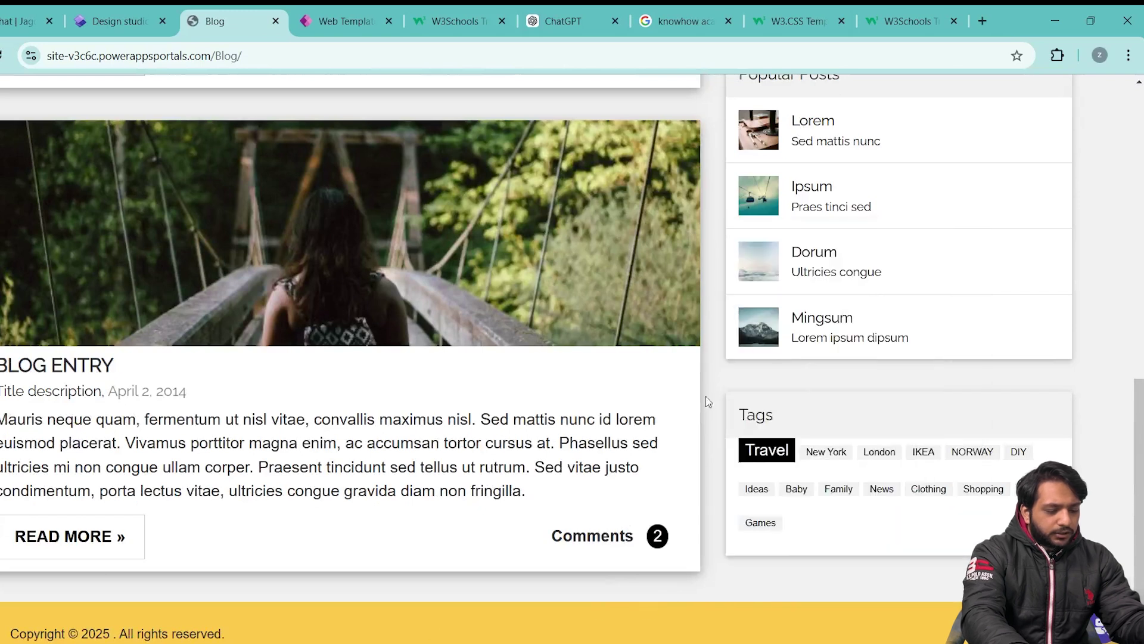
scroll(925, 528, "up", 10)
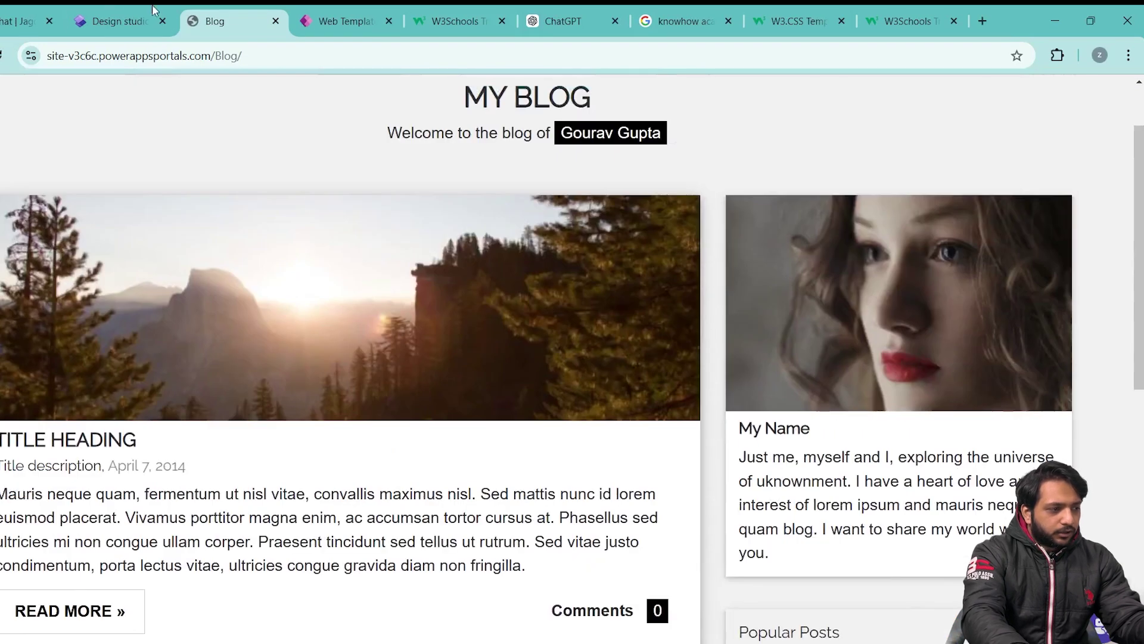
key("ctrl+shift+Tab")
scroll(678, 470, "down", 5)
- Add a 1 Column section on the Home page, then delete it
scroll(678, 470, "up", 5)
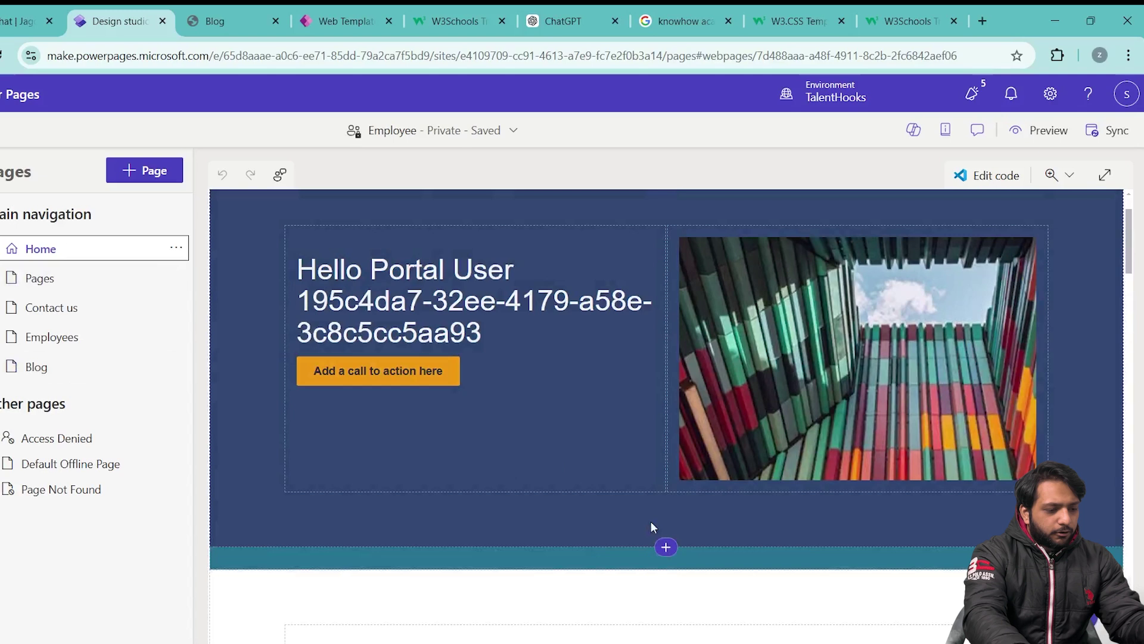
left_click(672, 548)
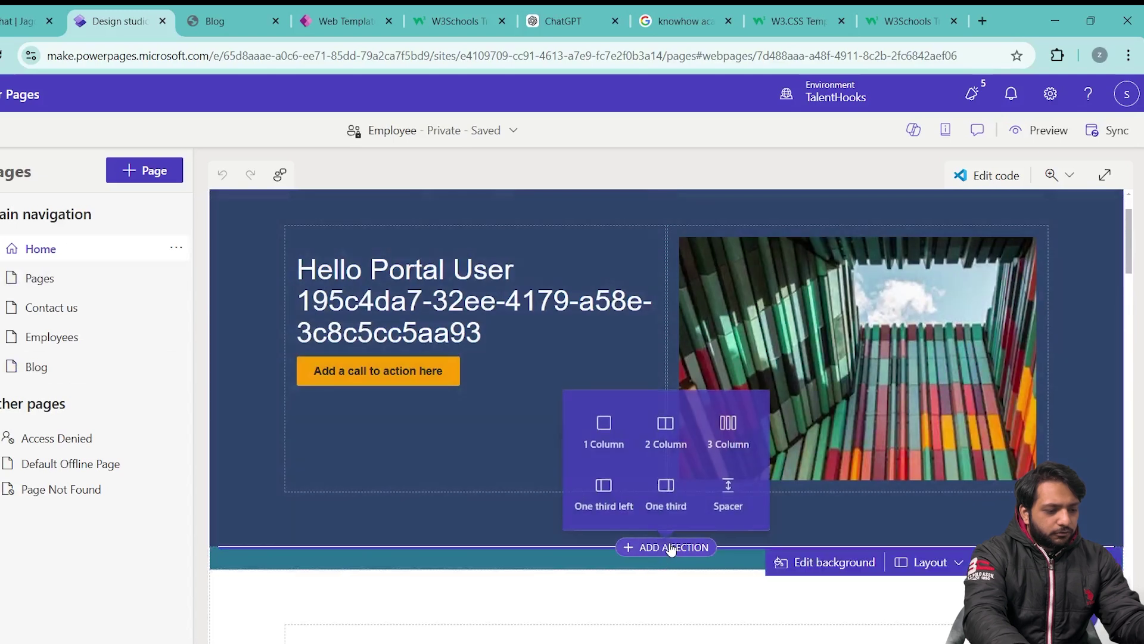
left_click(605, 444)
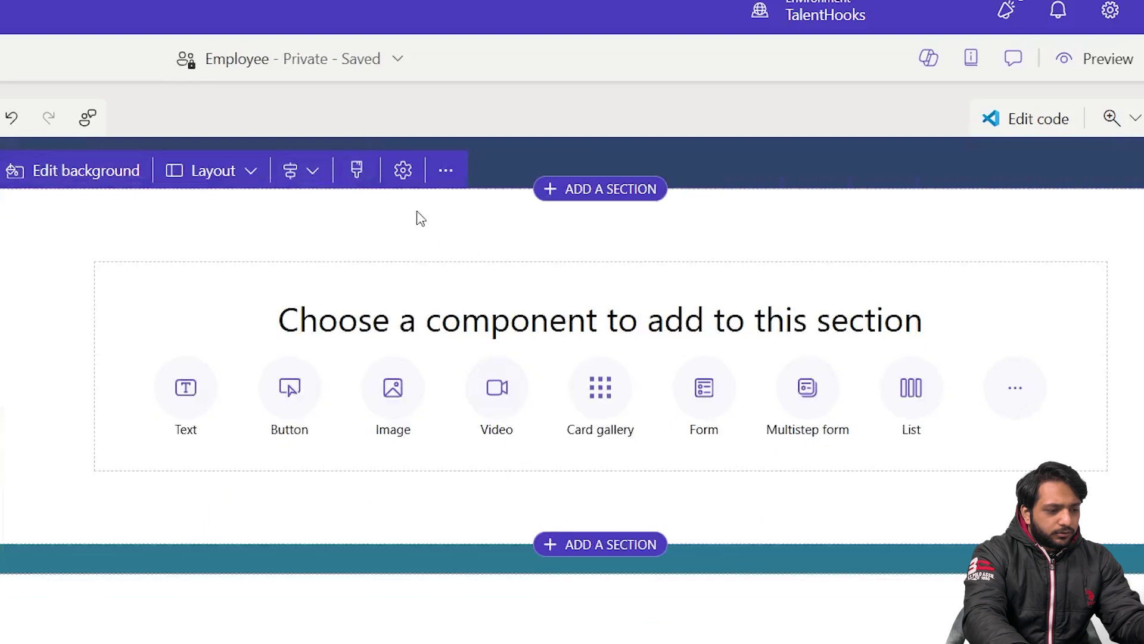
left_click(424, 186)
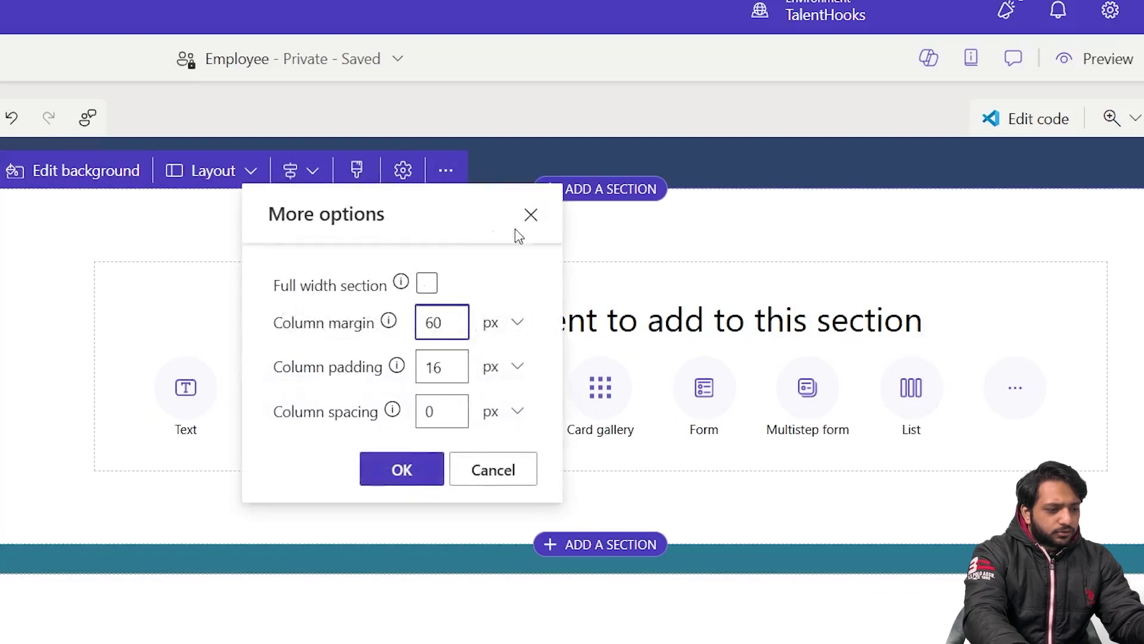
left_click(530, 216)
left_click(454, 189)
left_click(417, 333)
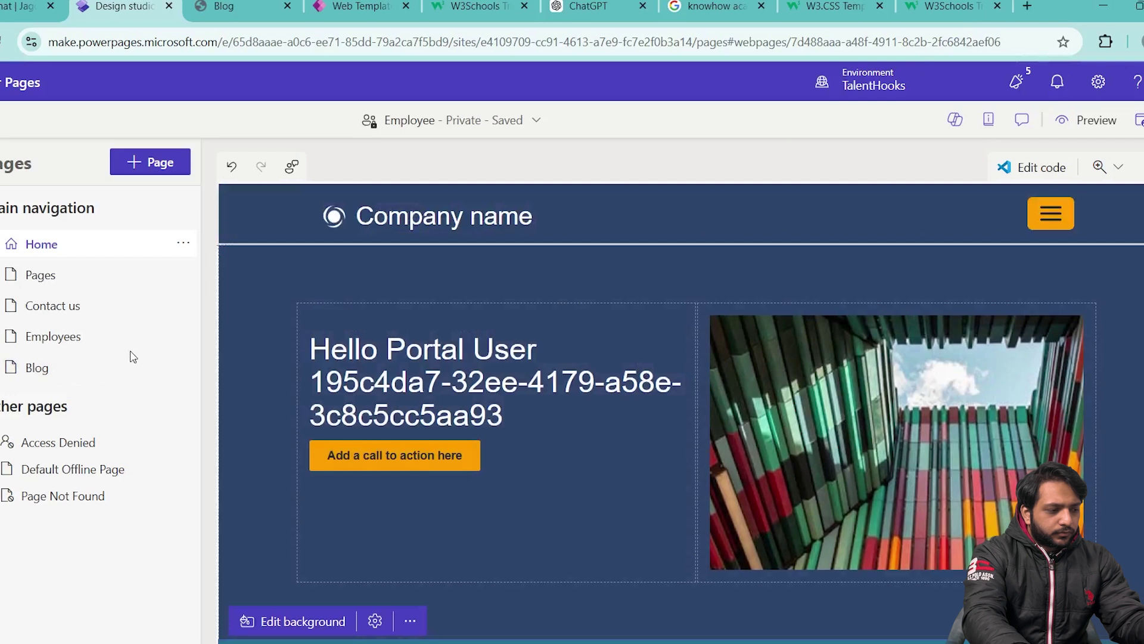
- Open the Blog page from the Pages list
left_click(89, 382)
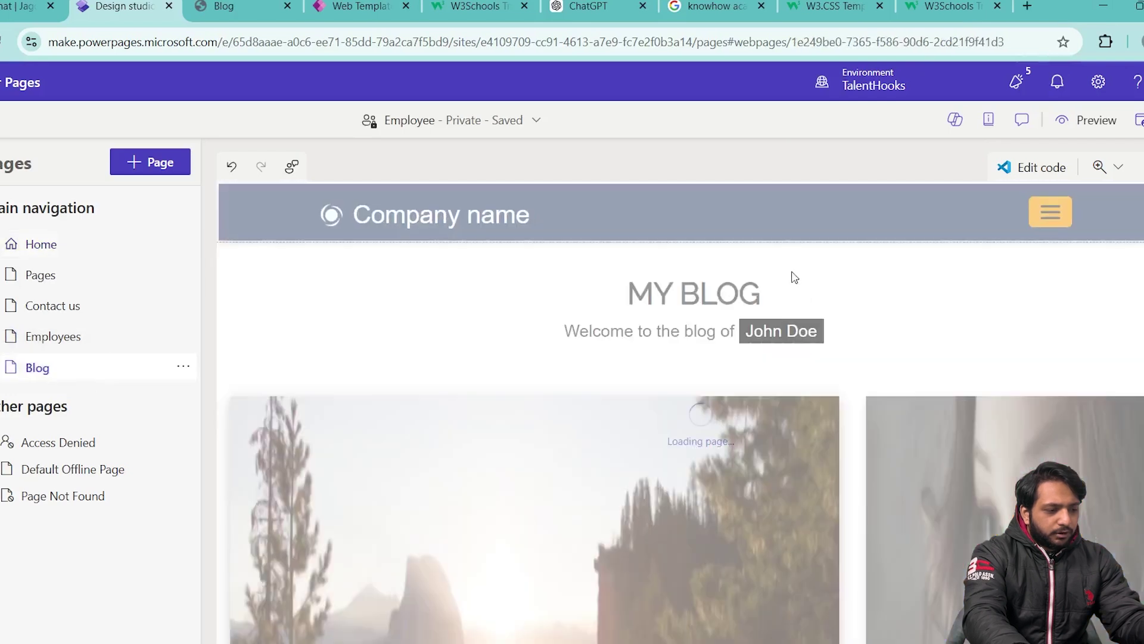
scroll(689, 429, "down", 10)
scroll(900, 524, "down", 5)
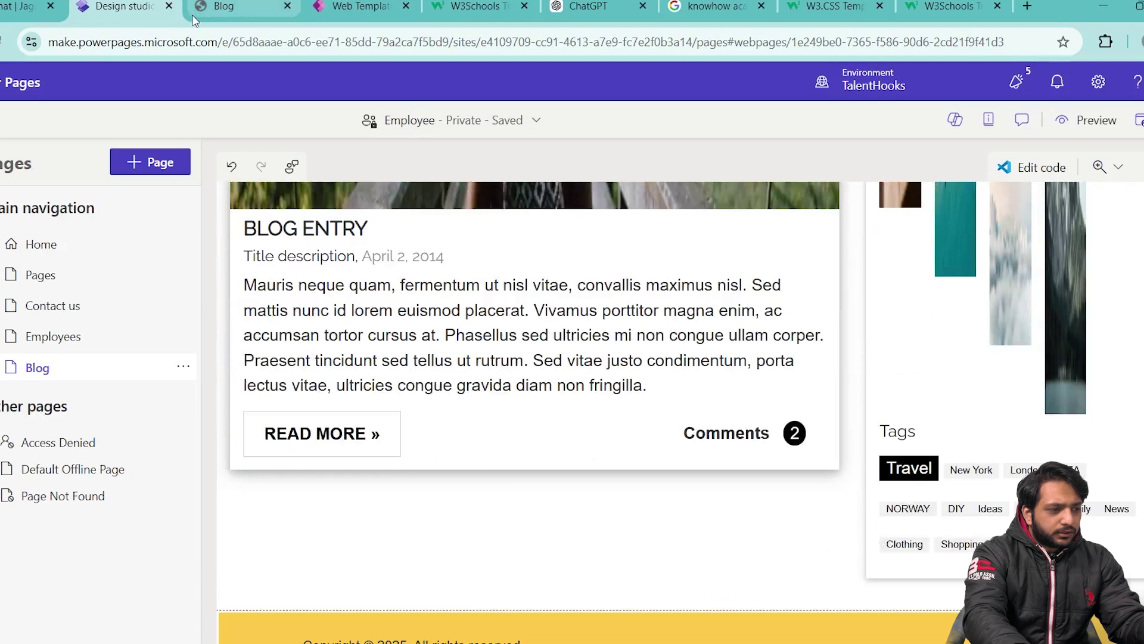
- Add {% include 'Page Copy' %} on footer line 142 of MyBlog and save the template
left_click(358, 8)
scroll(389, 536, "down", 20)
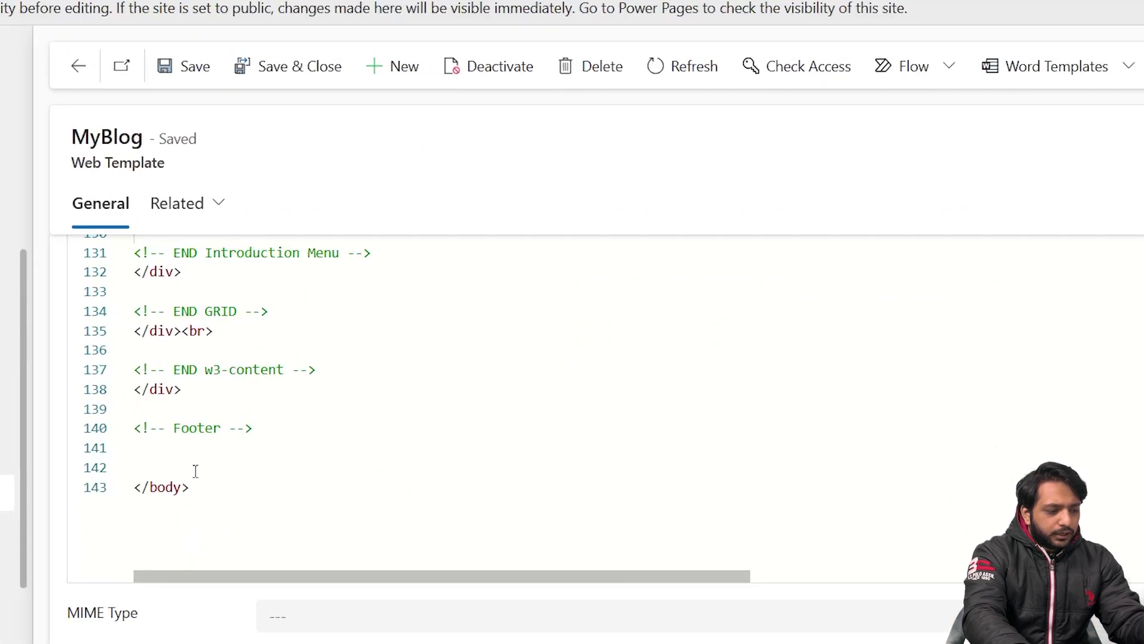
left_click(195, 469)
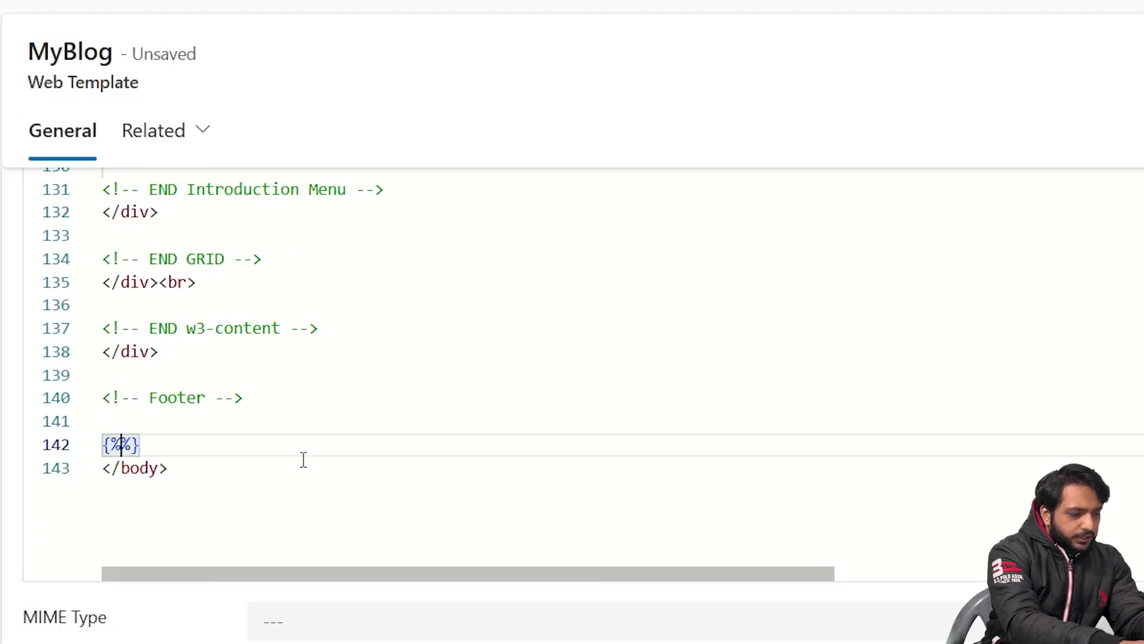
type("include ")
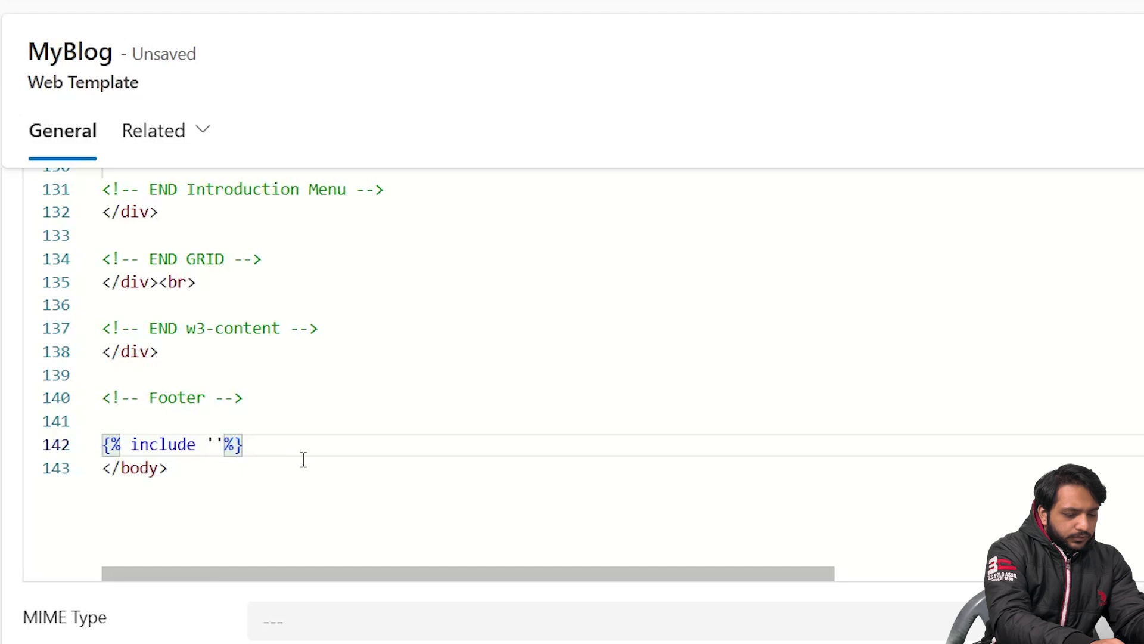
type("'Page Copy")
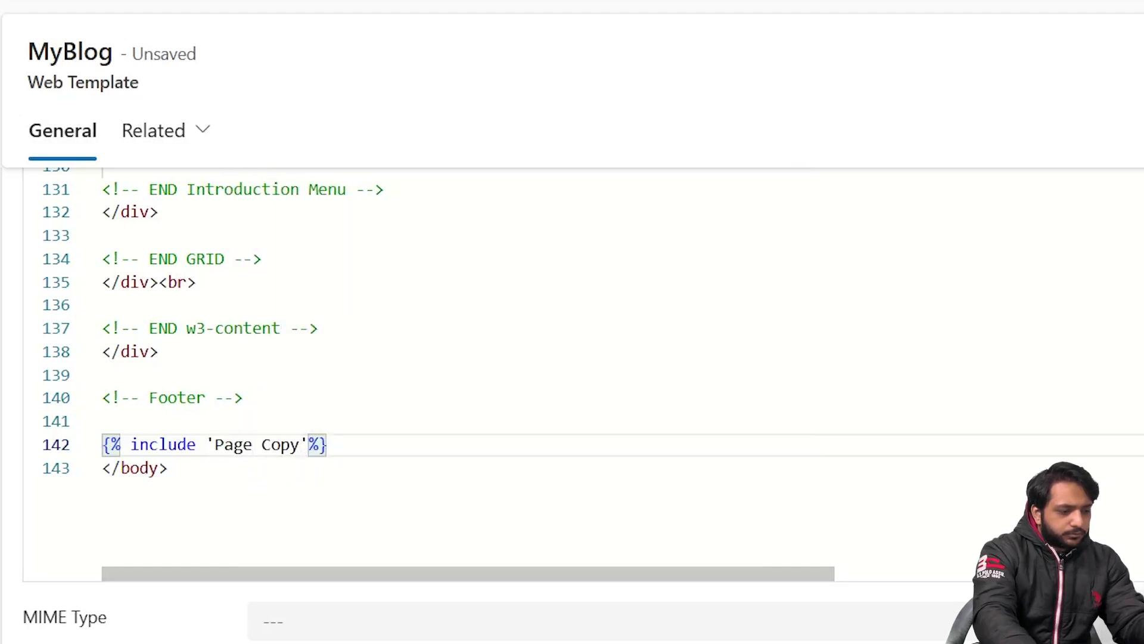
left_click(154, 43)
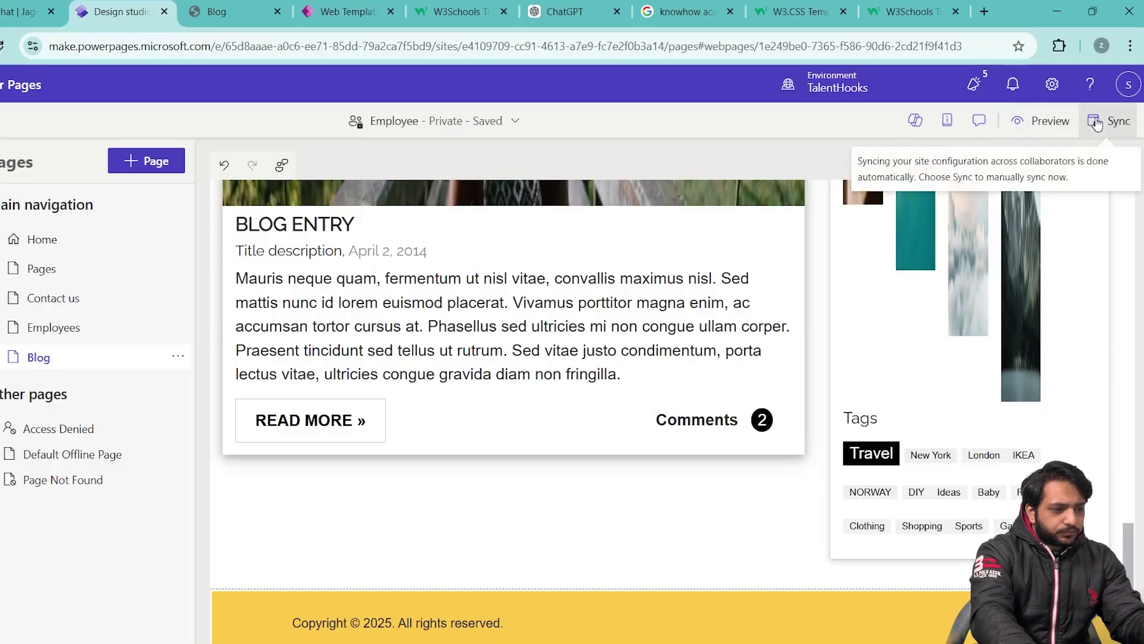
- Sync the studio and select the new empty section on the Blog page
left_click(1096, 122)
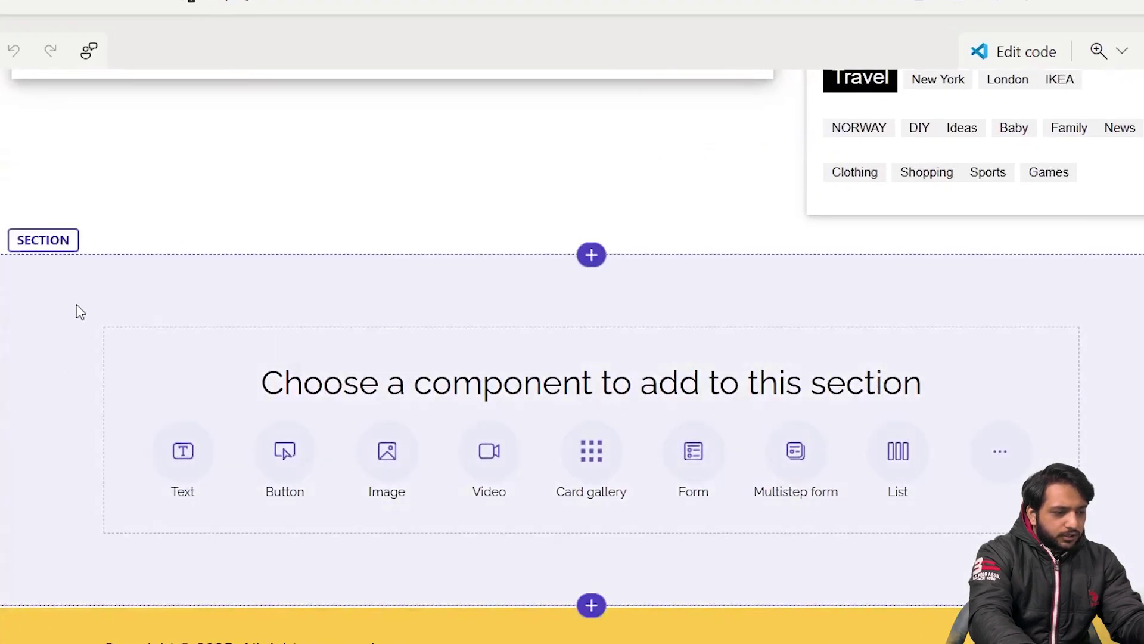
left_click(93, 301)
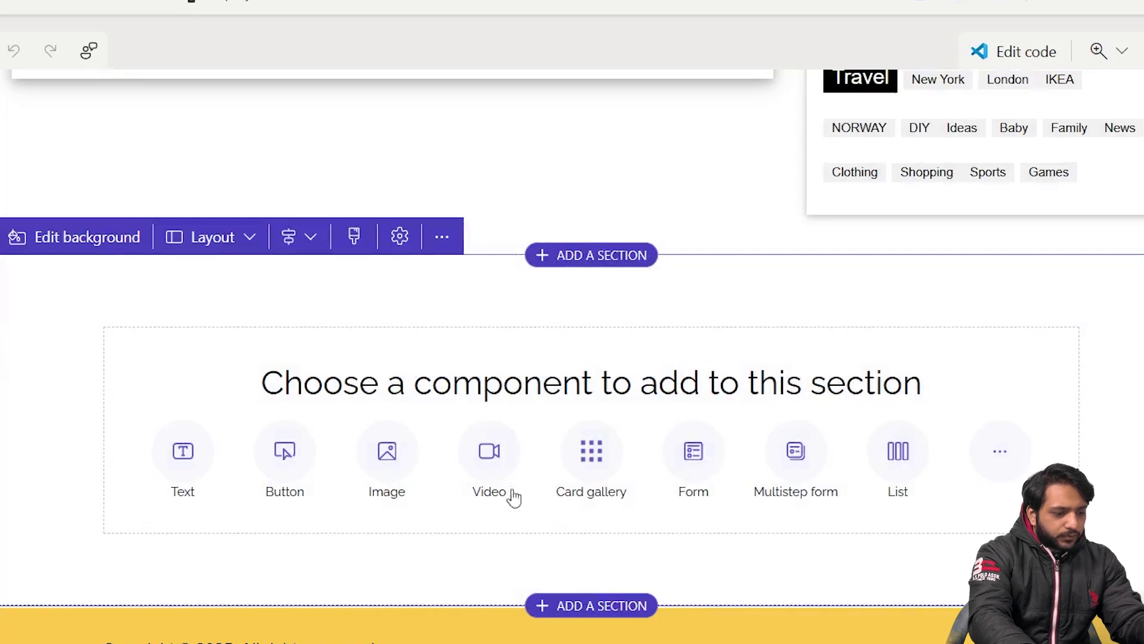
left_click(593, 606)
left_click(667, 528)
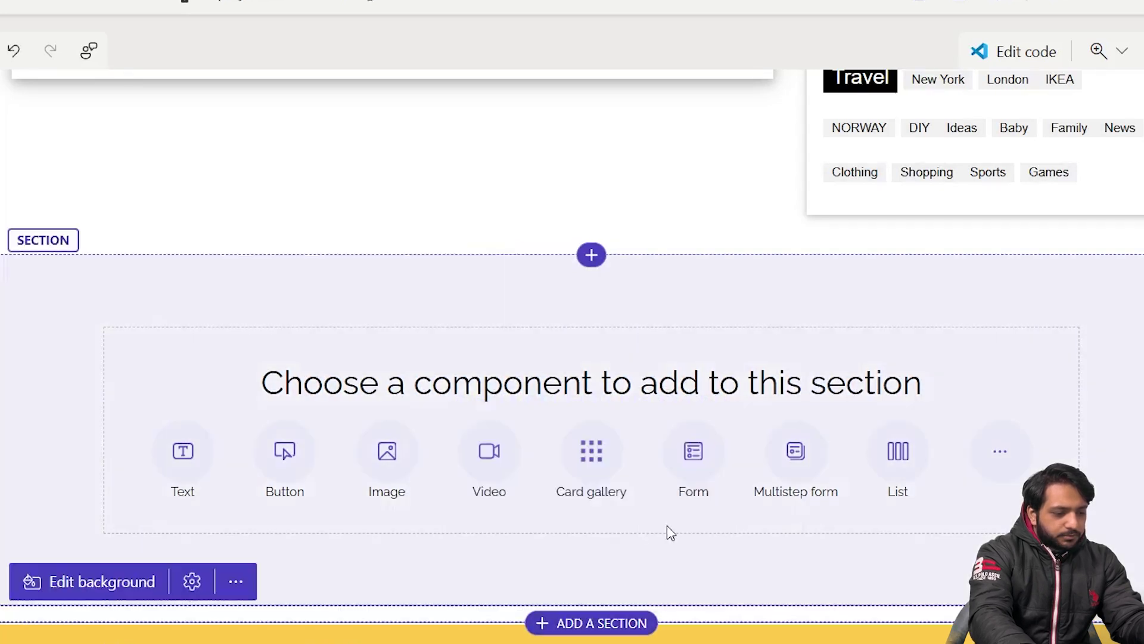
left_click(336, 292)
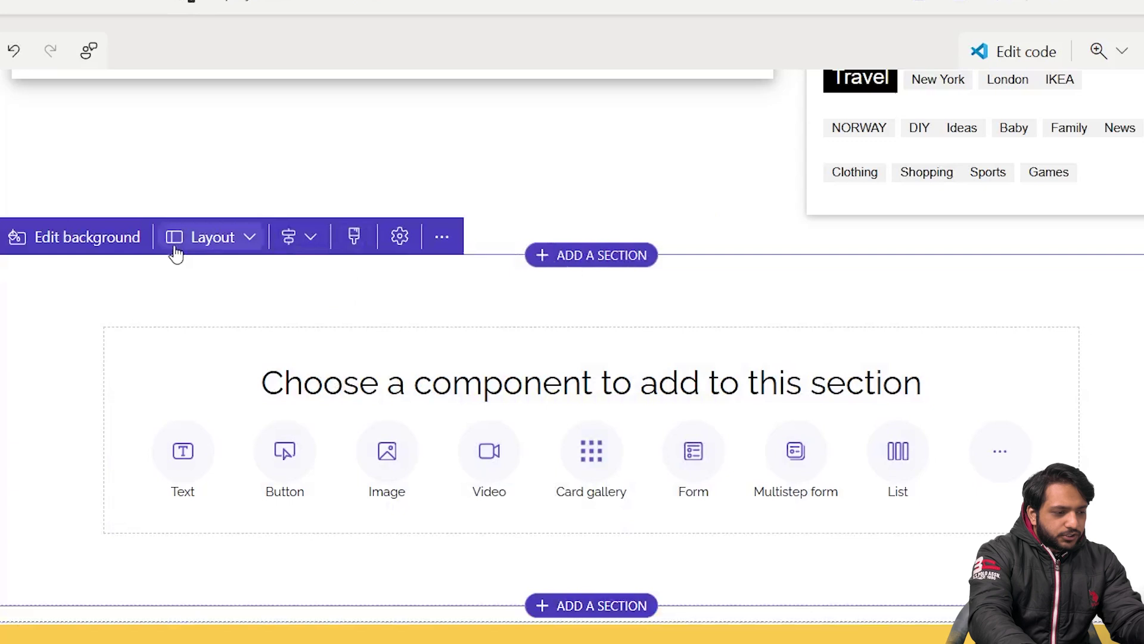
- Give the section a 2 Column layout and add a Video to its left column
left_click(200, 246)
left_click(178, 283)
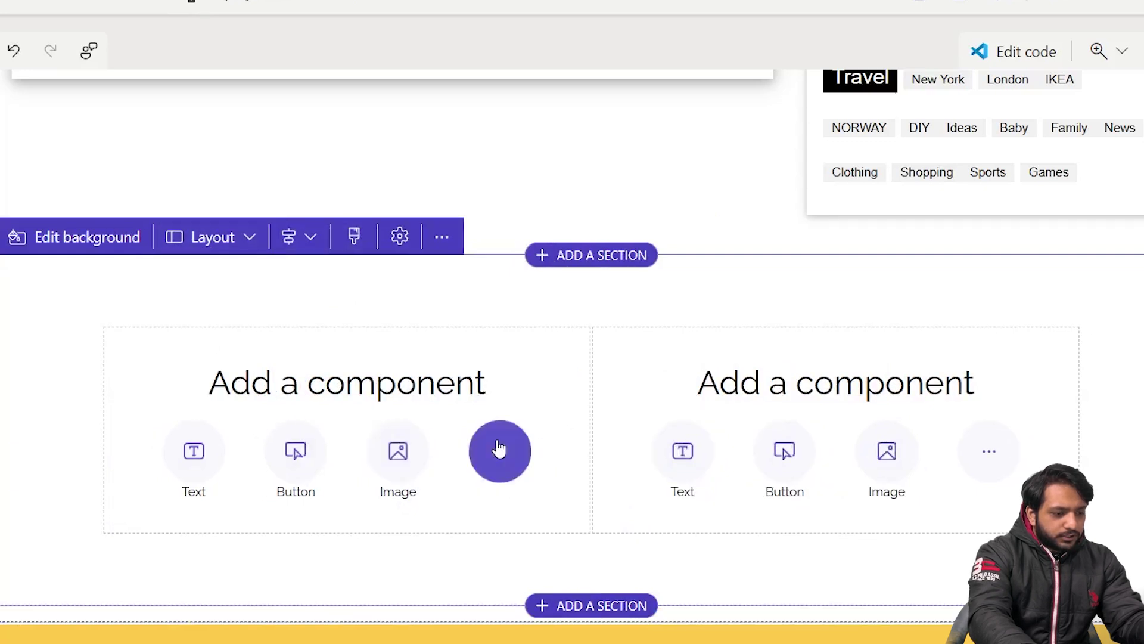
left_click(511, 450)
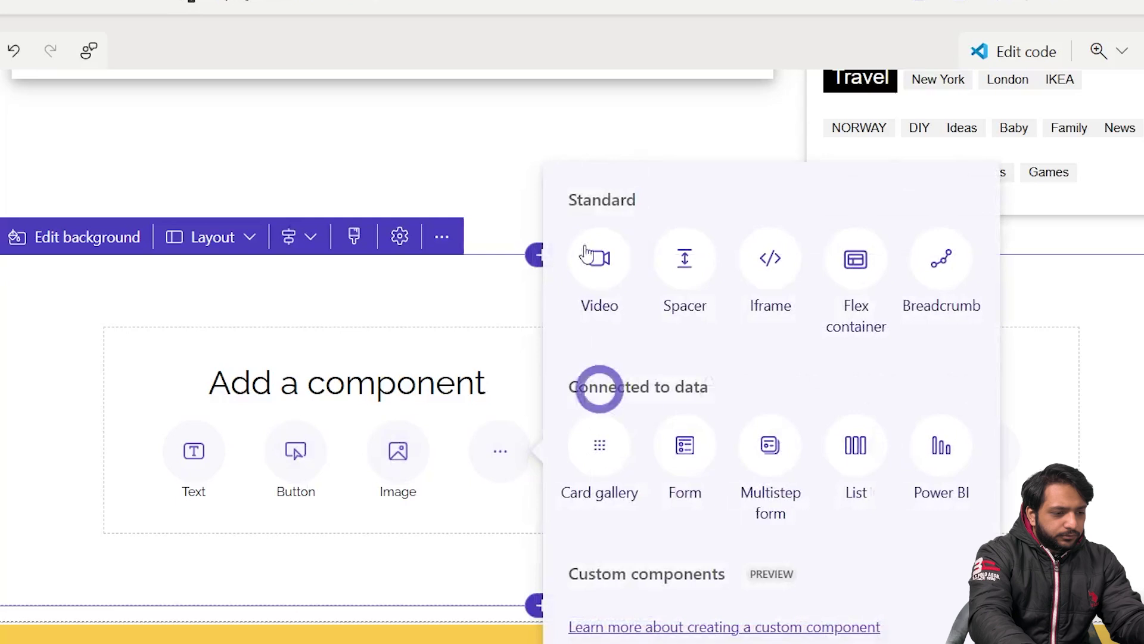
left_click(584, 262)
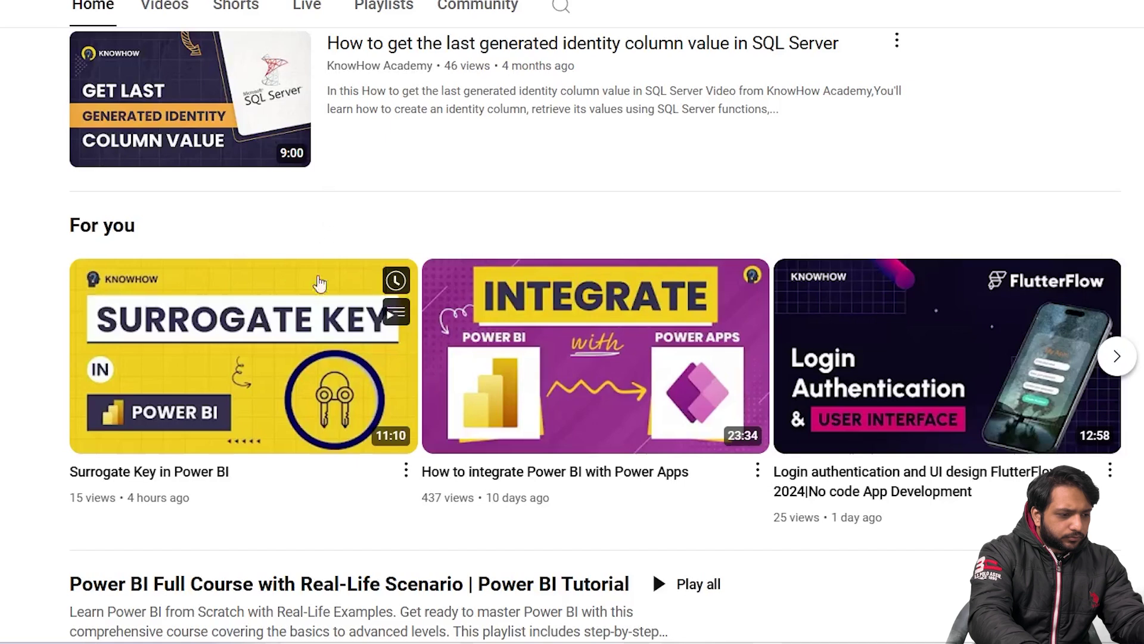
- Copy the share link of the Surrogate Key in Power BI video
left_click(406, 471)
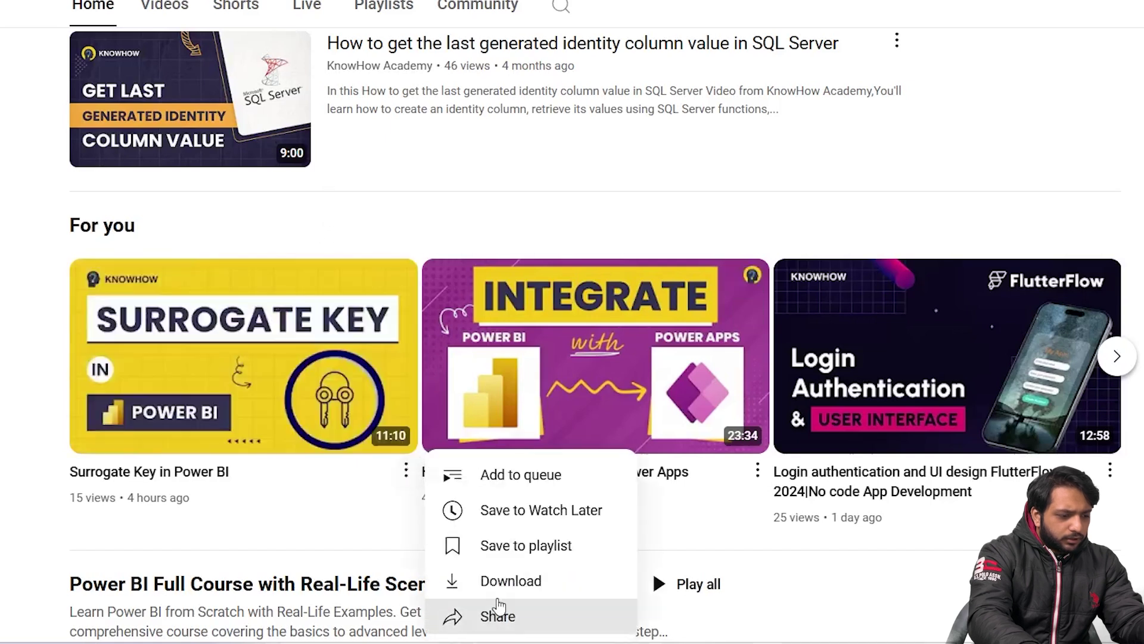
left_click(488, 617)
left_click(675, 317)
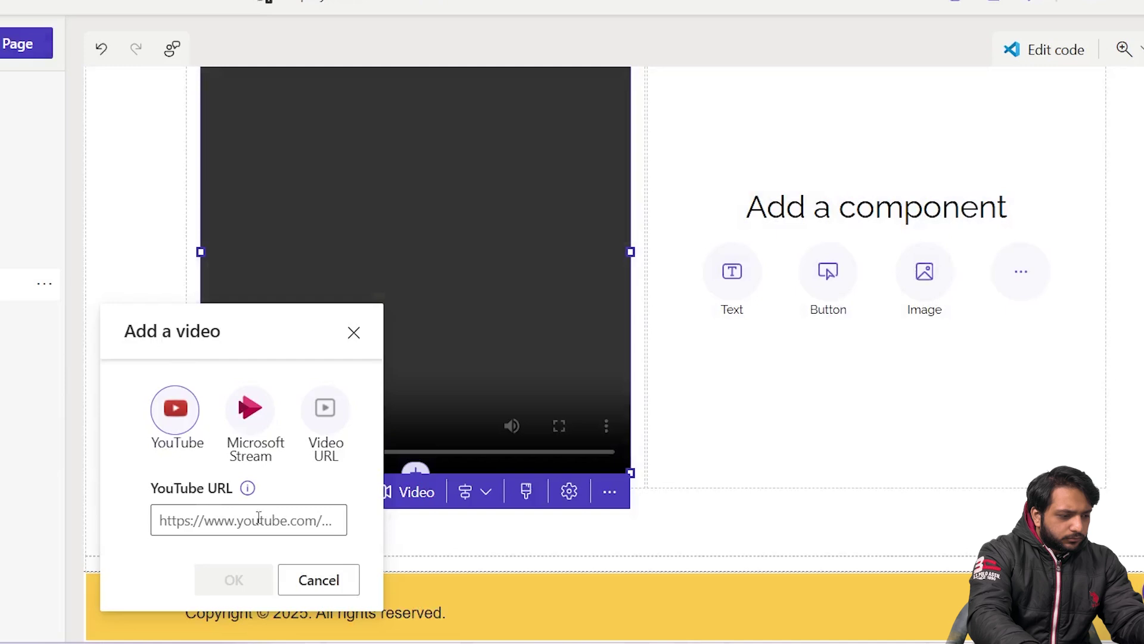
- Embed the pasted Surrogate Key video link and resize it to fill the left column
left_click(258, 519)
key("ctrl+v")
left_click(242, 576)
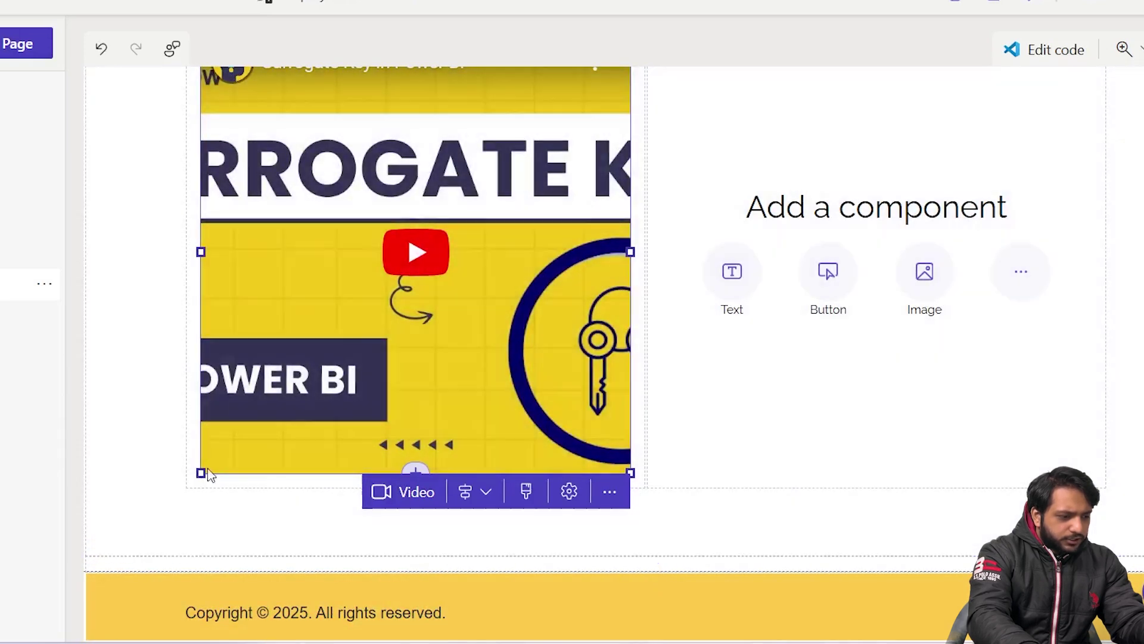
left_click_drag(200, 471, 329, 329)
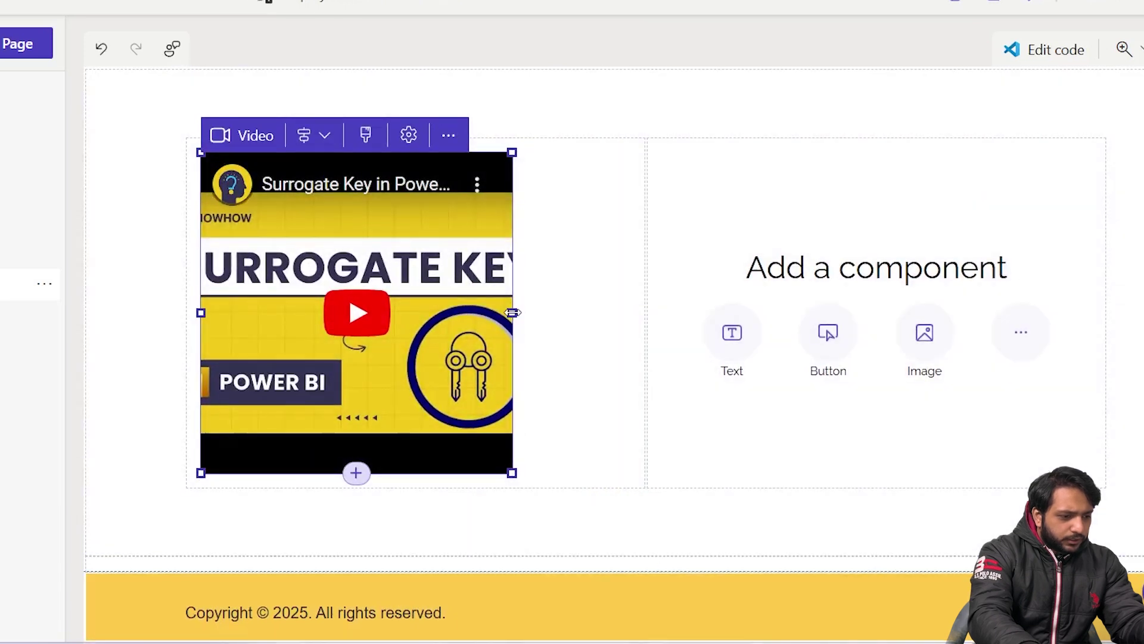
left_click_drag(516, 311, 655, 331)
- Add a Text component in the right column reading 'This is the KnowHow Academy Page'
left_click(674, 332)
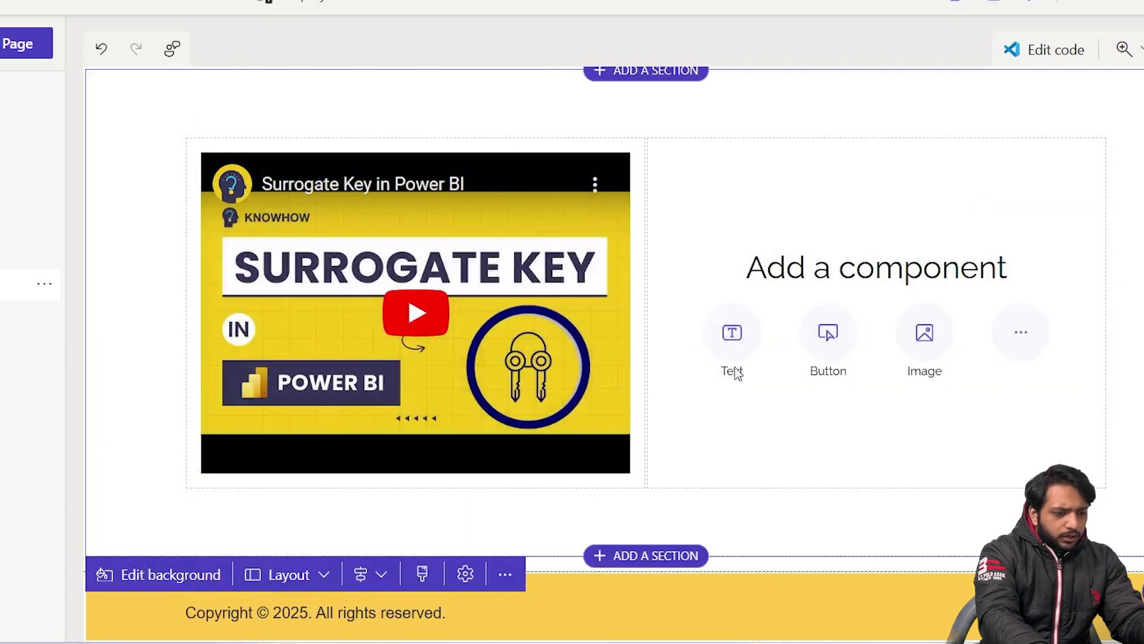
left_click(733, 334)
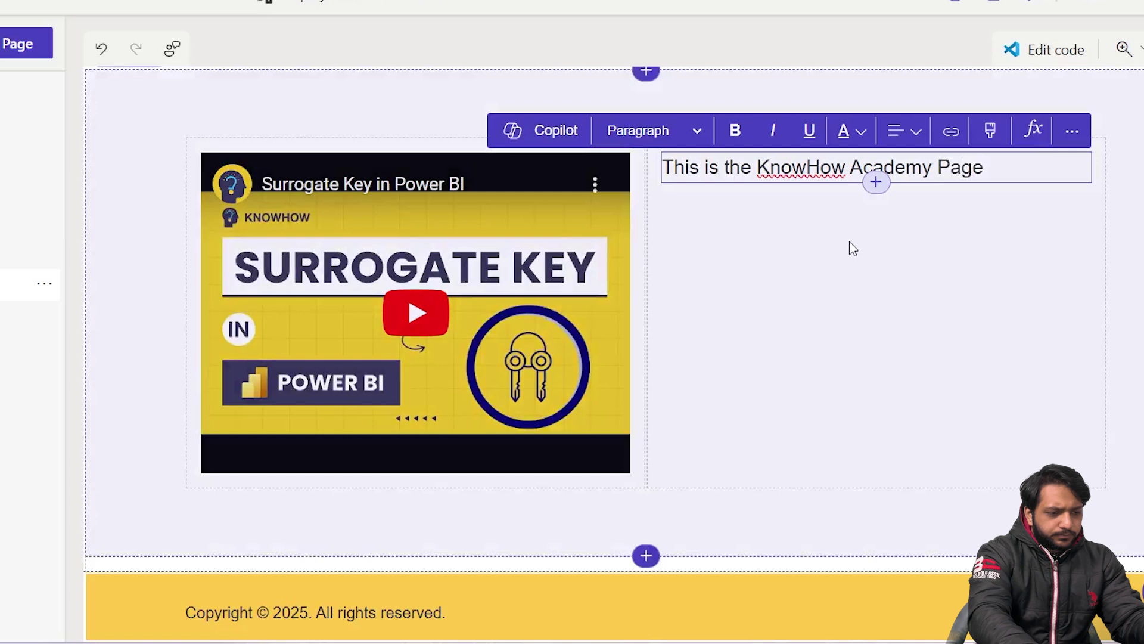
left_click(876, 186)
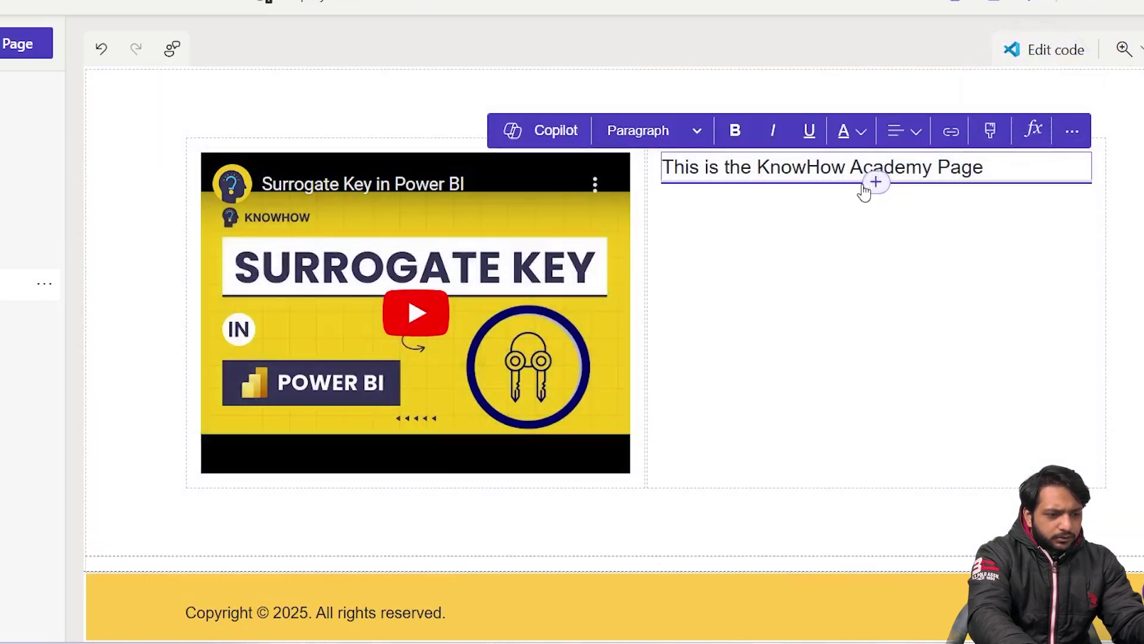
- Add a button below the caption in the right column
left_click(874, 182)
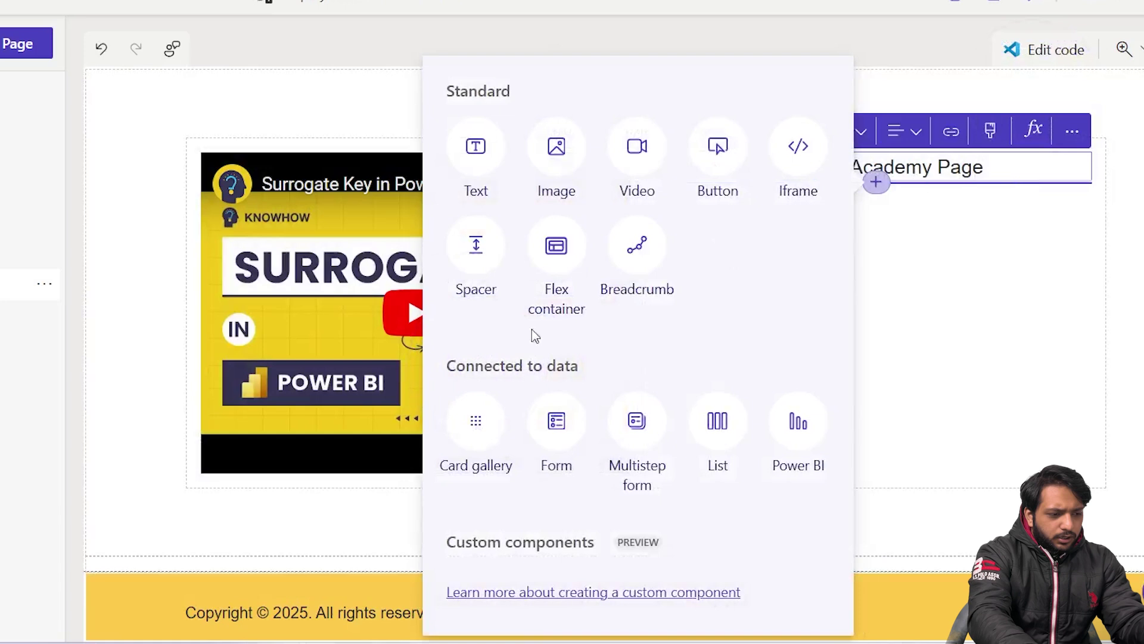
left_click(691, 182)
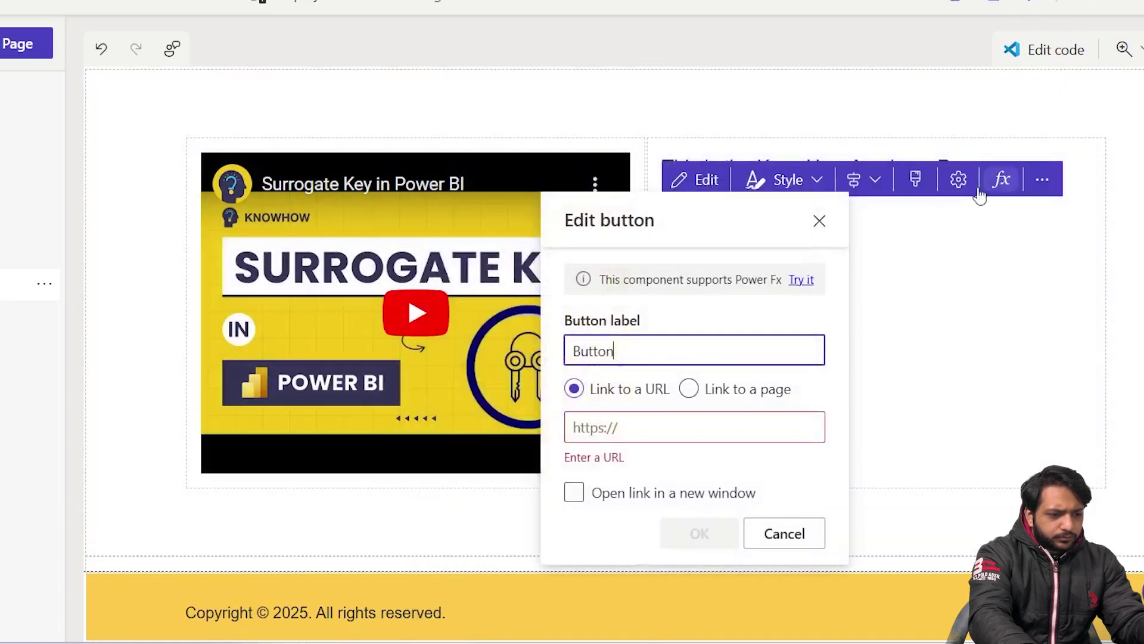
left_click(825, 236)
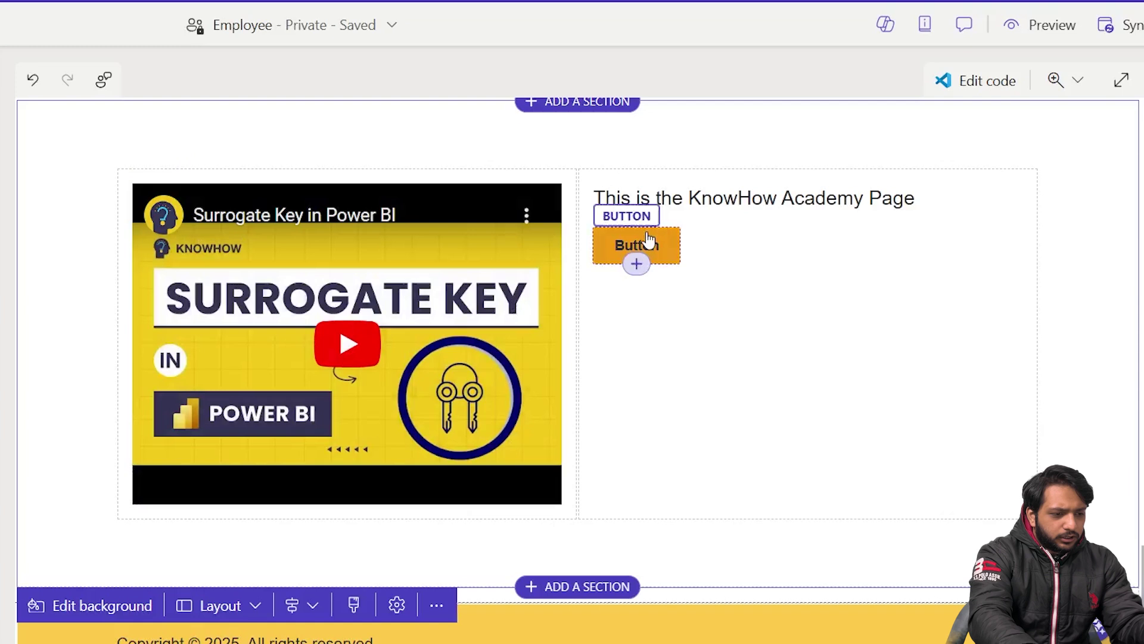
left_click(649, 243)
- Link the button to the KnowHow Academy YouTube channel in a new window, labelled 'Know More'
left_click(641, 215)
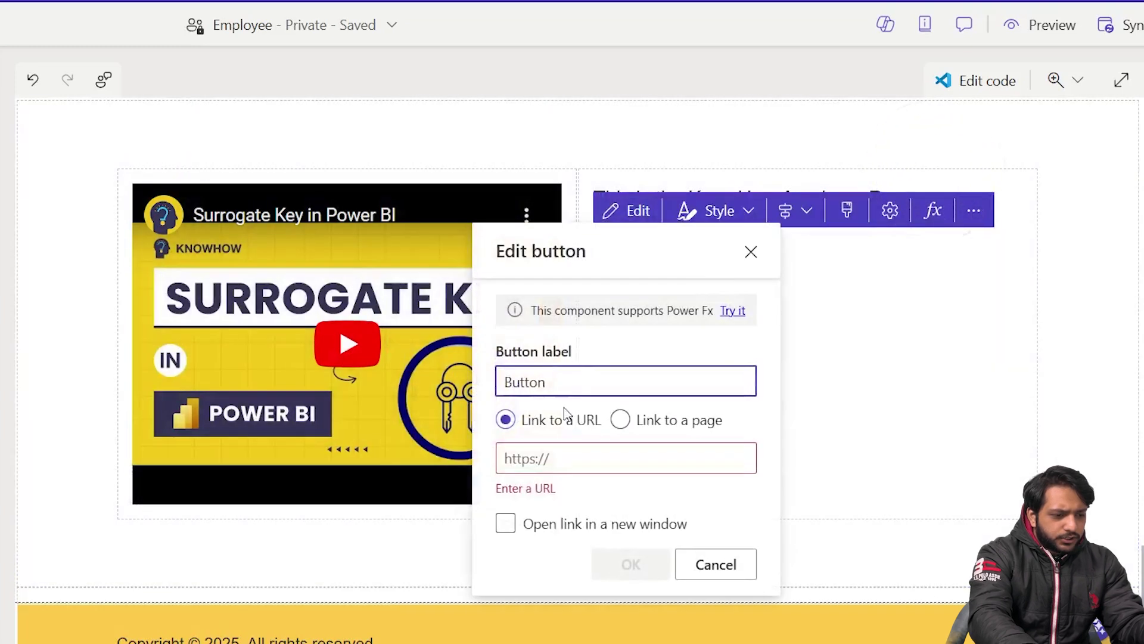
left_click(548, 465)
key("ctrl+v")
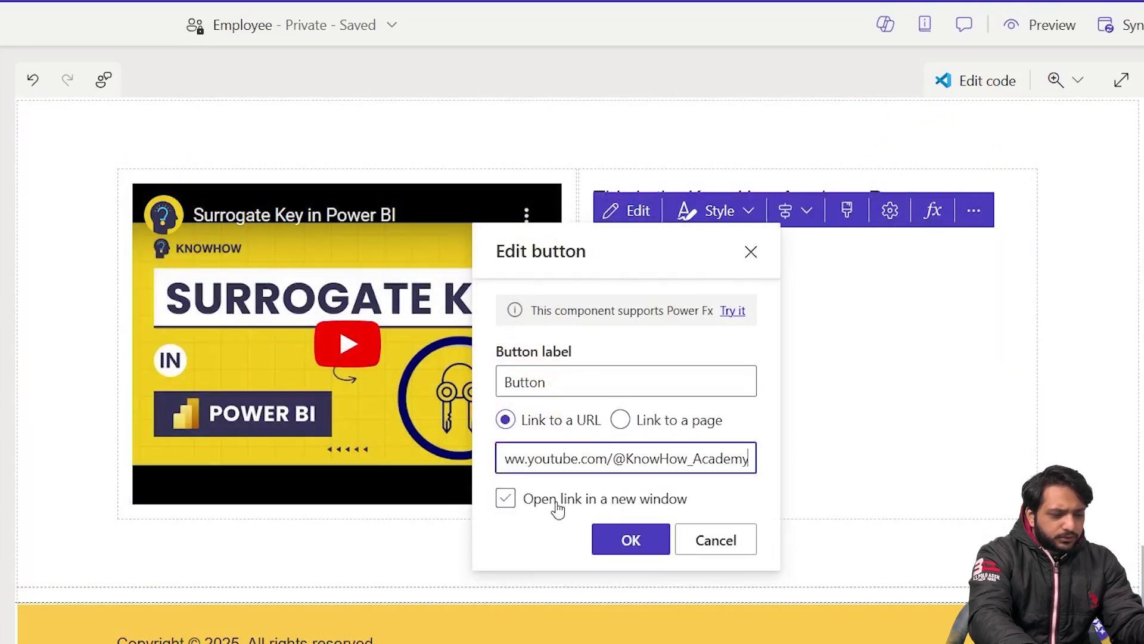
key("Tab")
left_click(521, 382)
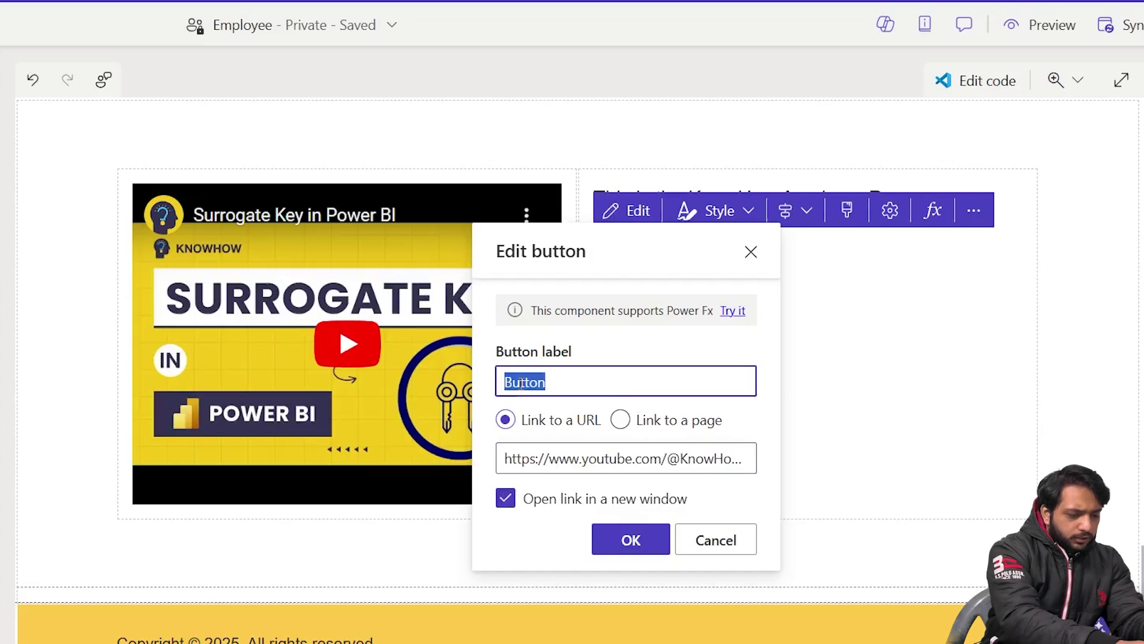
type("Re")
key("BackSpace")
key("BackSpace")
type("Kmp")
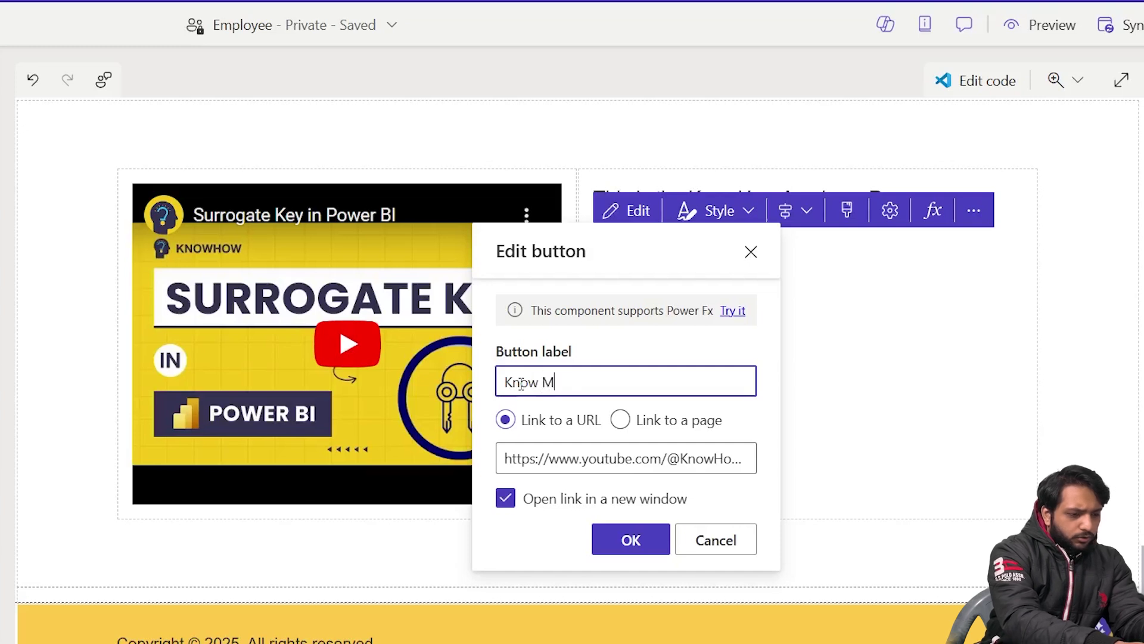
left_click(622, 547)
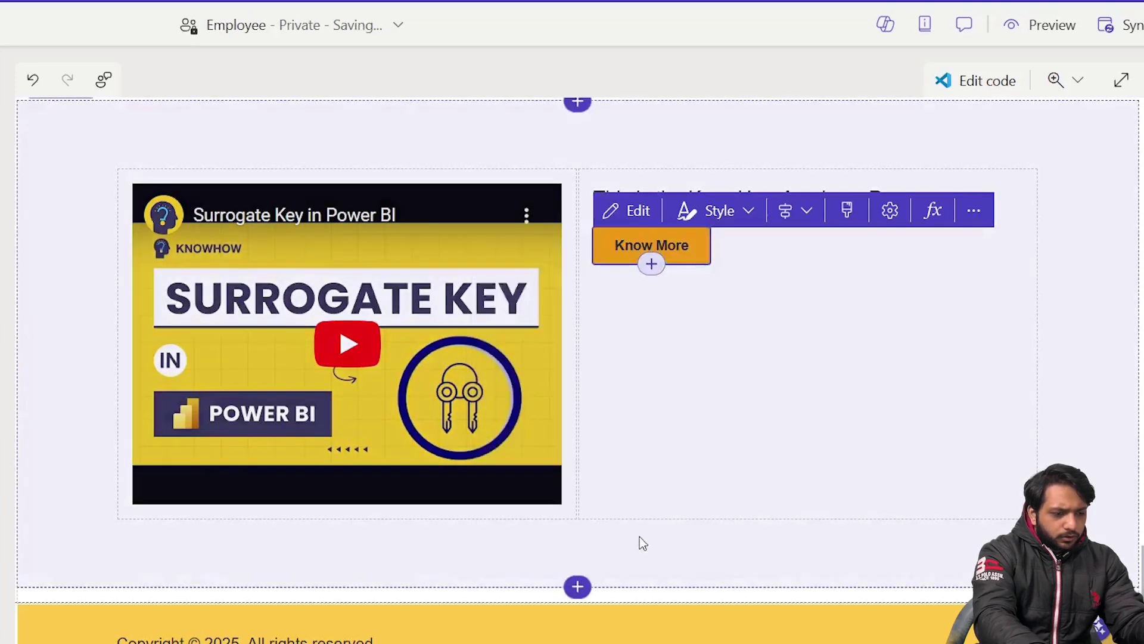
- Add 'To know more about this click the button below.' to the text beside the video
left_click(837, 261)
left_click(948, 209)
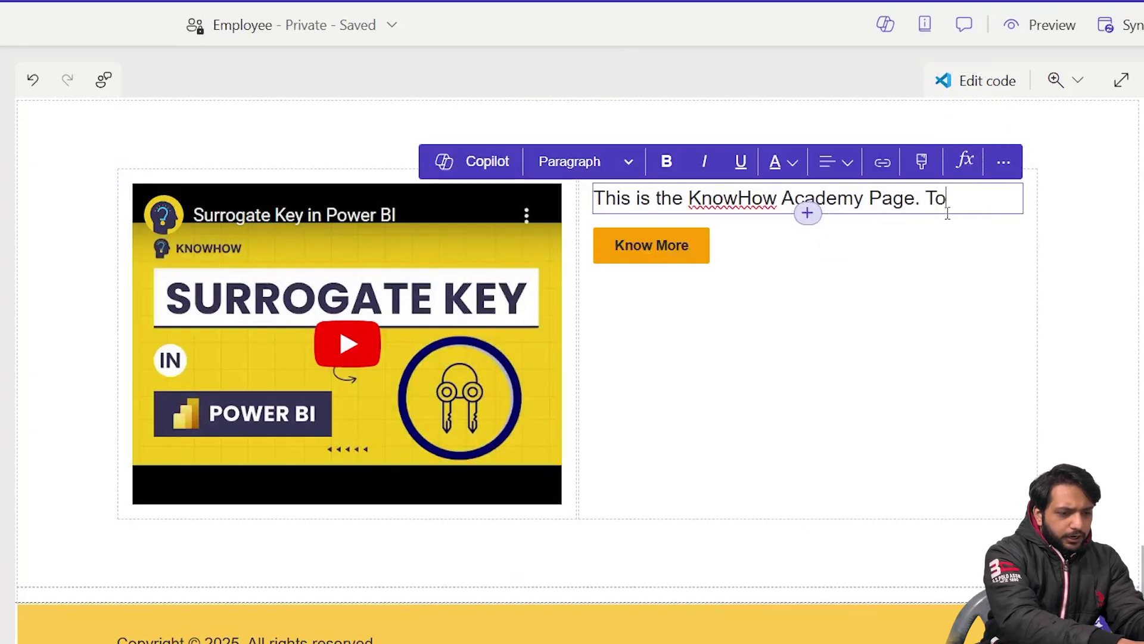
type("To know more about this click the button below.")
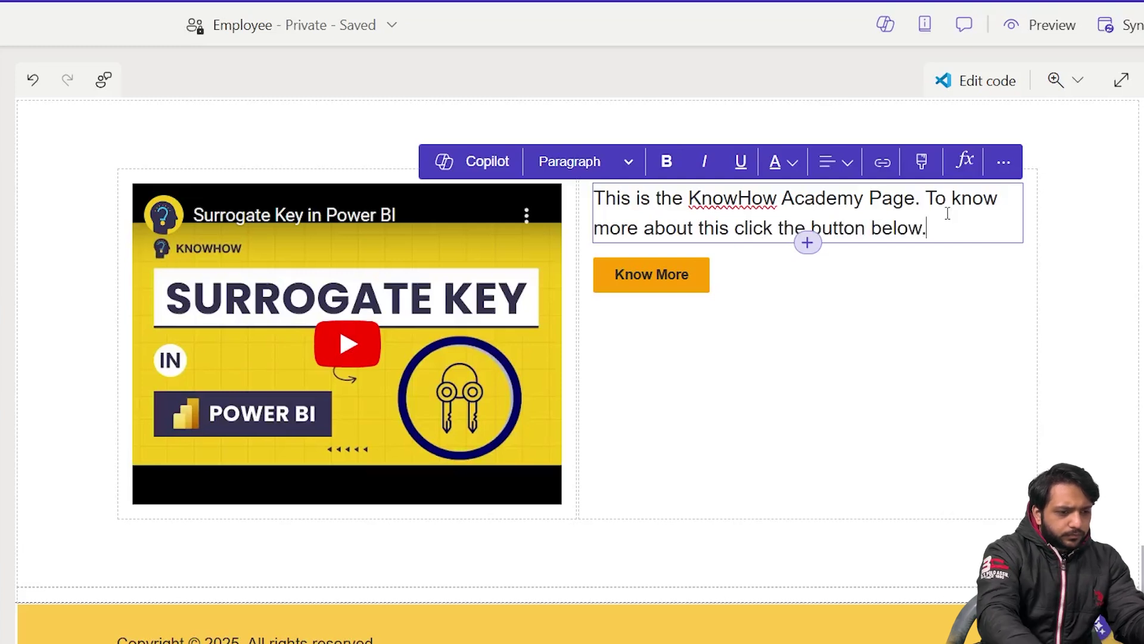
- Format the caption as bold Heading 2
left_click(570, 164)
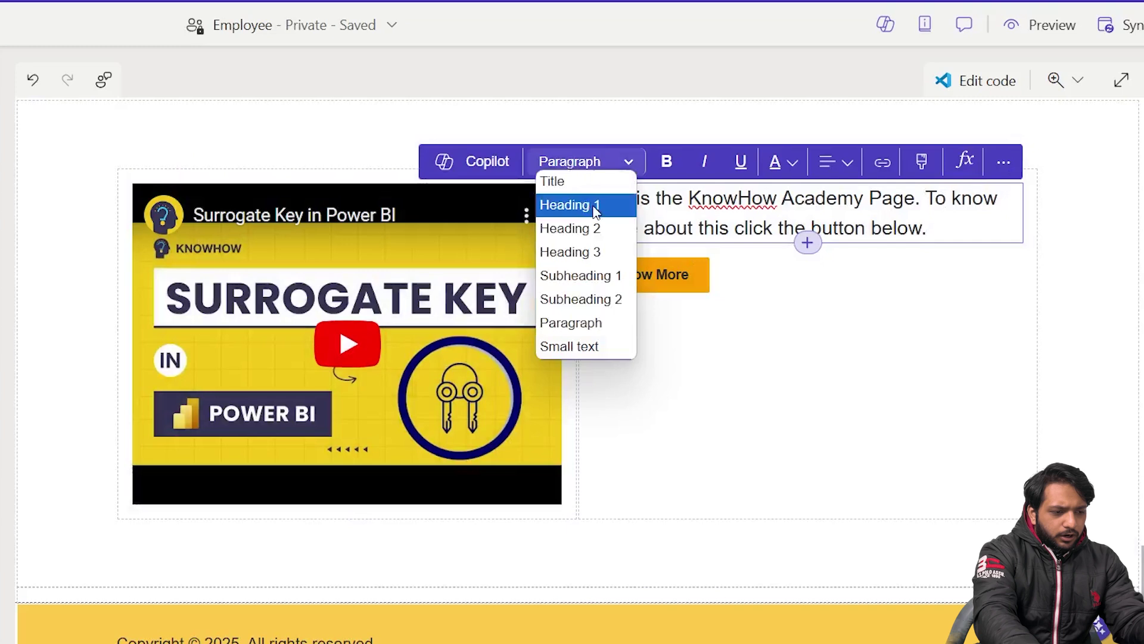
left_click(596, 232)
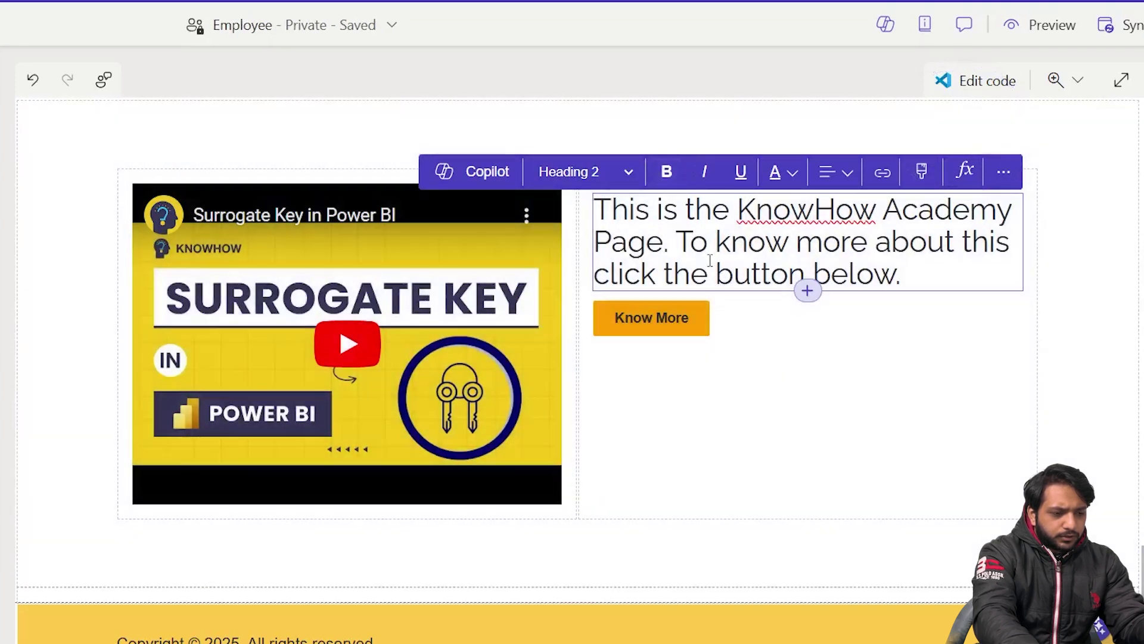
triple_click(709, 260)
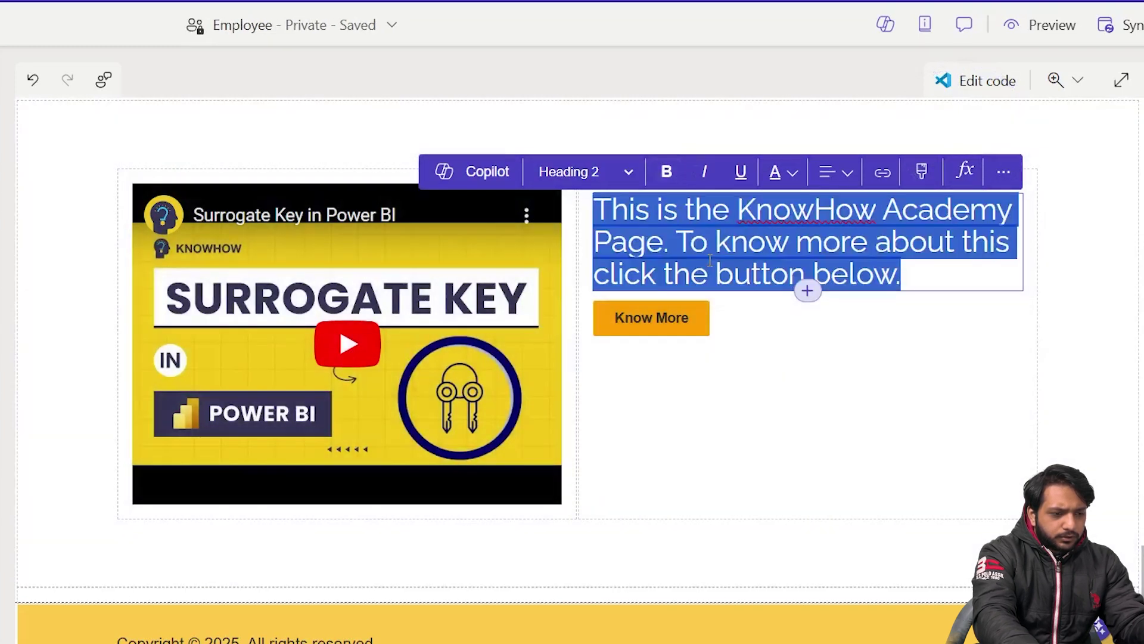
left_click(667, 173)
left_click(768, 338)
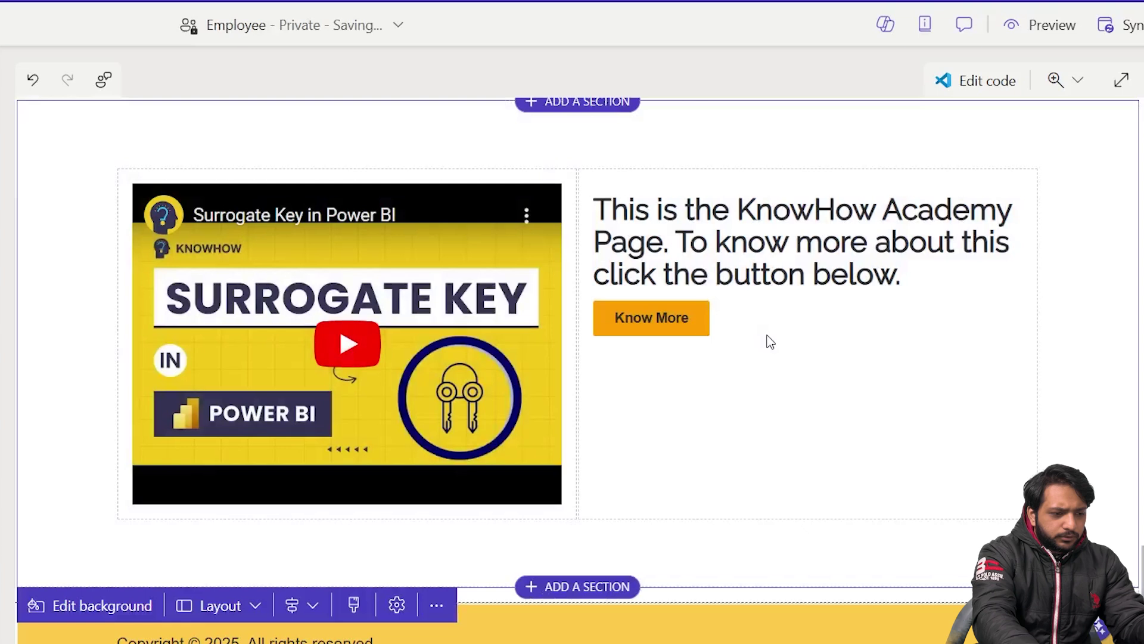
- Centre the video section's content horizontally and vertically
scroll(255, 193, "up", 5)
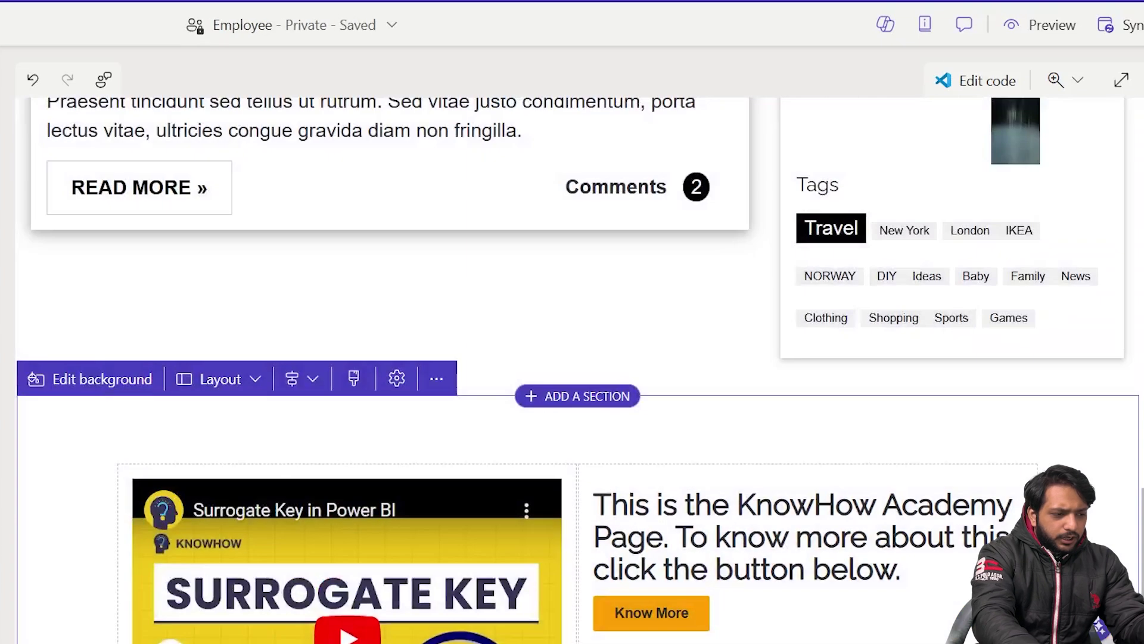
left_click(205, 379)
left_click(992, 382)
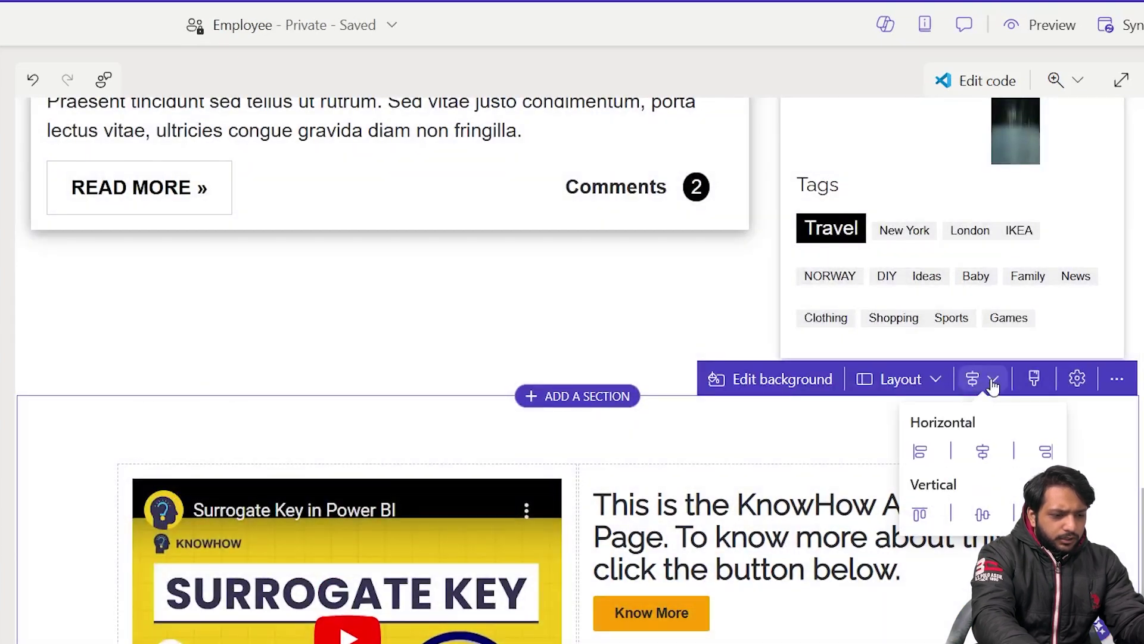
left_click(978, 461)
left_click(962, 386)
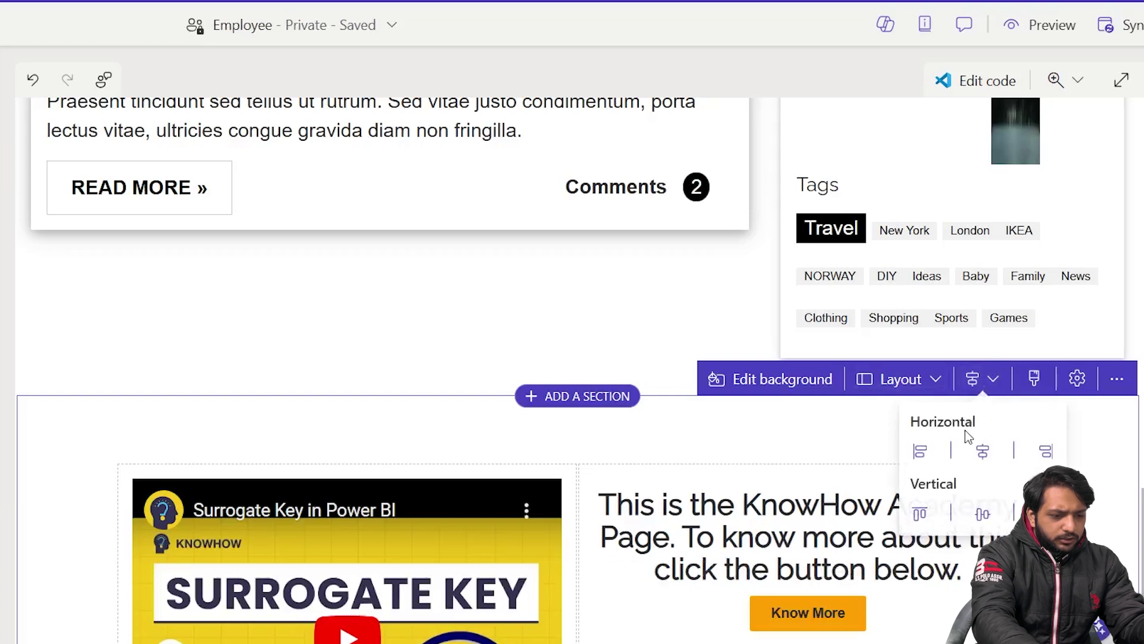
left_click(995, 514)
- Insert a 35 px spacer between the caption text and the Know More button
scroll(807, 503, "down", 5)
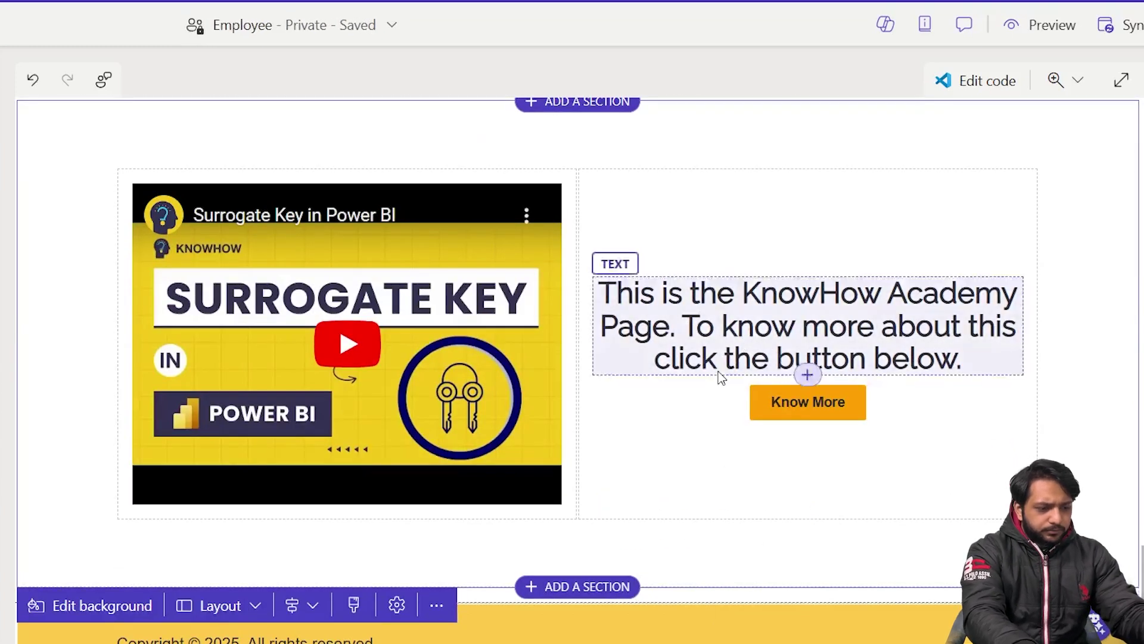
scroll(702, 440, "up", 2)
left_click(701, 439)
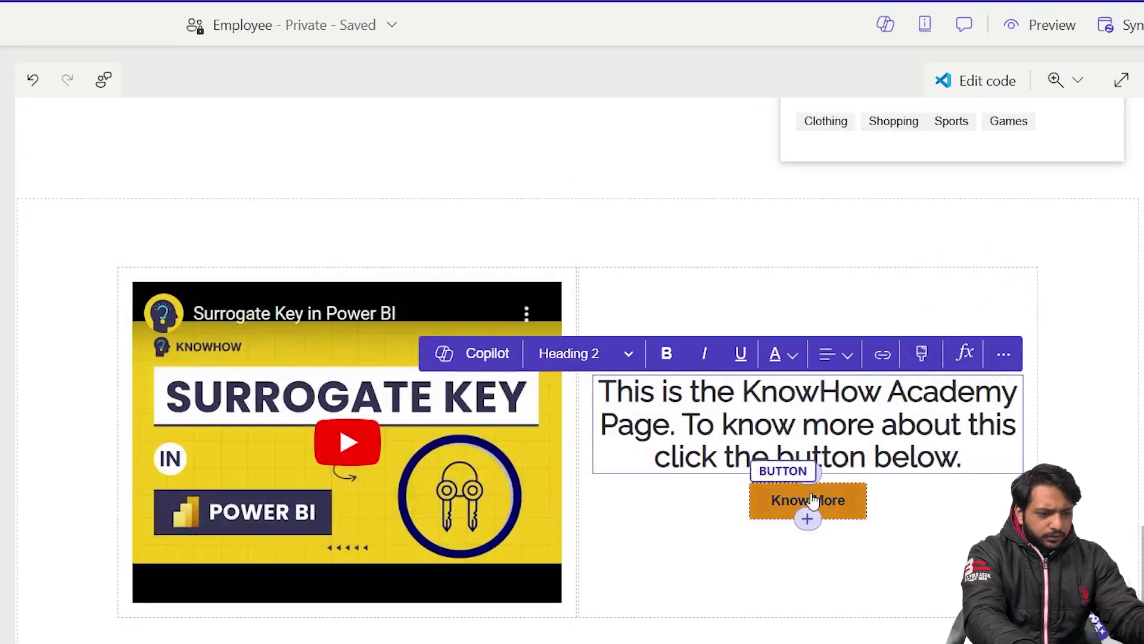
left_click(805, 472)
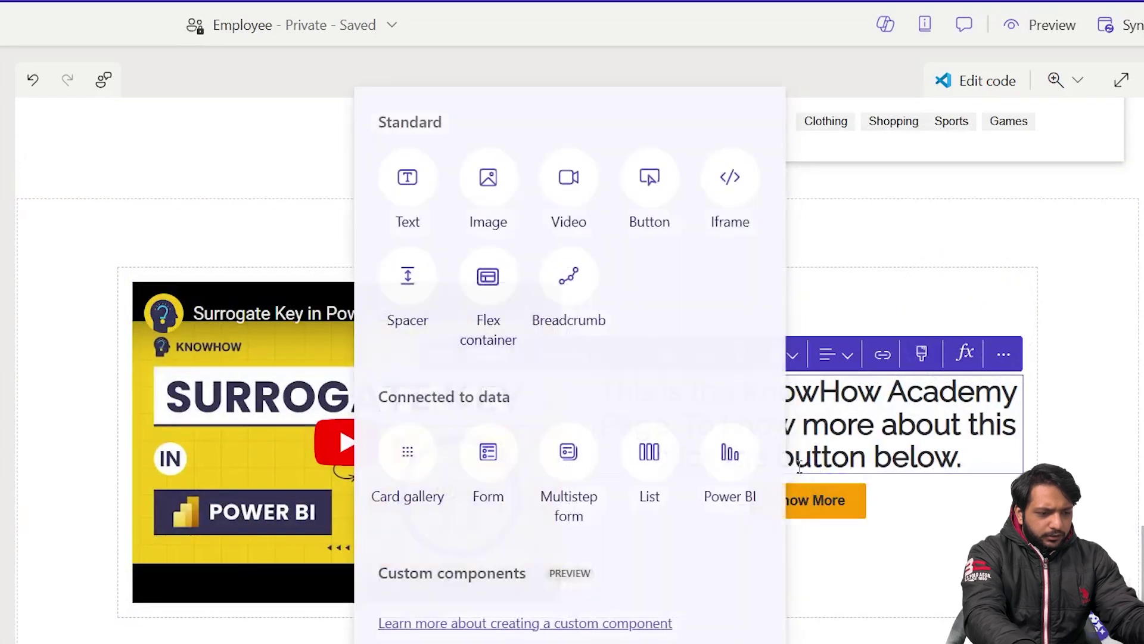
left_click(447, 304)
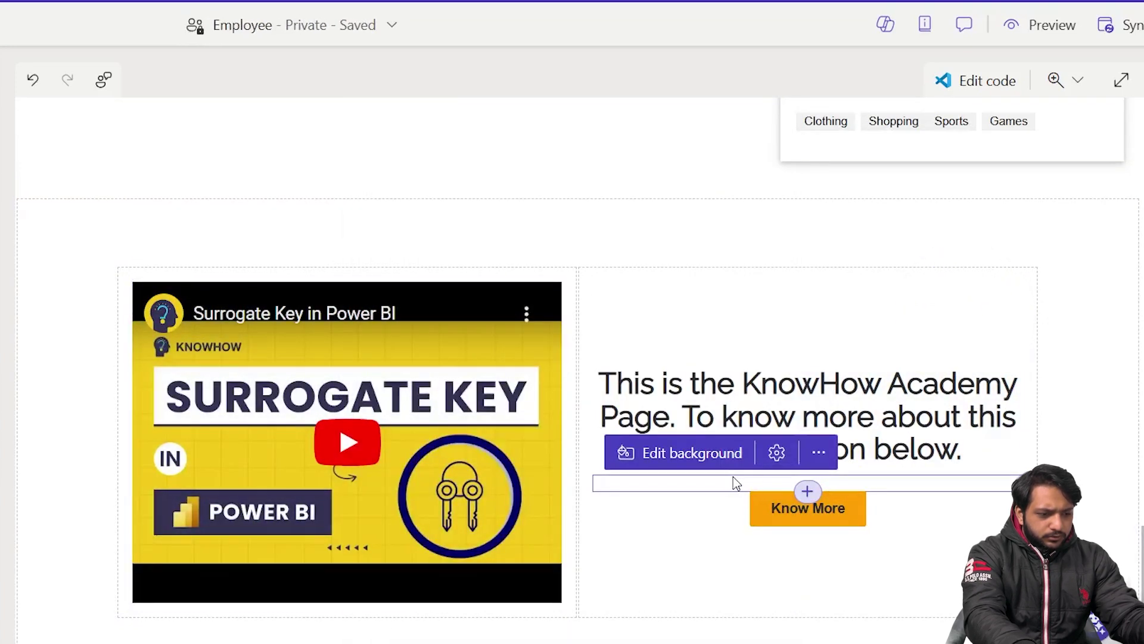
left_click(819, 453)
left_click(777, 453)
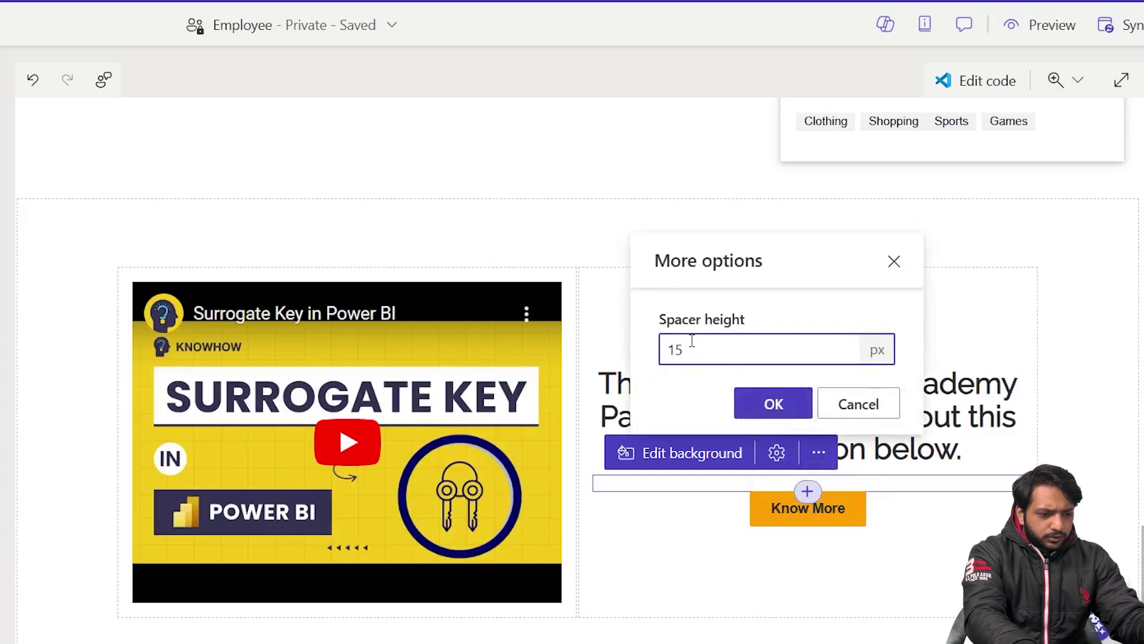
double_click(692, 342)
type("35")
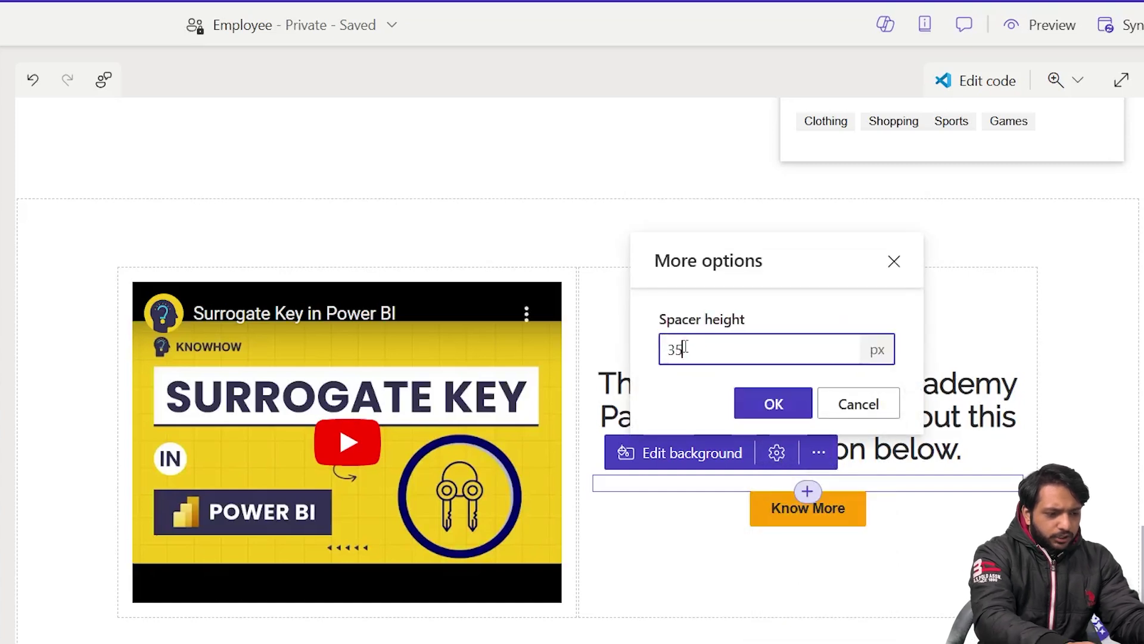
left_click(774, 404)
scroll(758, 451, "down", 2)
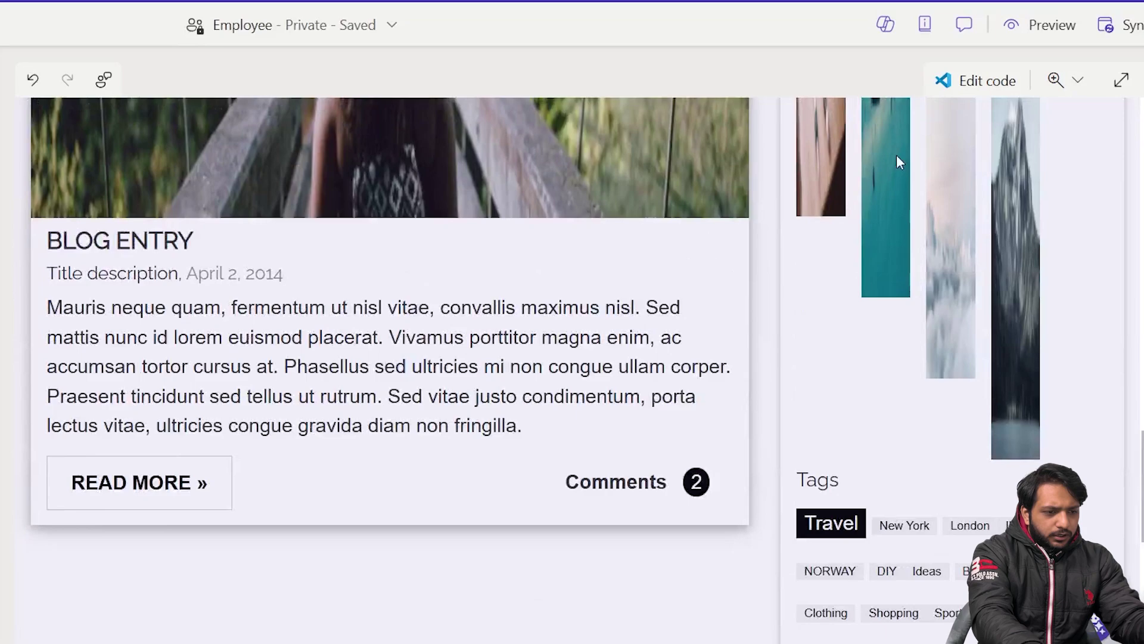
- Preview the site at desktop size and check Know More opens the KnowHow Academy YouTube channel
scroll(896, 158, "up", 5)
left_click(1019, 33)
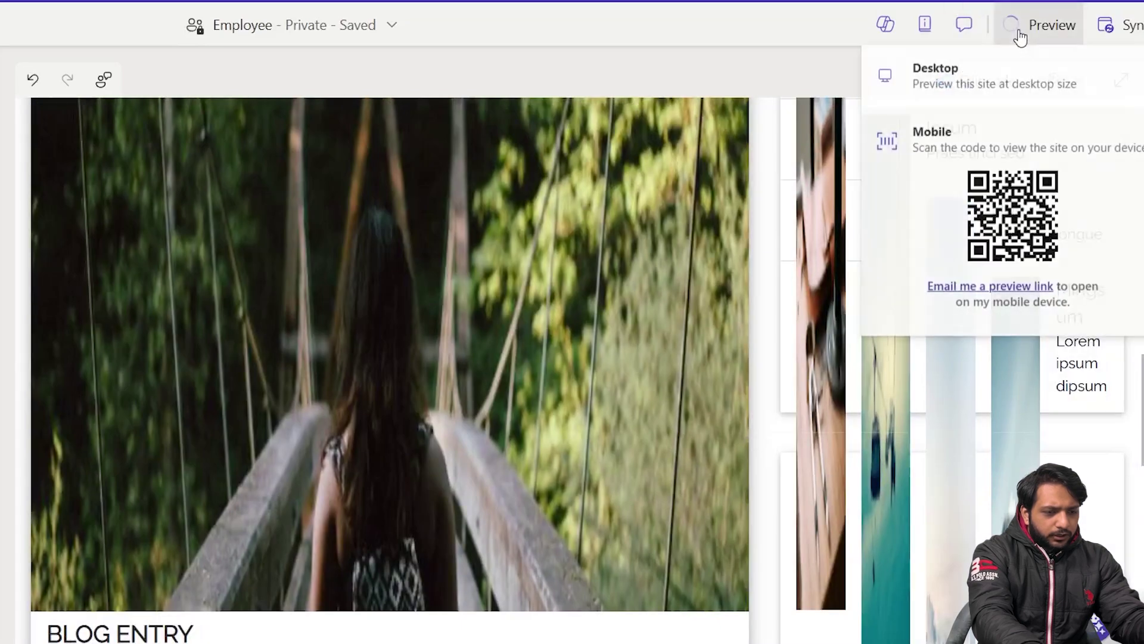
left_click(925, 102)
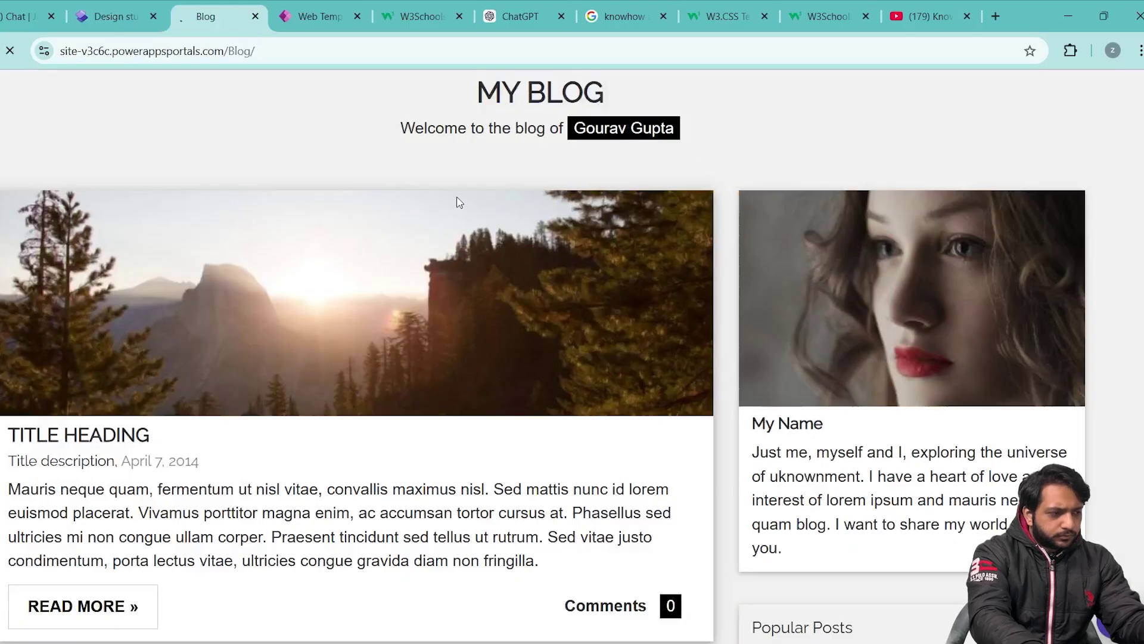
scroll(459, 202, "down", 15)
scroll(515, 435, "up", 4)
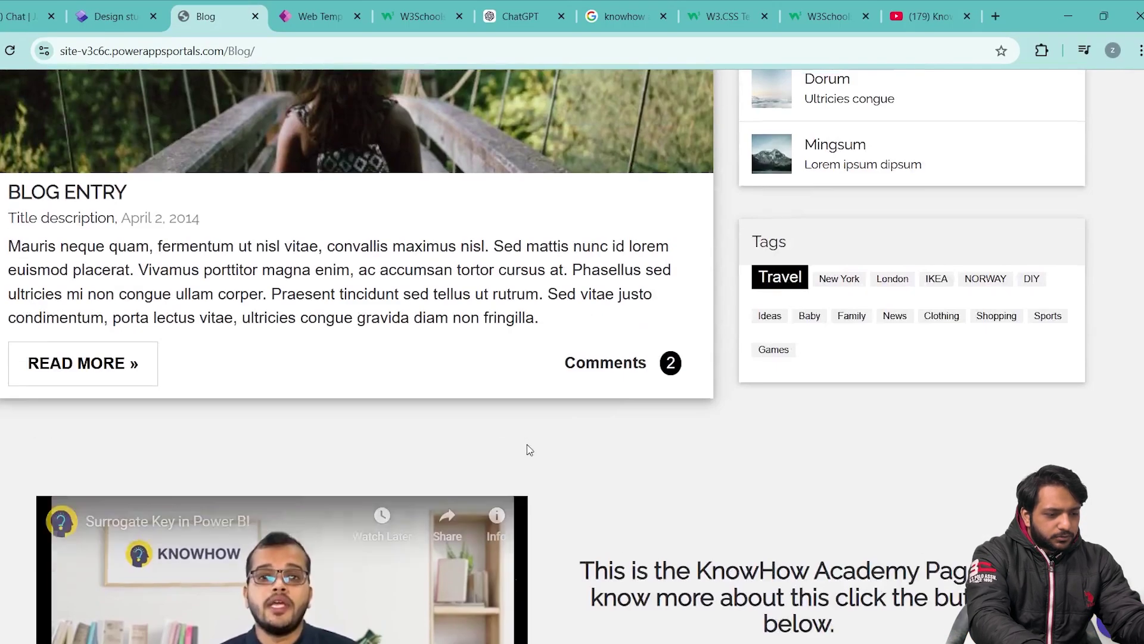
scroll(527, 445, "down", 4)
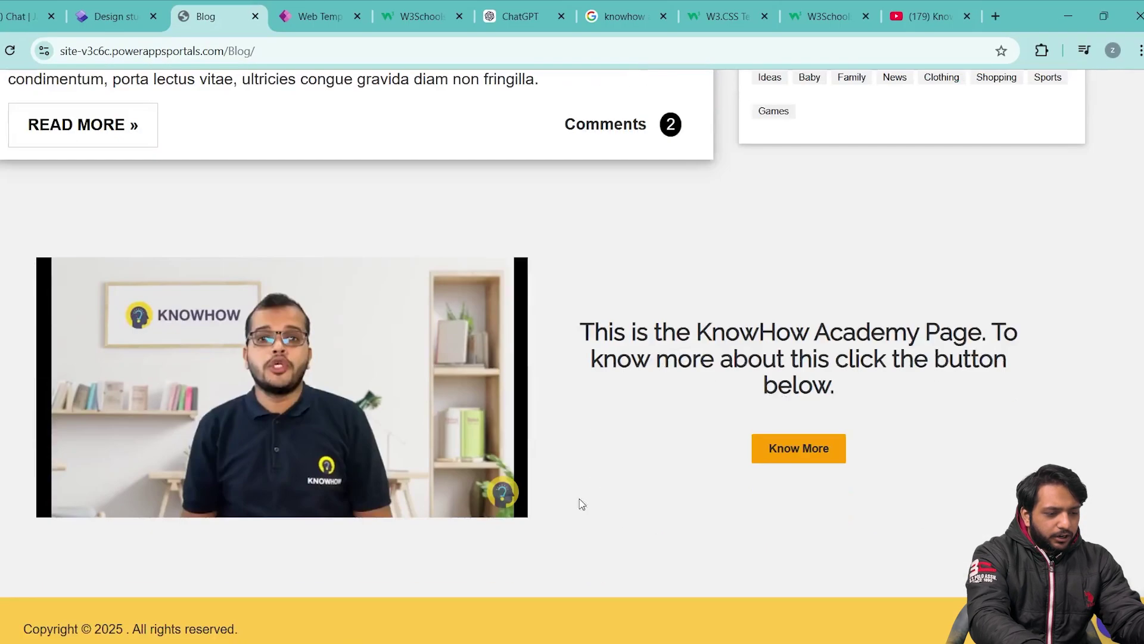
left_click(799, 448)
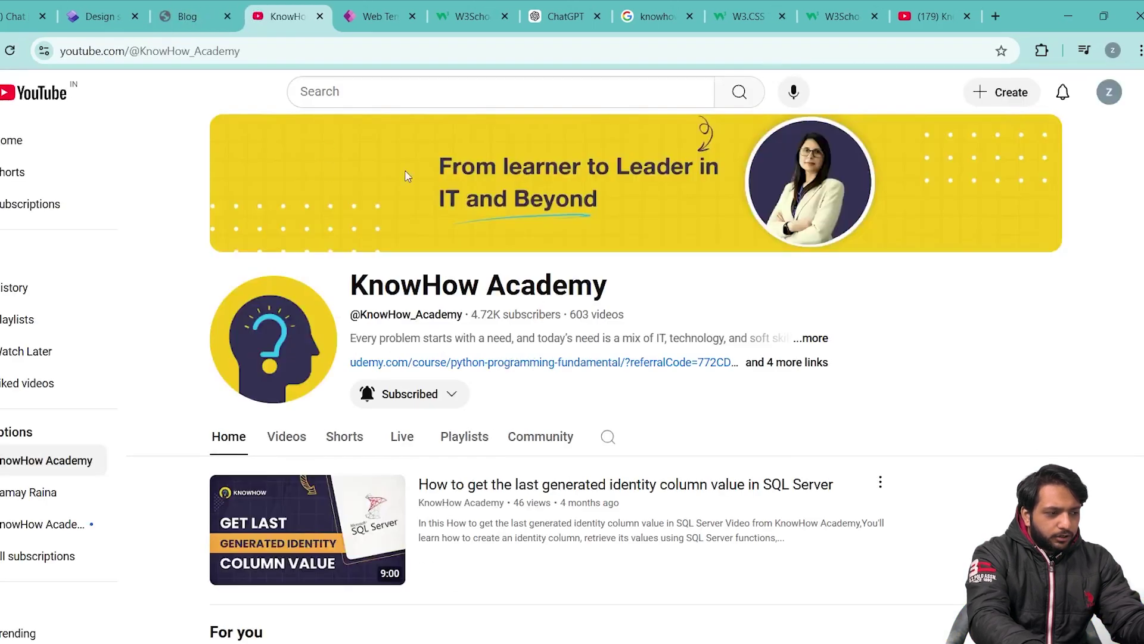
key("ctrl+w")
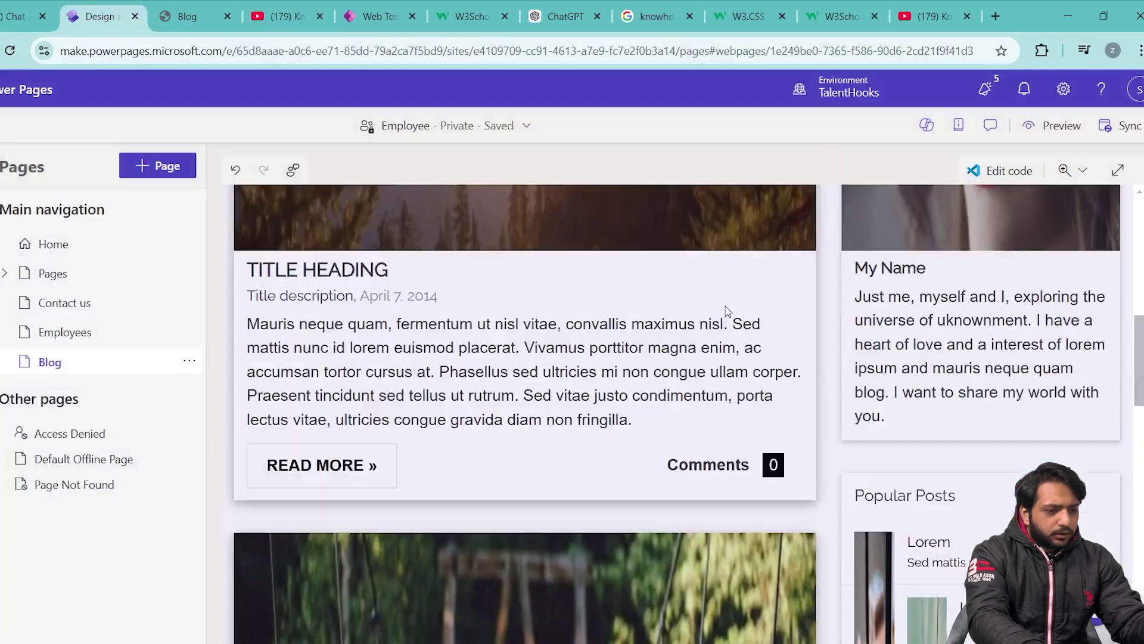
- Return to the live Blog page and scroll to the first post's READ MORE button
scroll(812, 377, "up", 15)
scroll(861, 441, "down", 18)
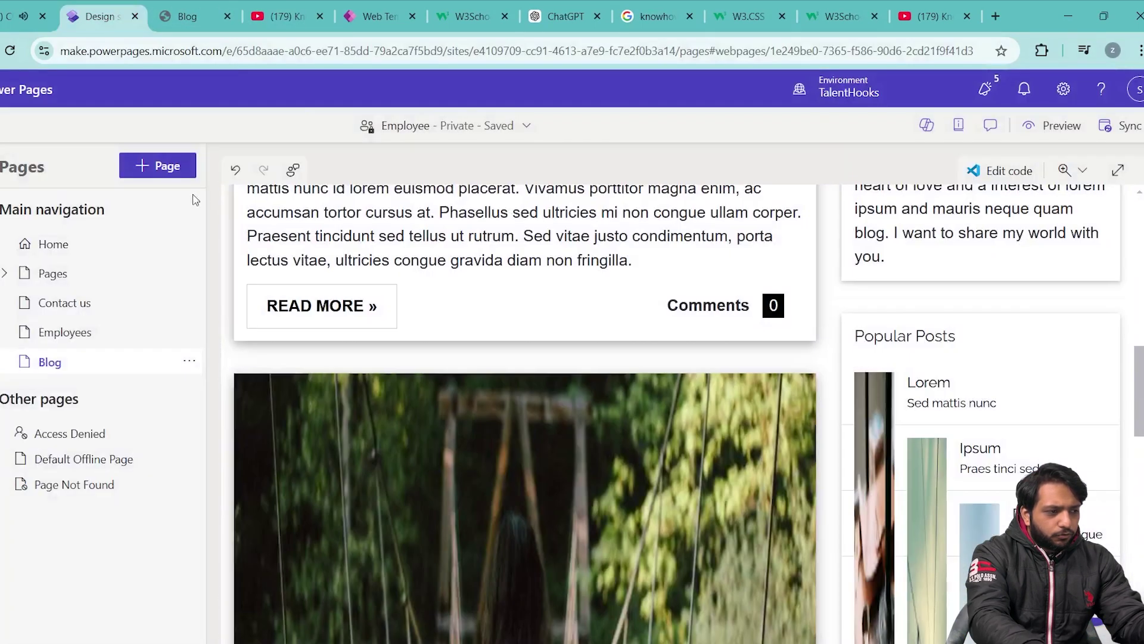
left_click(170, 6)
scroll(57, 203, "up", 15)
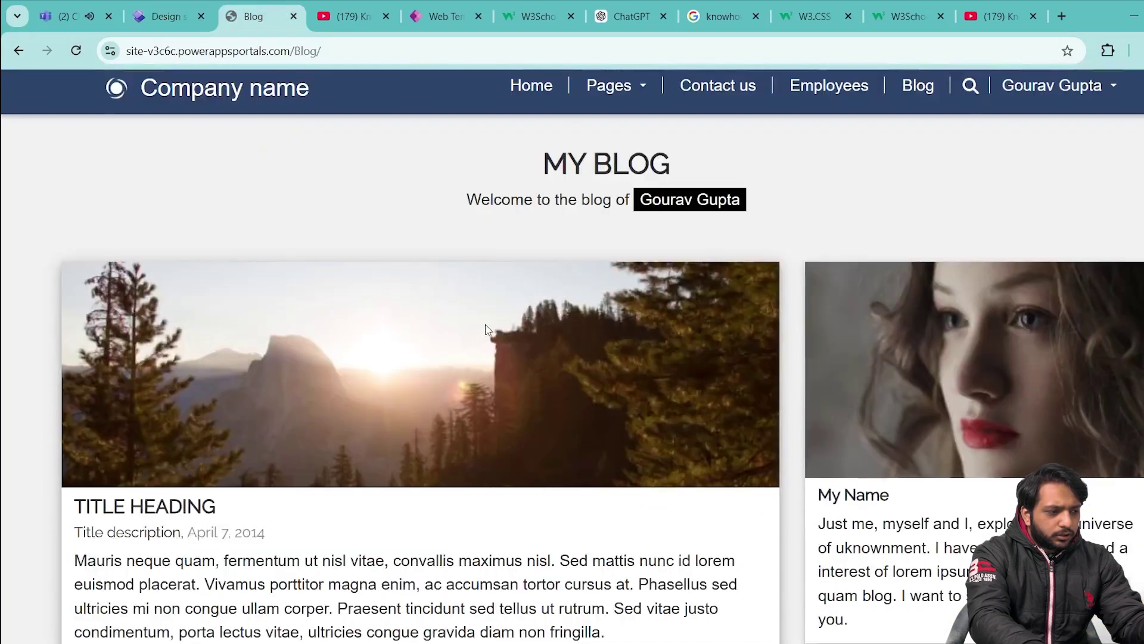
scroll(57, 202, "down", 8)
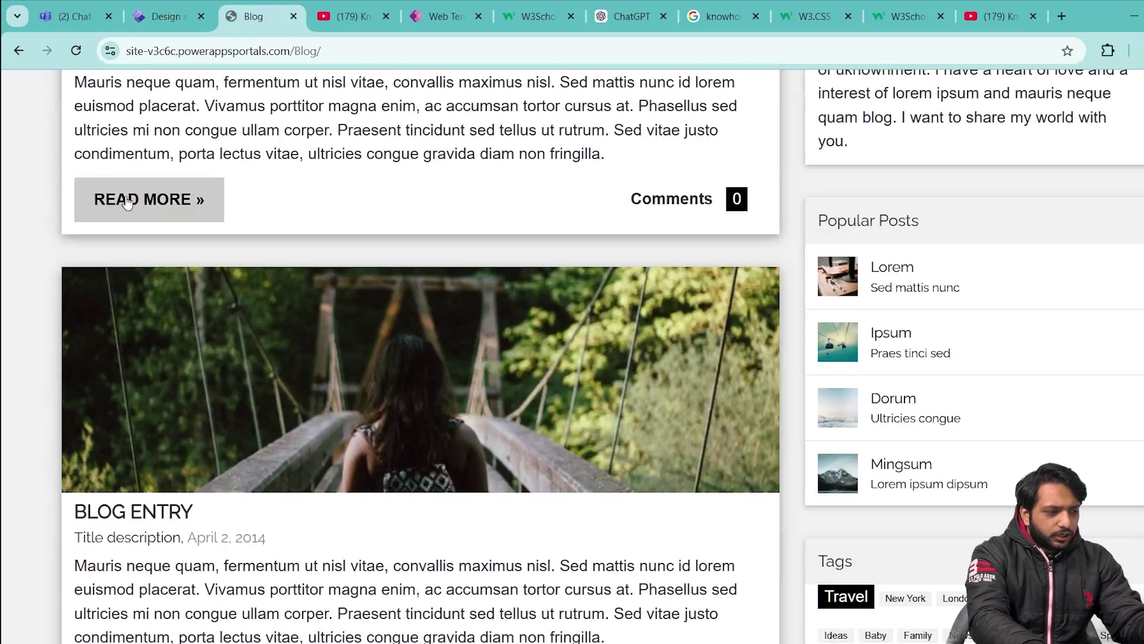
scroll(127, 219, "down", 5)
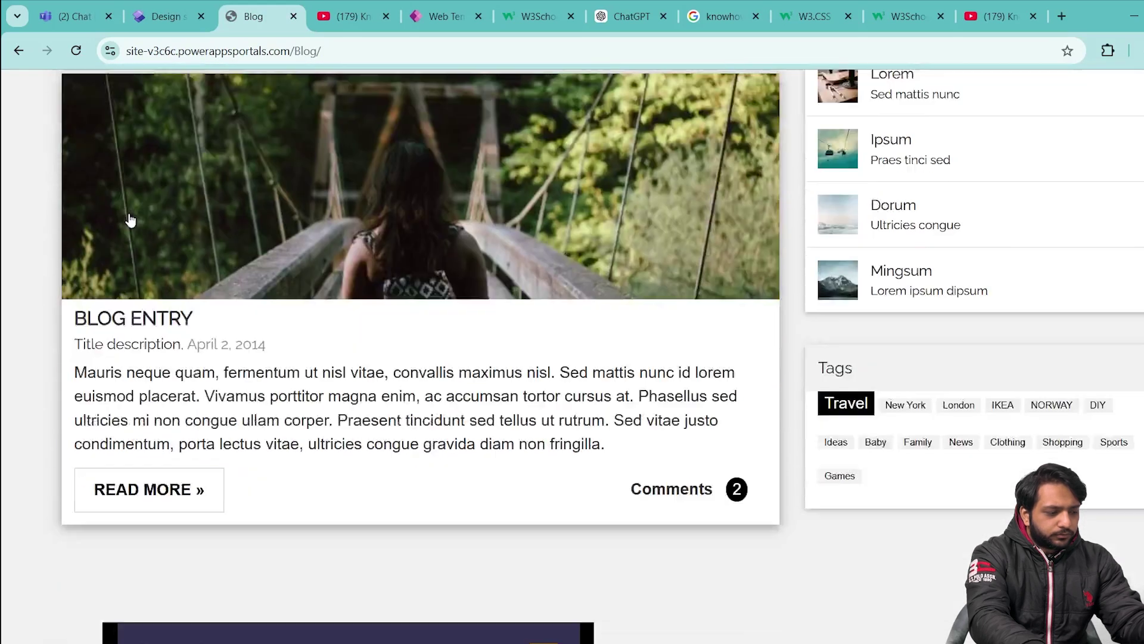
scroll(149, 363, "up", 5)
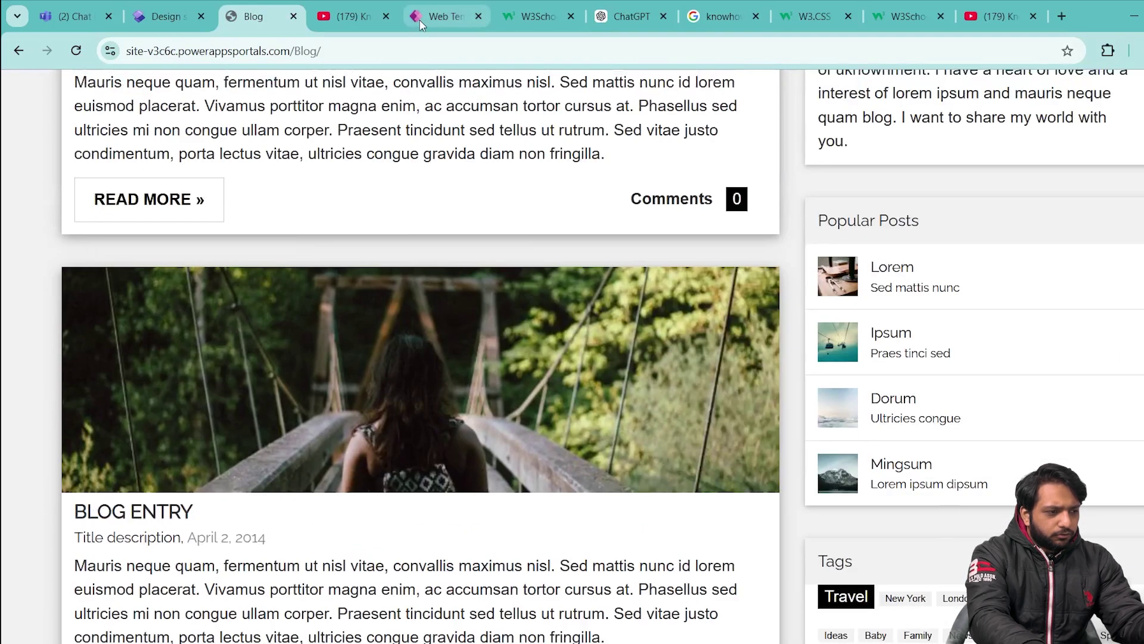
- Bring up the MyBlog web template's source code
left_click(447, 16)
scroll(355, 302, "up", 15)
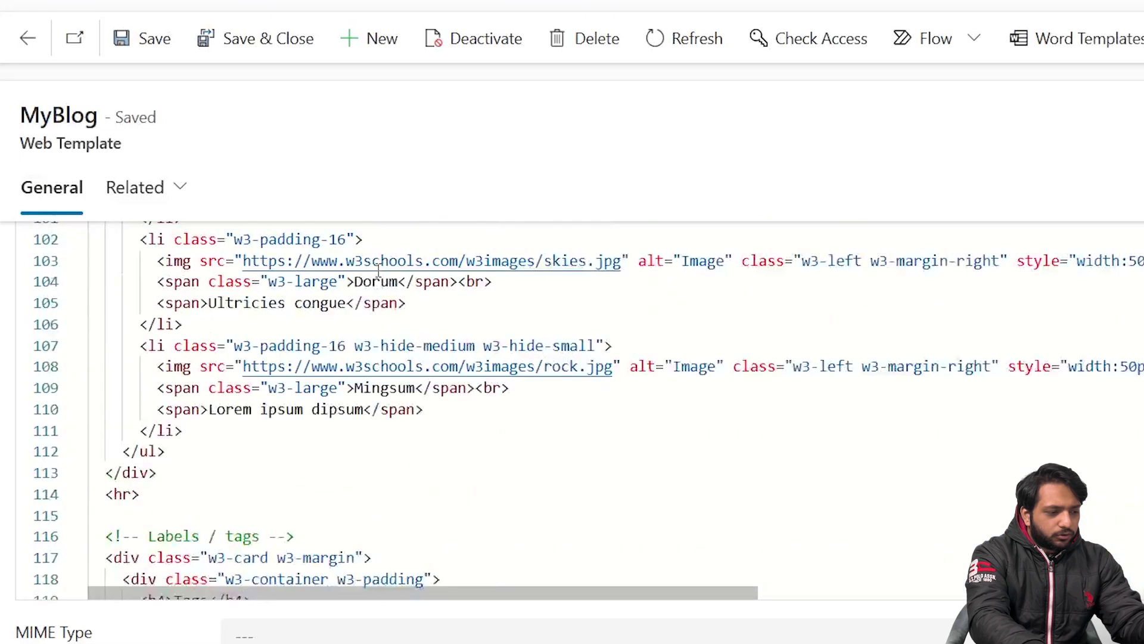
scroll(404, 343, "up", 4)
scroll(417, 345, "down", 1)
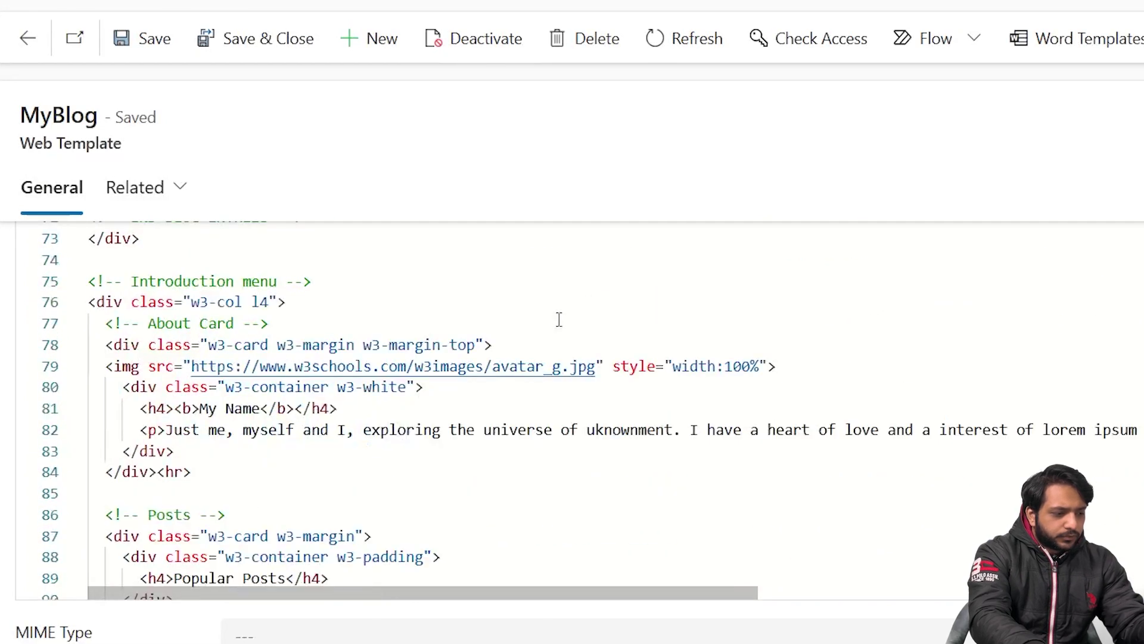
left_click(588, 286)
scroll(554, 306, "up", 5)
scroll(574, 307, "up", 18)
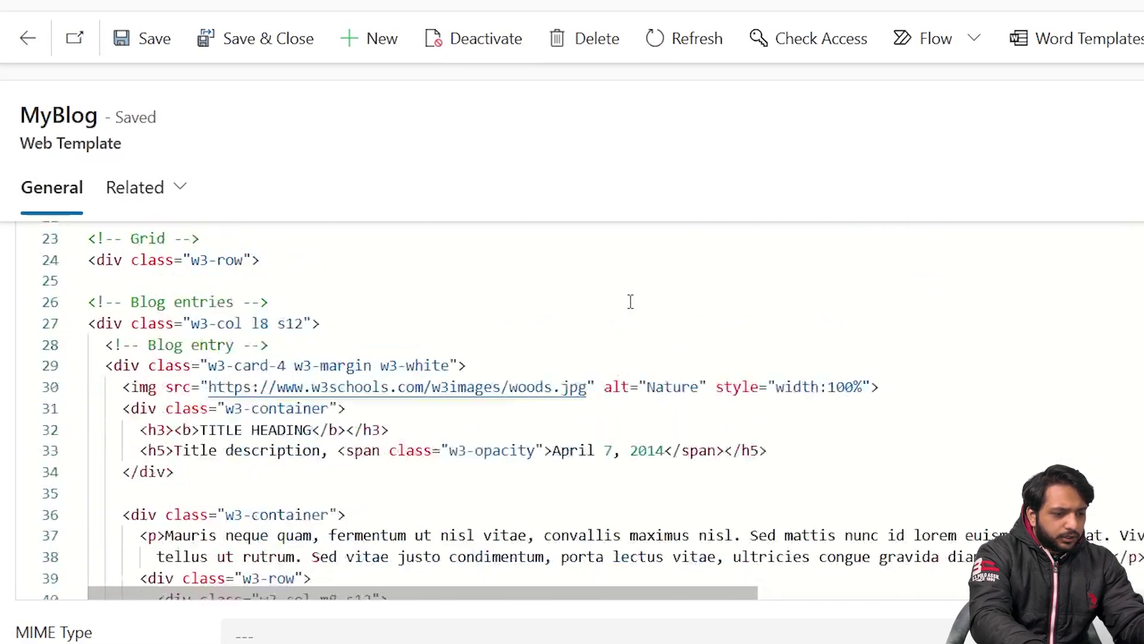
- Search the template code for 'Read' to locate the READ MORE button
left_click(826, 305)
key("ctrl+f")
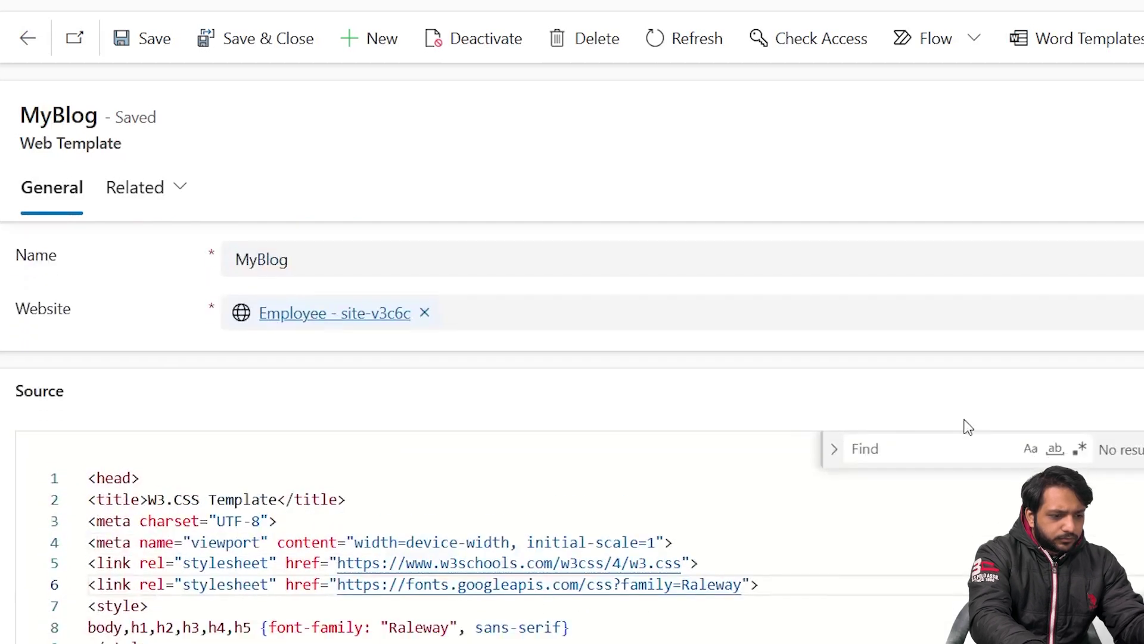
left_click(975, 443)
type("Reade")
key("BackSpace")
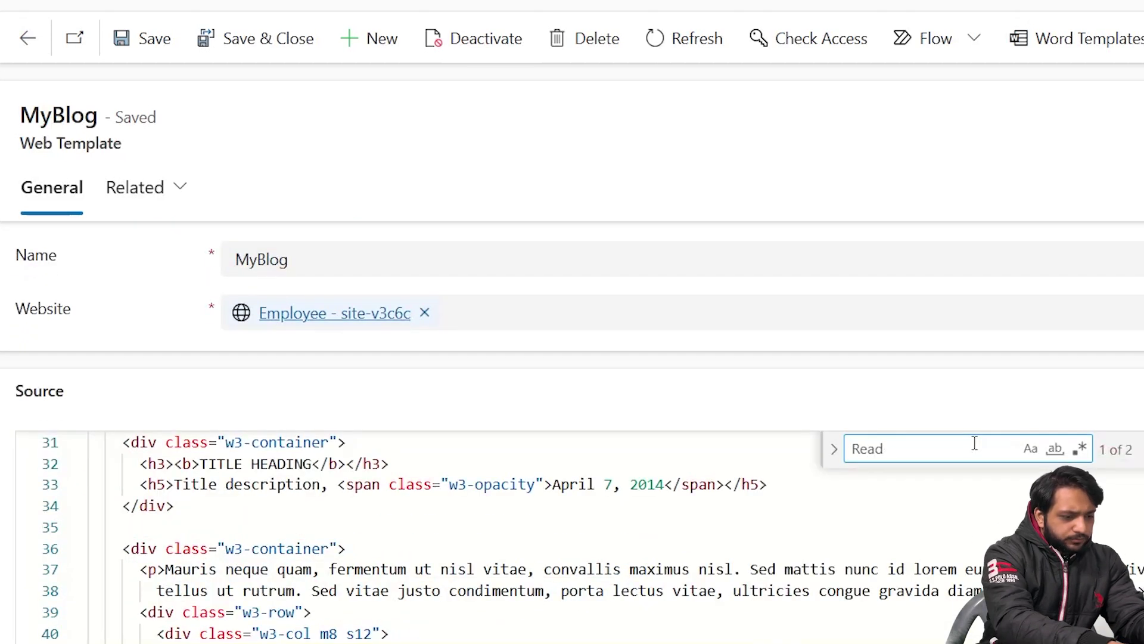
key("Escape")
- Replace the opening button tag on line 41 with a href=""
scroll(537, 536, "down", 3)
left_click(311, 551)
left_click(260, 465)
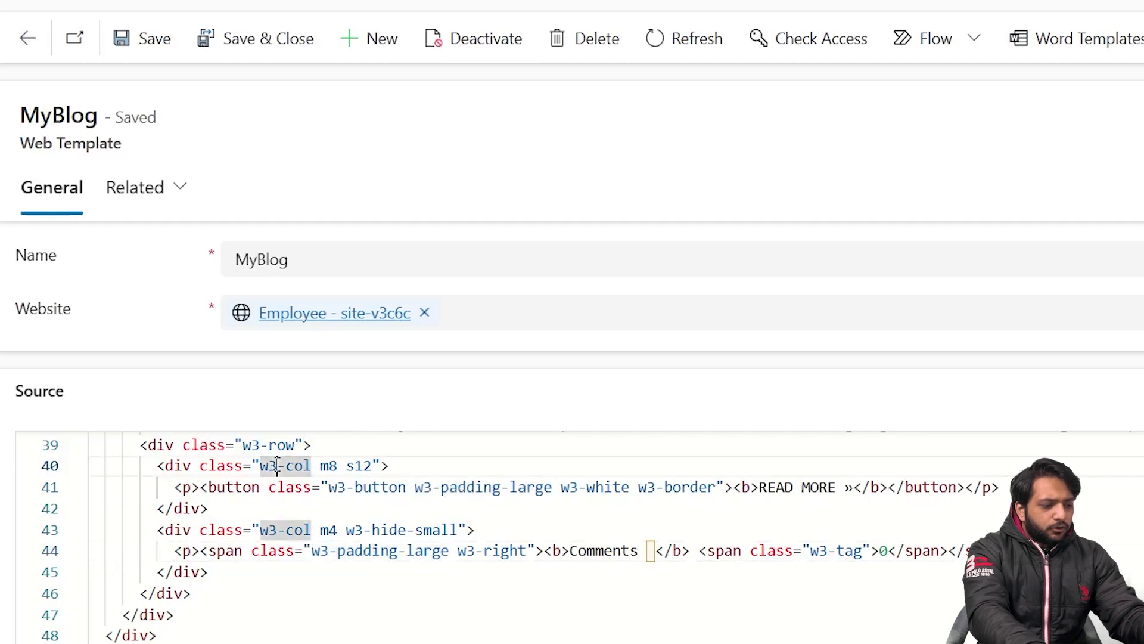
double_click(243, 486)
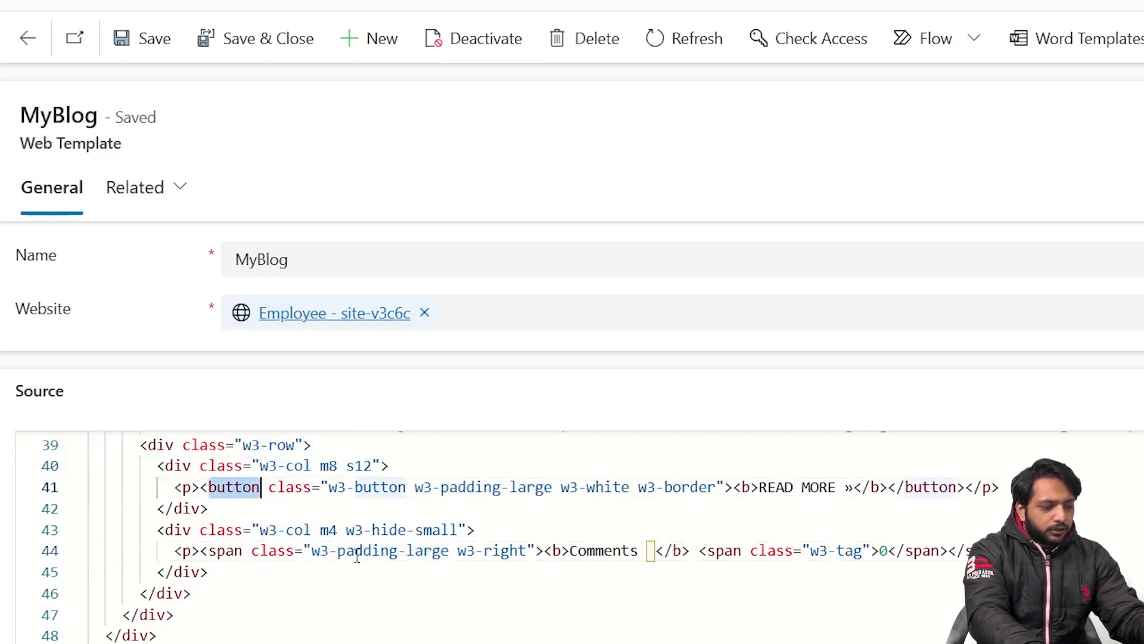
type("a")
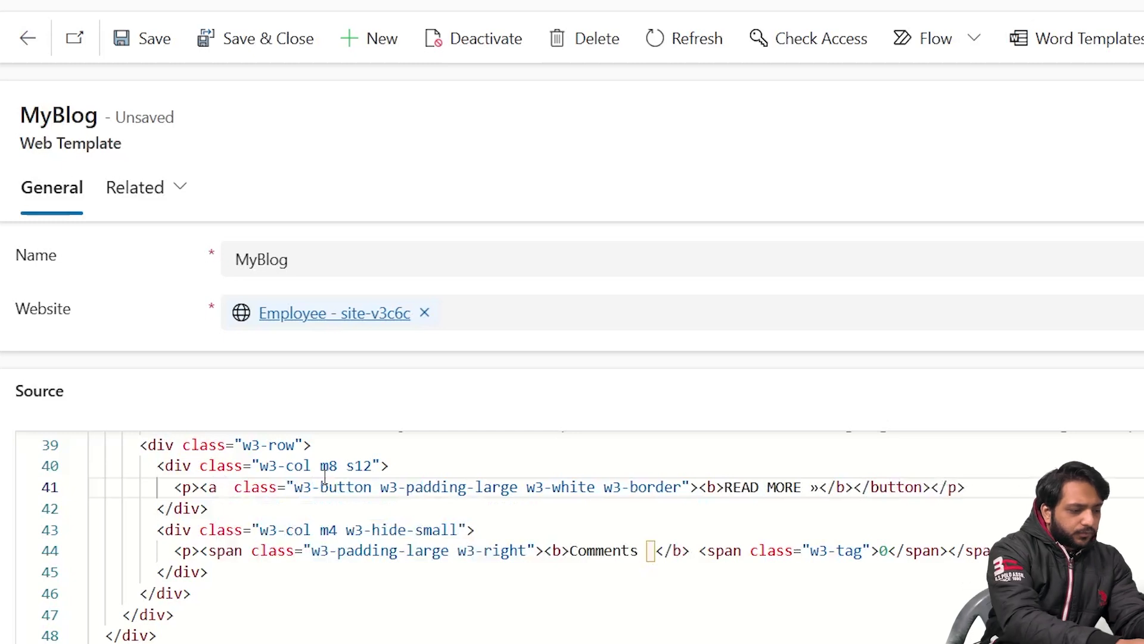
type(" href")
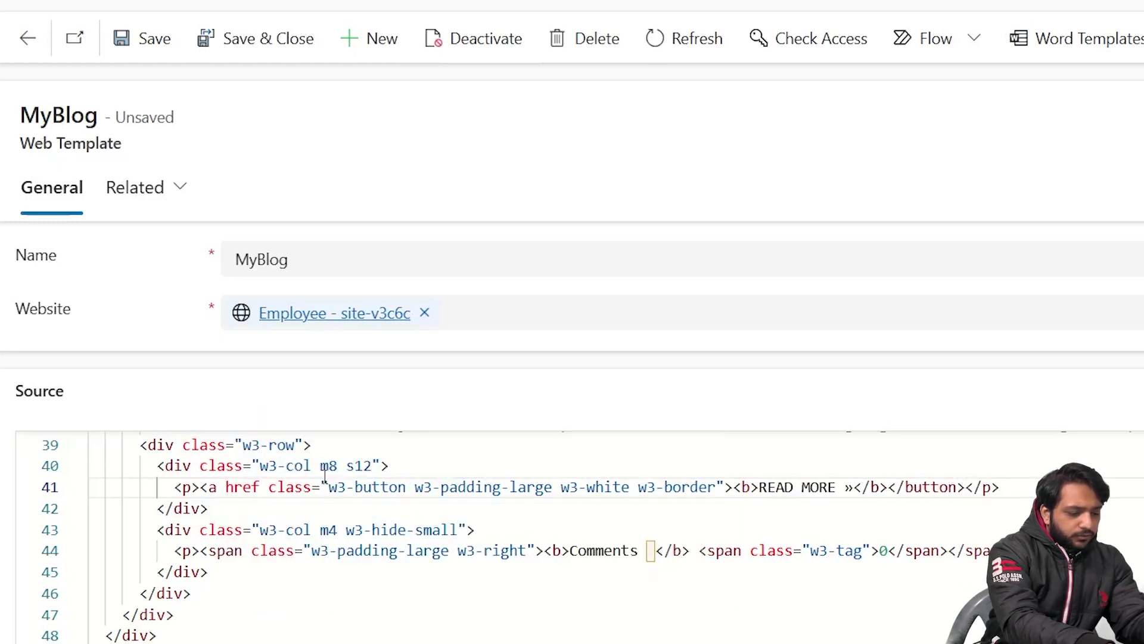
type("=\"\"")
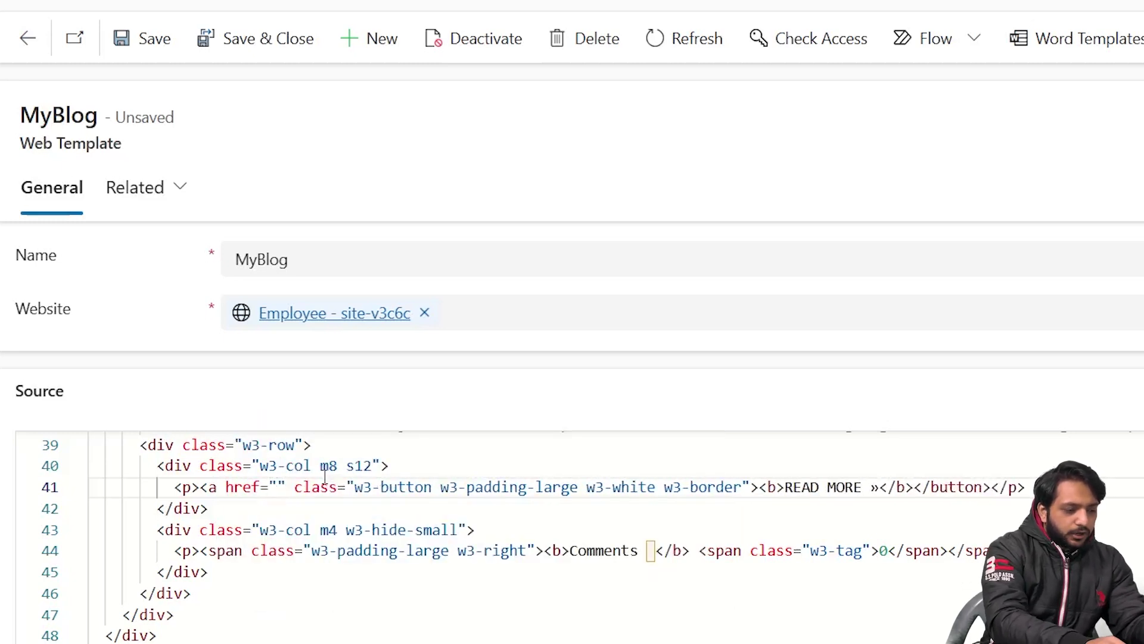
- Paste the KnowHow Academy YouTube channel URL into the READ MORE link's href
left_click(367, 11)
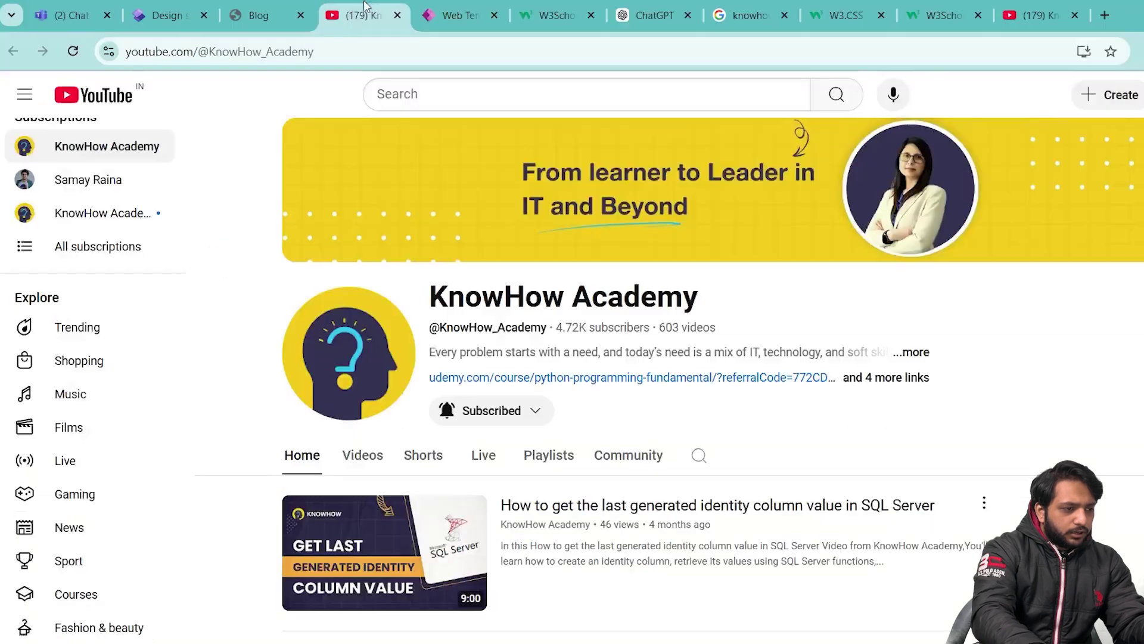
left_click(322, 48)
triple_click(337, 54)
key("ctrl+c")
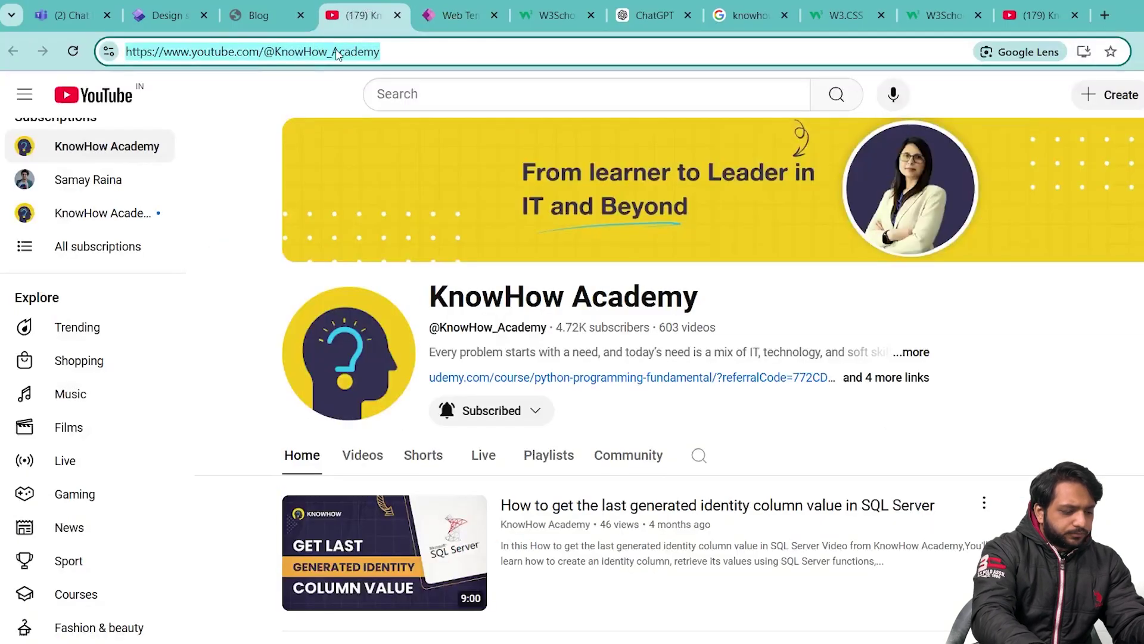
left_click(167, 15)
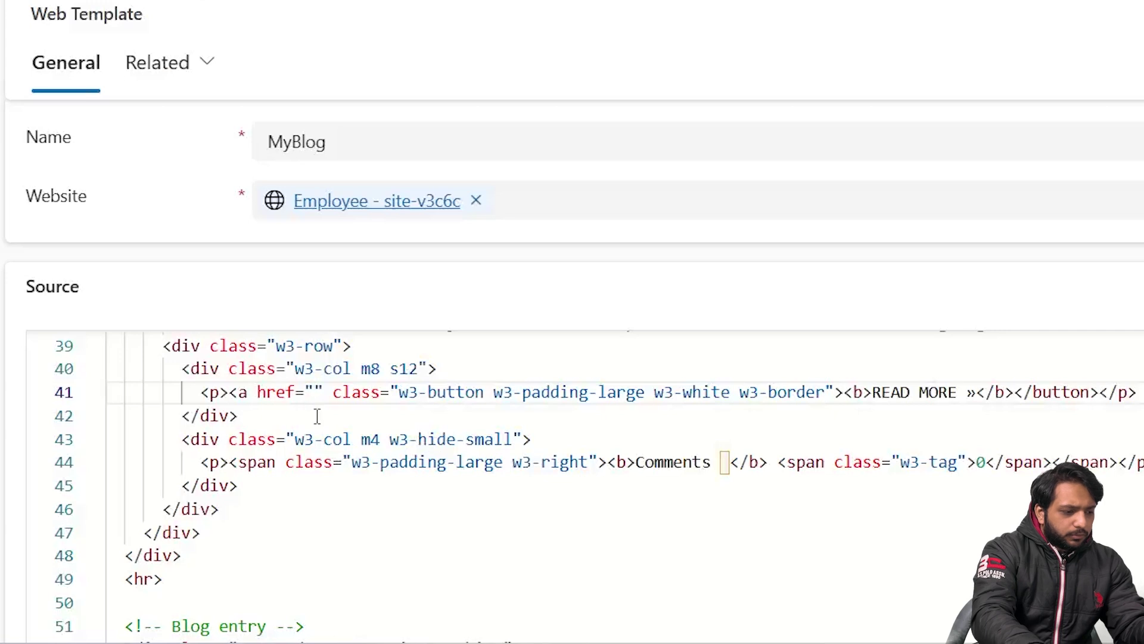
key("ctrl+v")
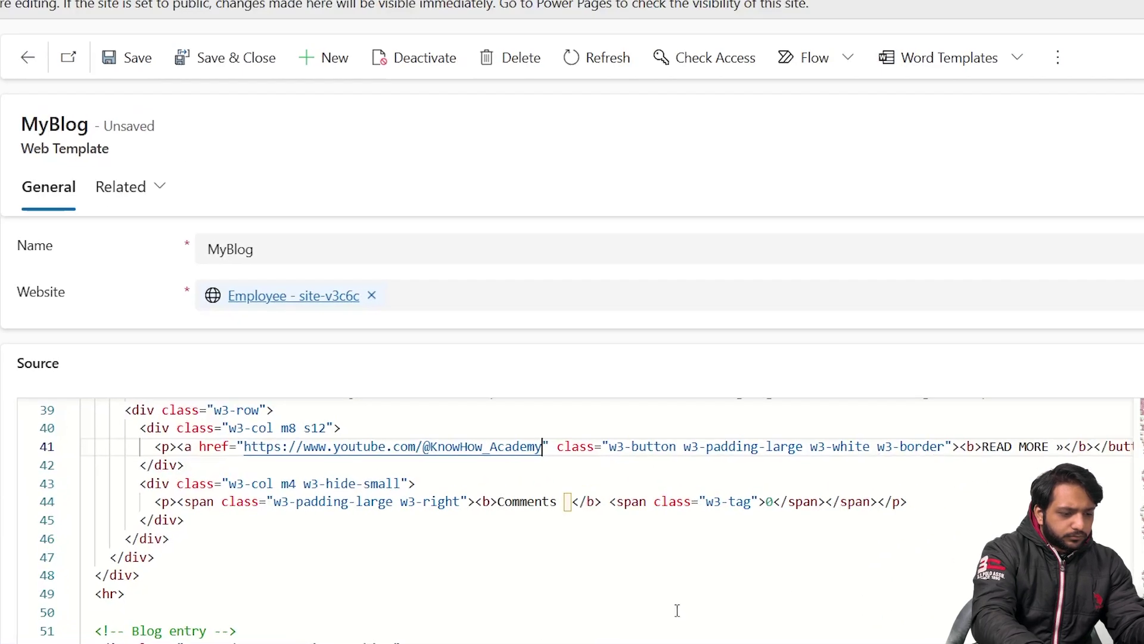
- Change line 41's closing </button> tag to </a>
left_click_drag(950, 451, 1072, 417)
left_click(1068, 451)
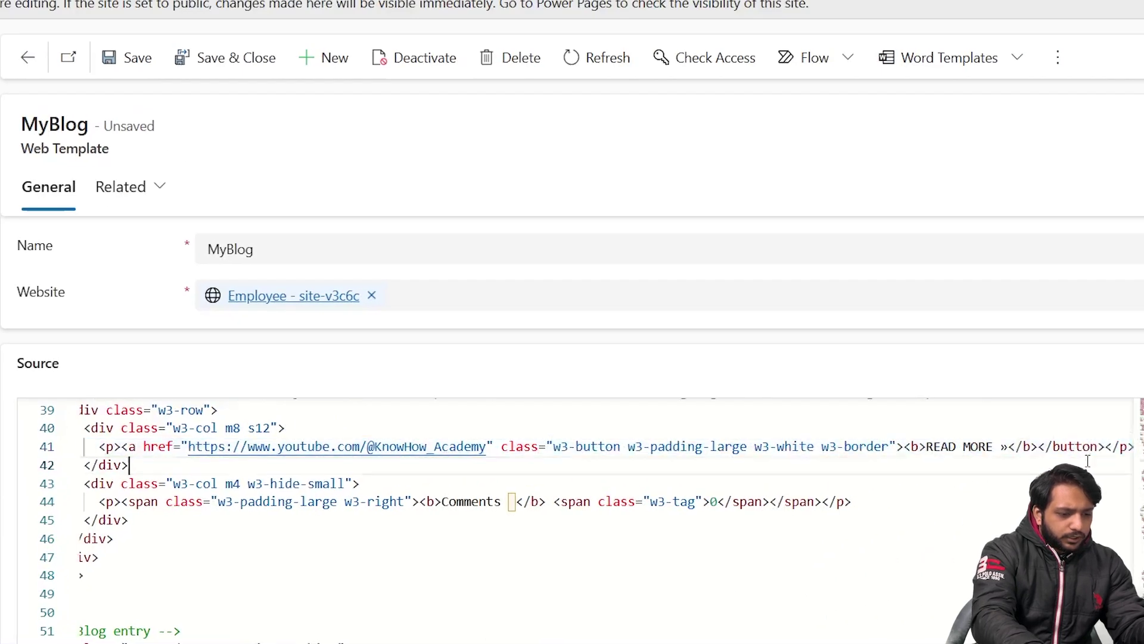
double_click(1068, 447)
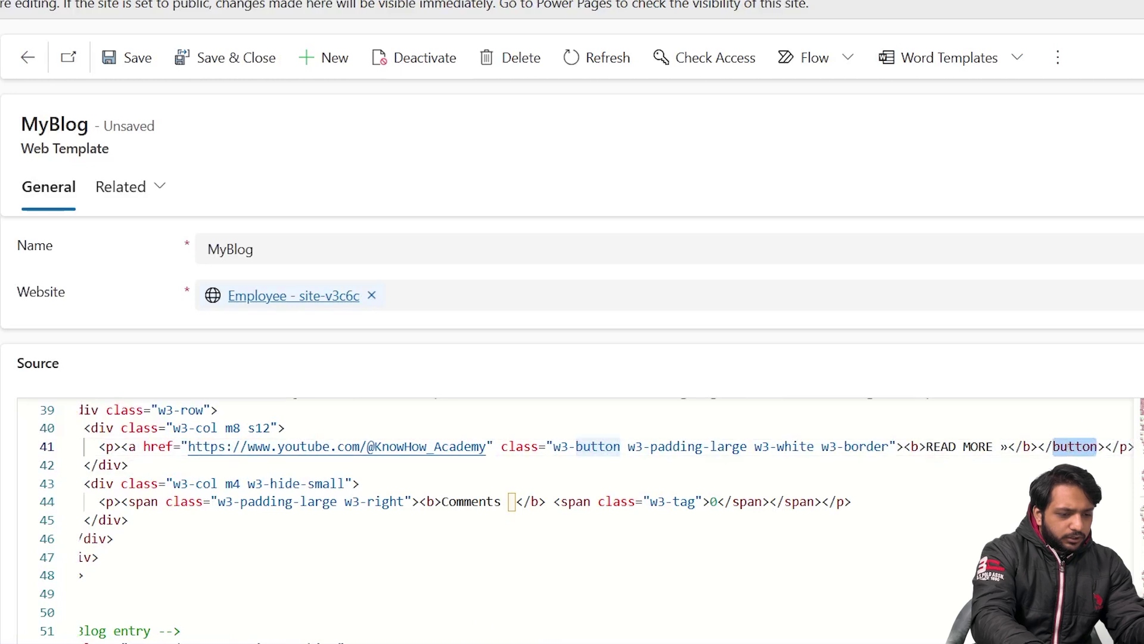
type("a")
left_click(987, 481)
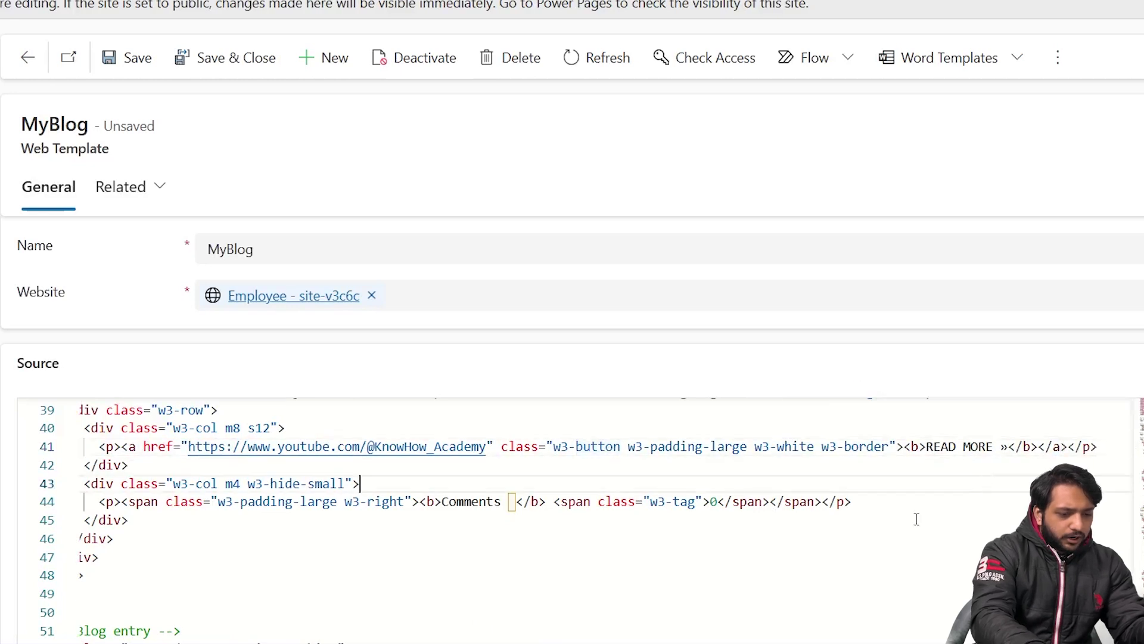
scroll(374, 513, "up", 4)
scroll(374, 513, "up", 8)
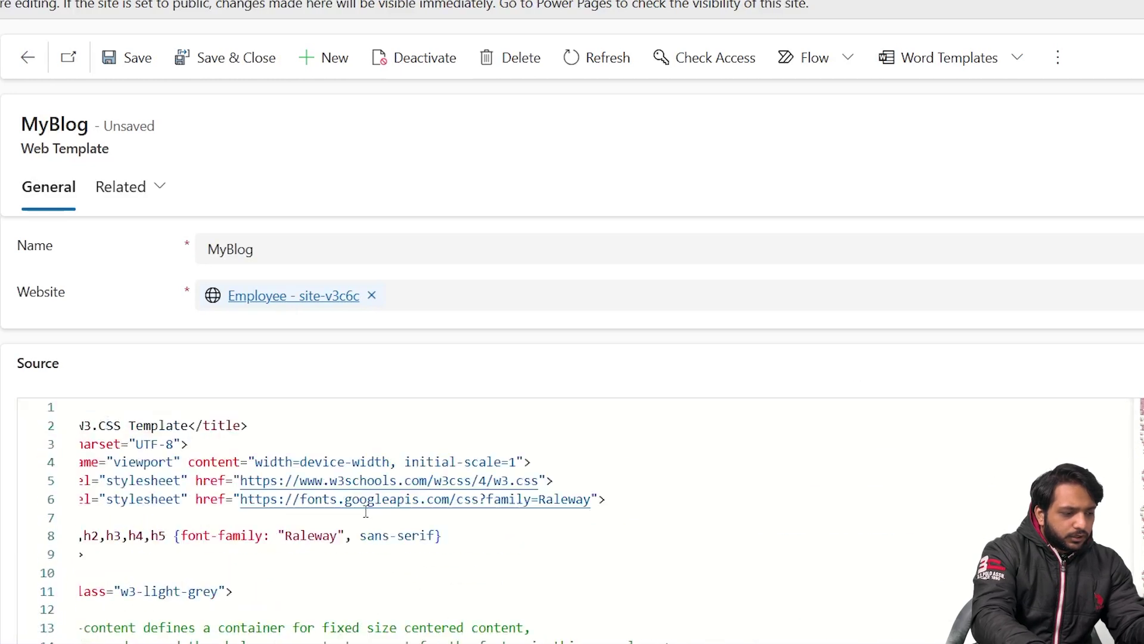
- Save the MyBlog template, sync the site, and preview the Blog page at desktop size
left_click(127, 64)
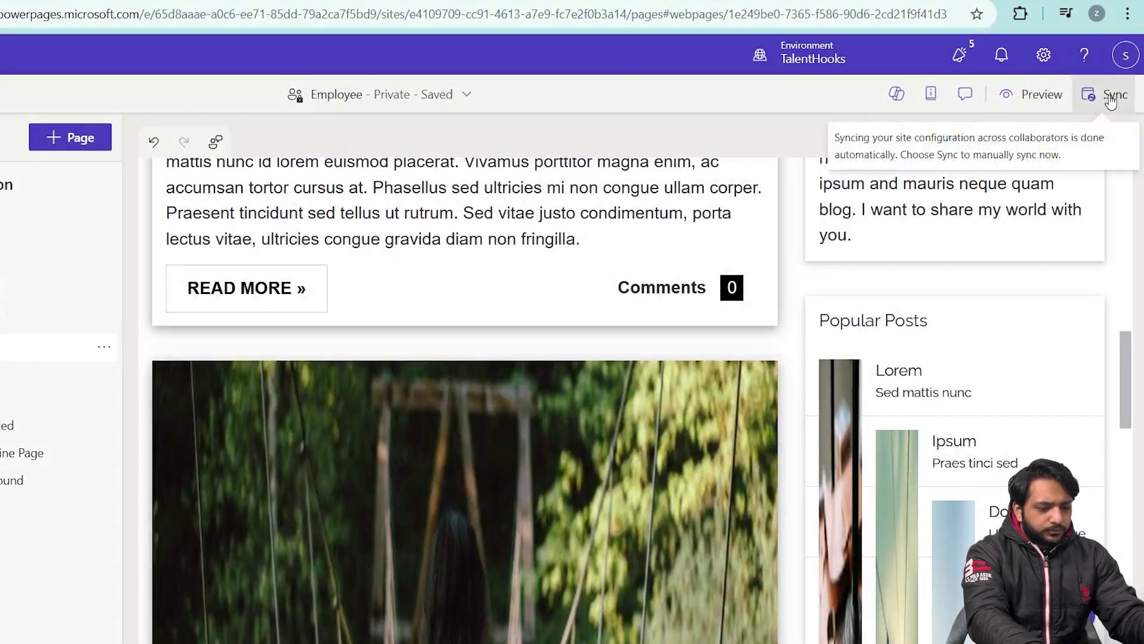
left_click(1110, 100)
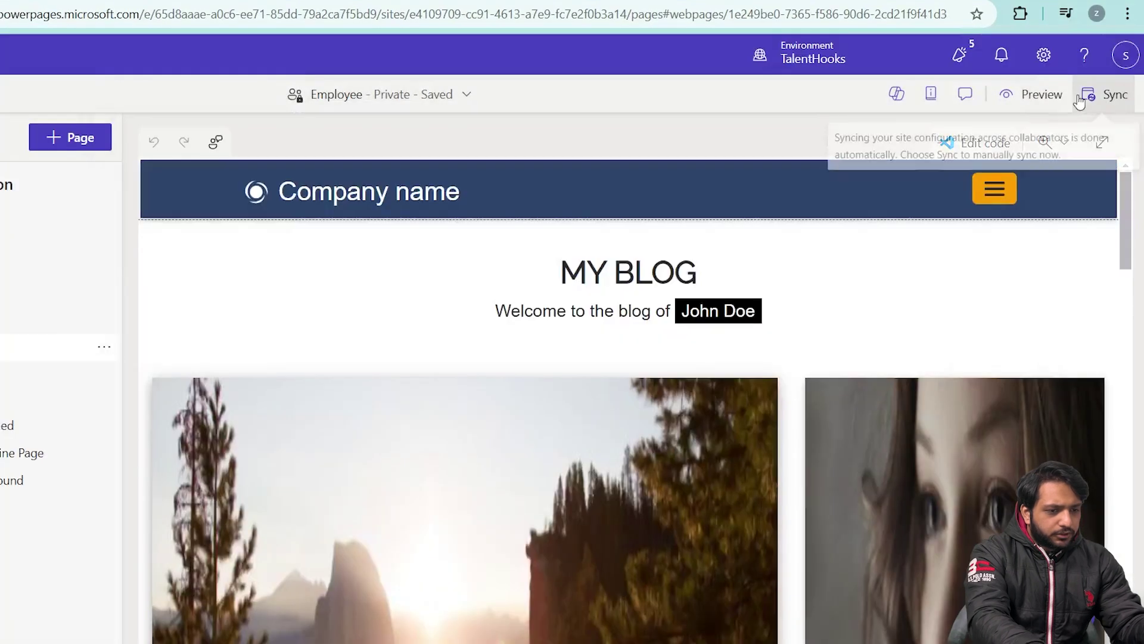
left_click(1041, 102)
left_click(1001, 138)
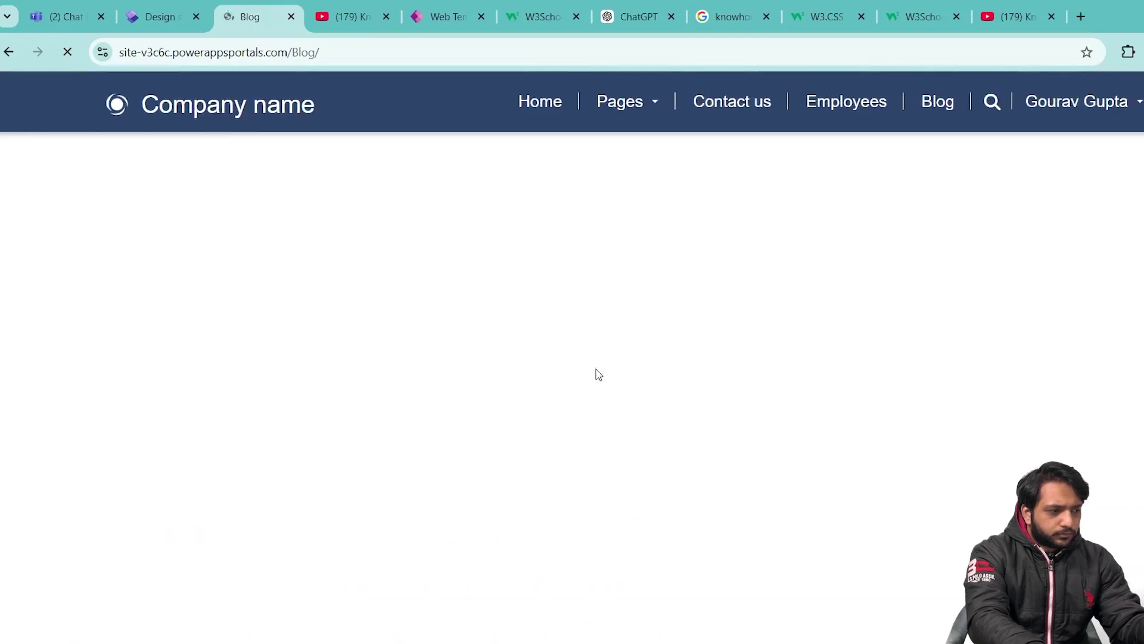
scroll(596, 373, "down", 5)
scroll(532, 377, "down", 1)
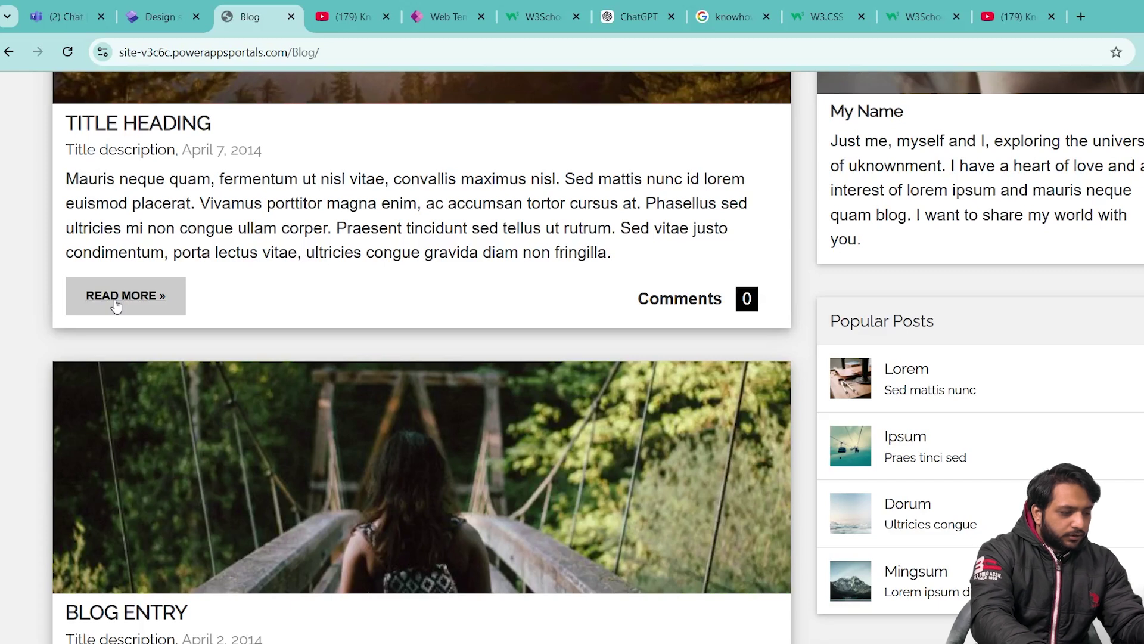
left_click(116, 304)
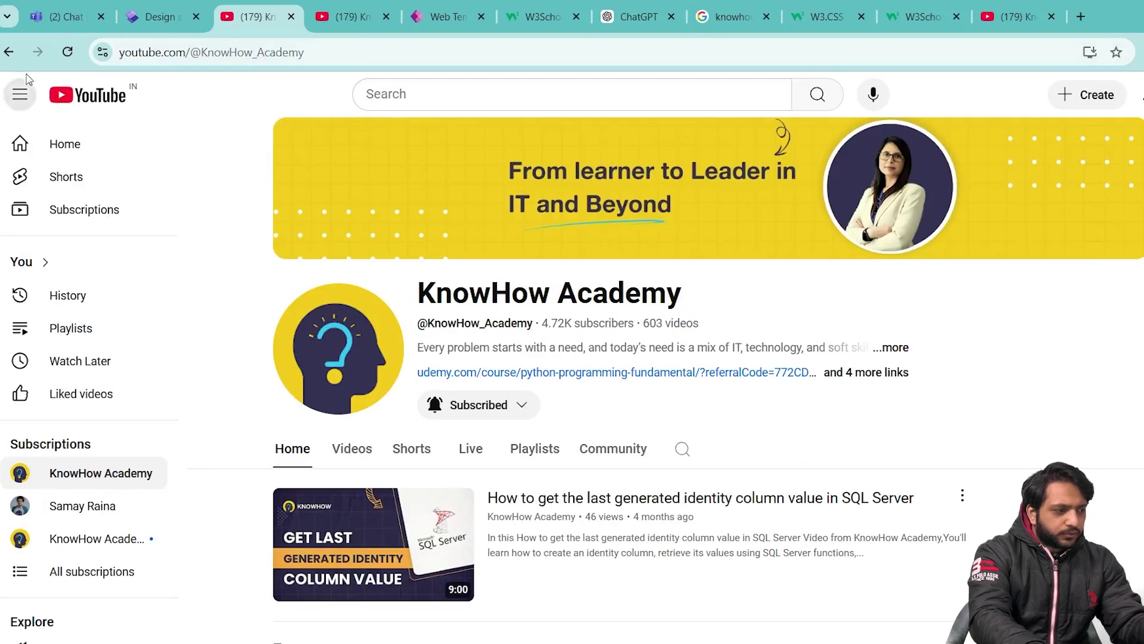
left_click(8, 52)
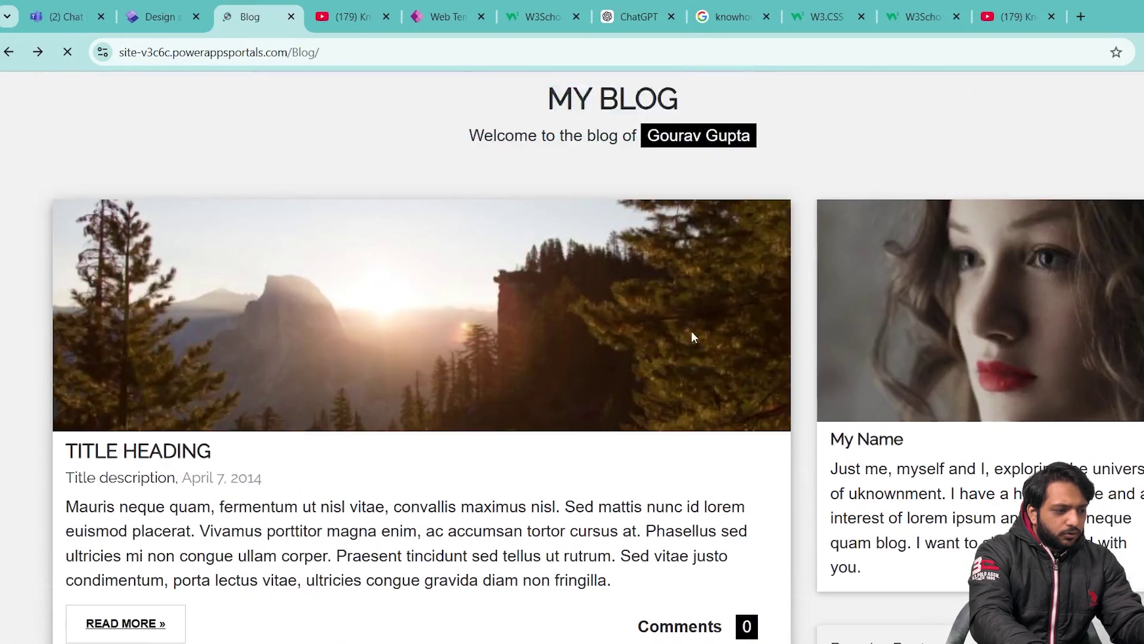
scroll(495, 453, "down", 4)
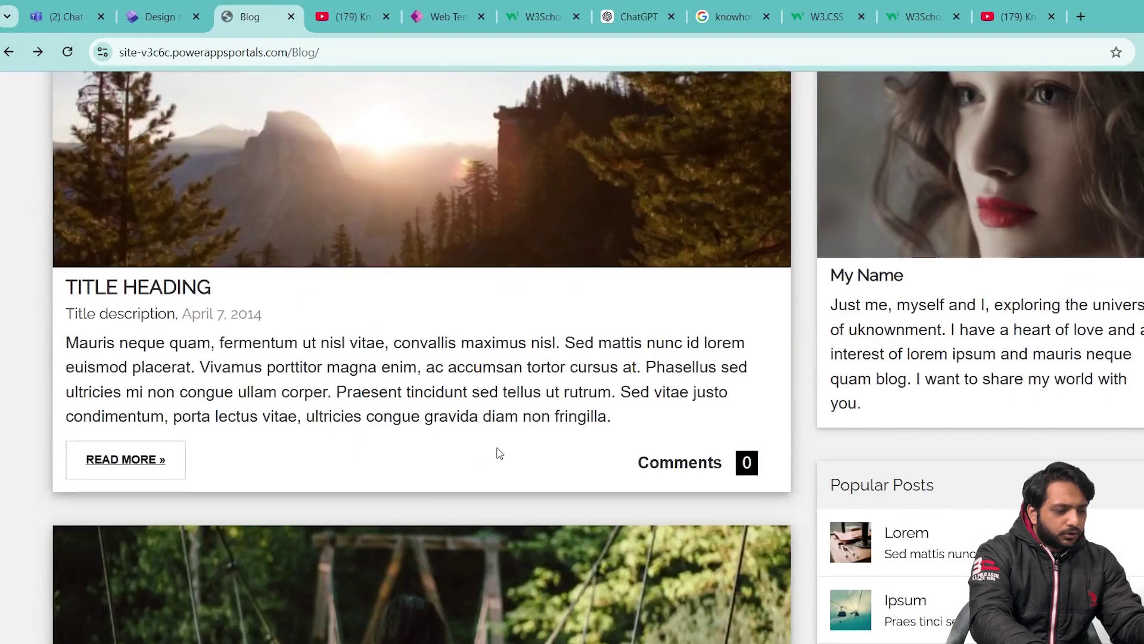
scroll(463, 325, "down", 5)
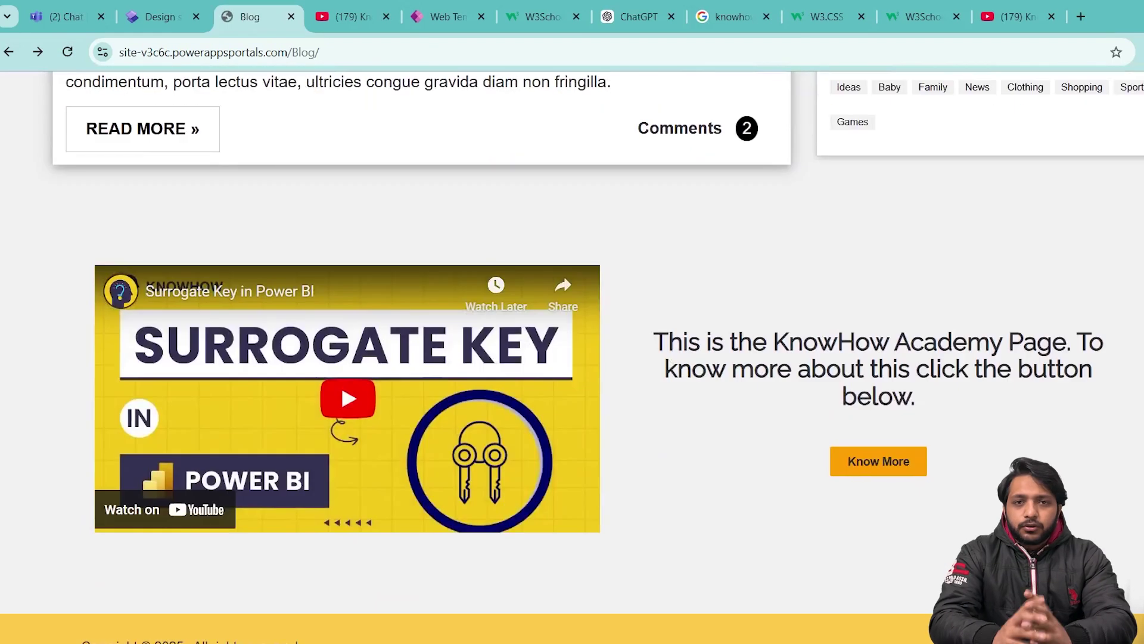